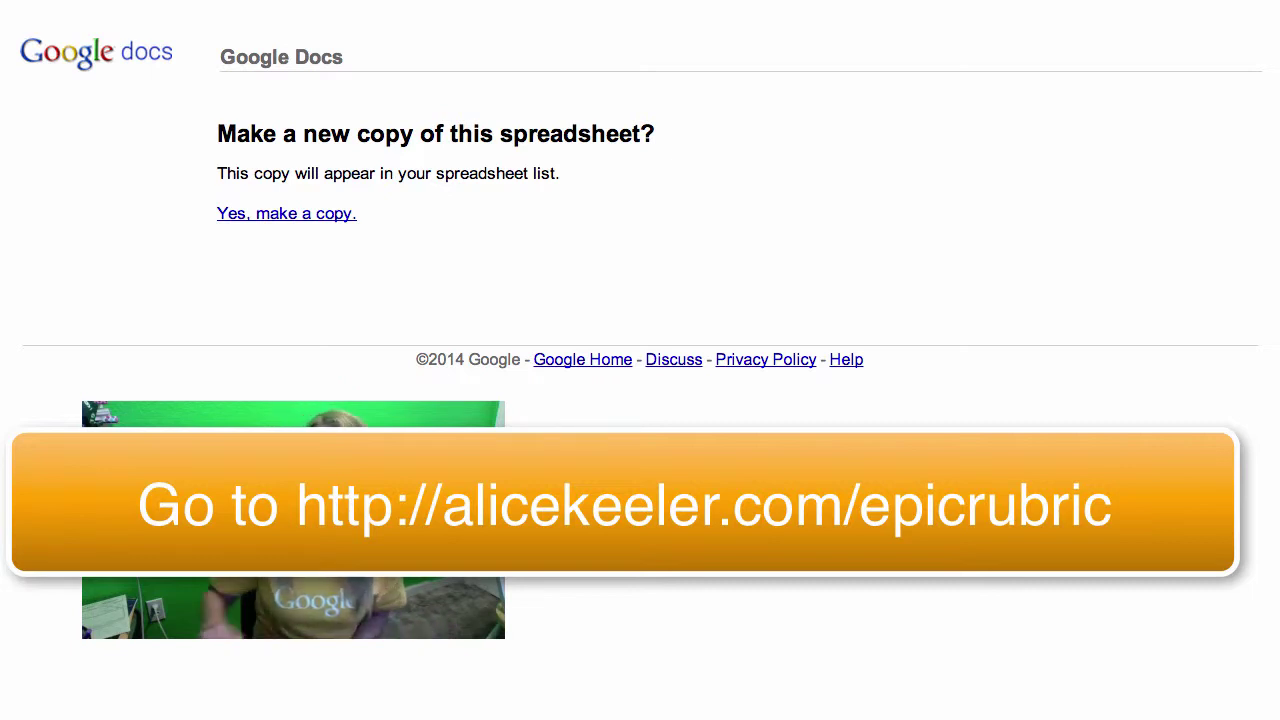
- Make a personal copy of the 4 point rubric template spreadsheet
{"action": "left_click", "coordinate": [293, 216]}
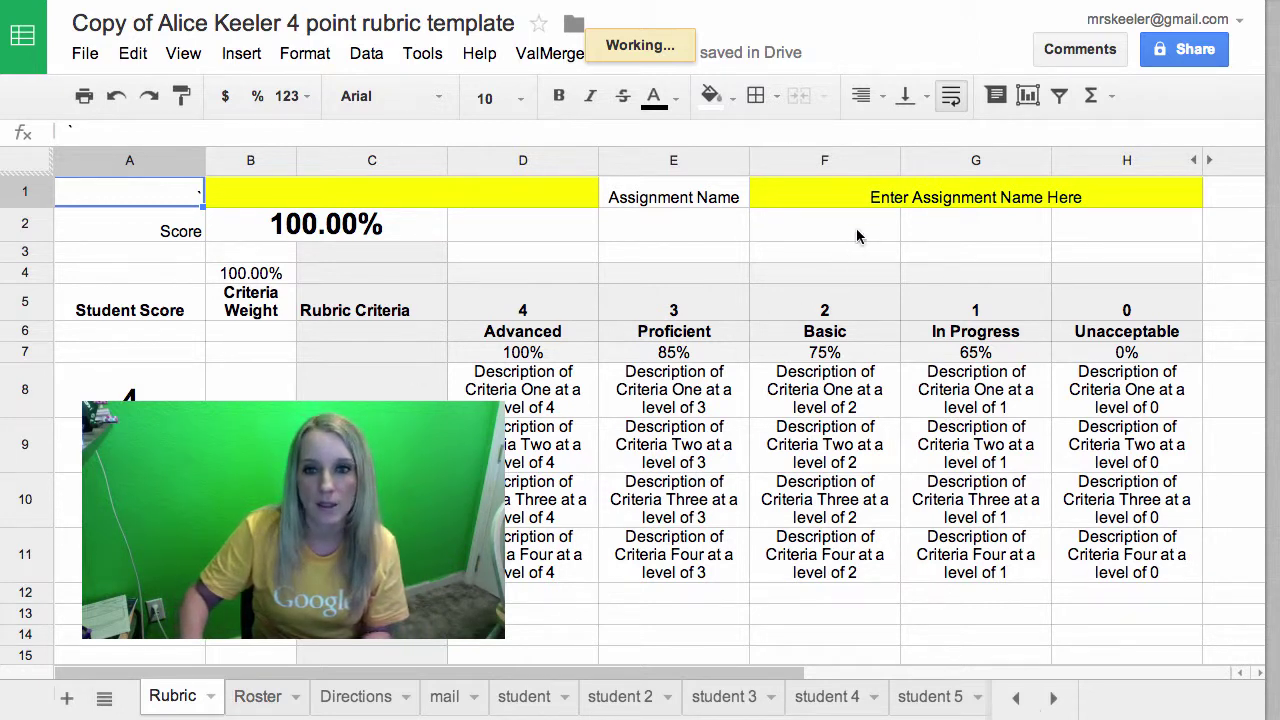
{"action": "left_click", "coordinate": [510, 316]}
{"action": "left_click", "coordinate": [706, 320]}
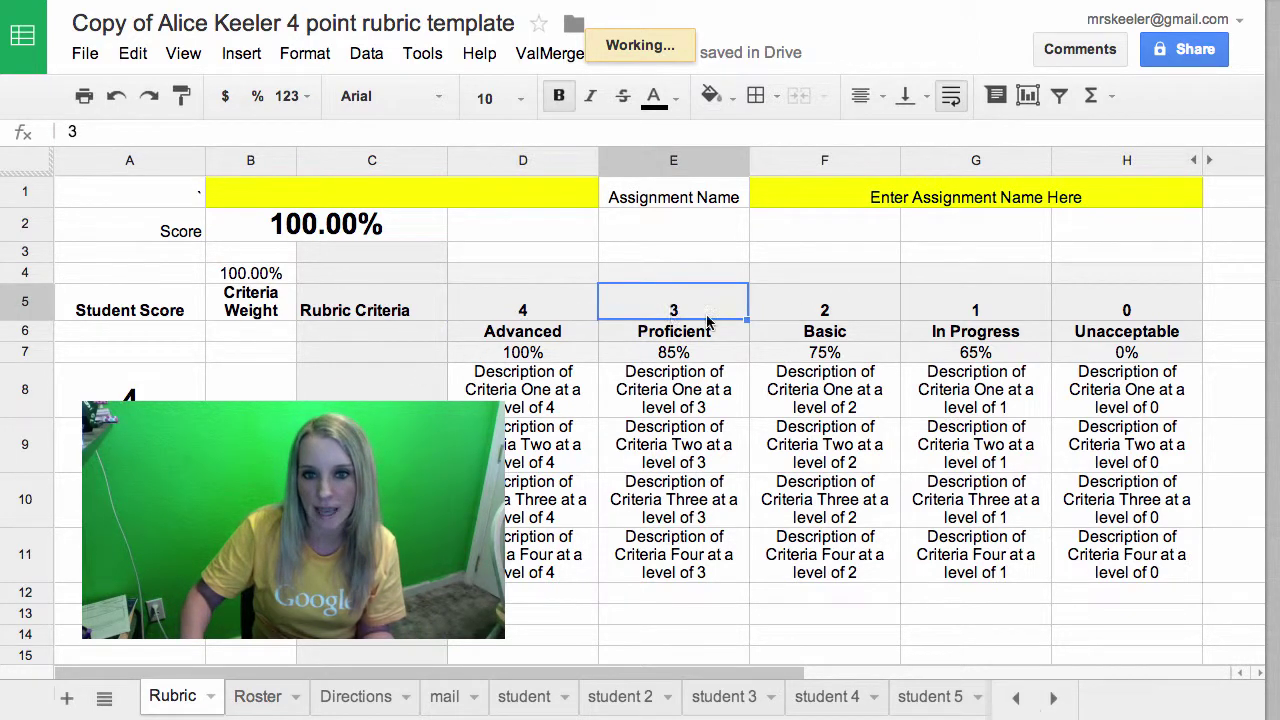
{"action": "left_click", "coordinate": [565, 356]}
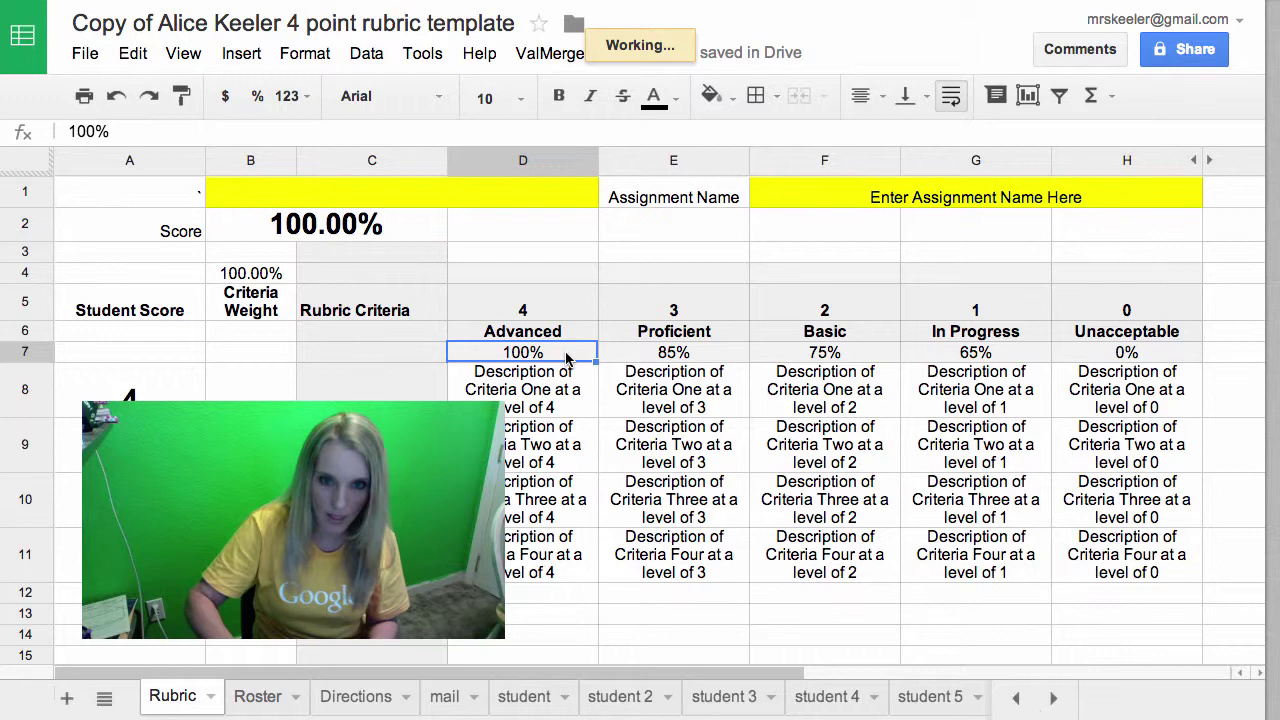
{"action": "key", "text": "ctrl+plus"}
{"action": "key", "text": "ctrl+plus"}
{"action": "scroll", "coordinate": [851, 514], "scroll_direction": "right", "scroll_amount": 3}
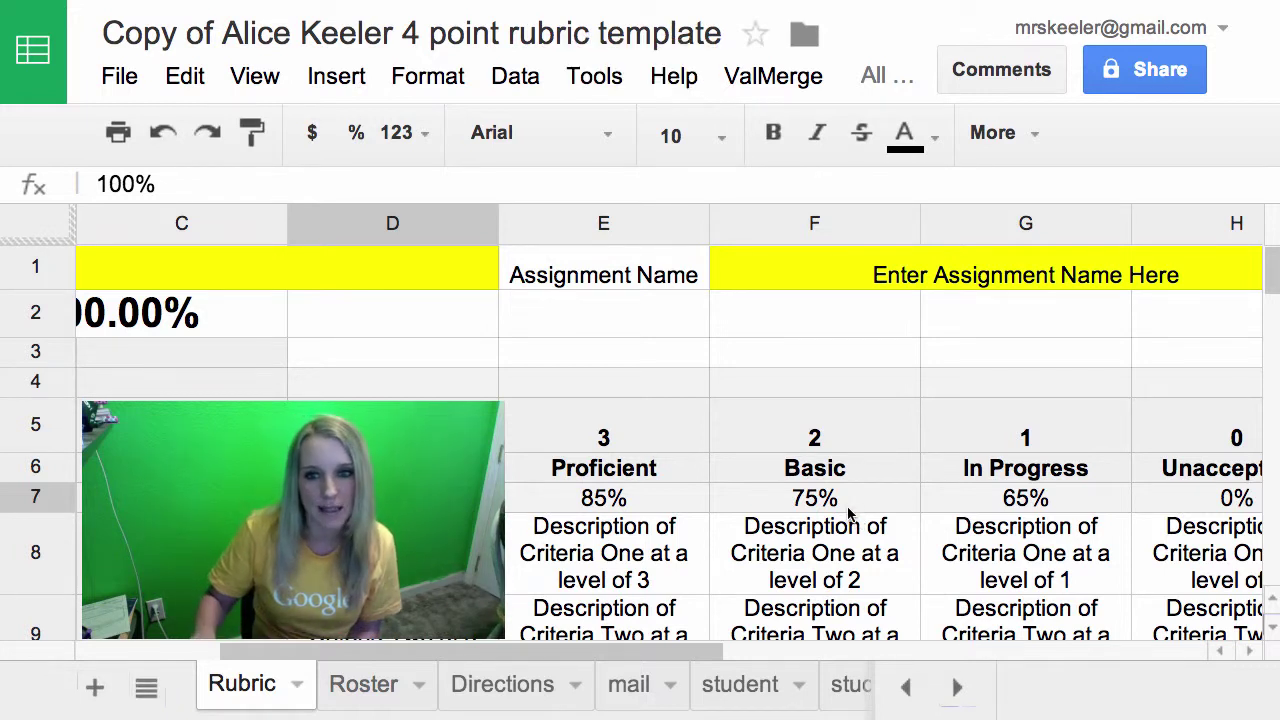
{"action": "left_click", "coordinate": [849, 513]}
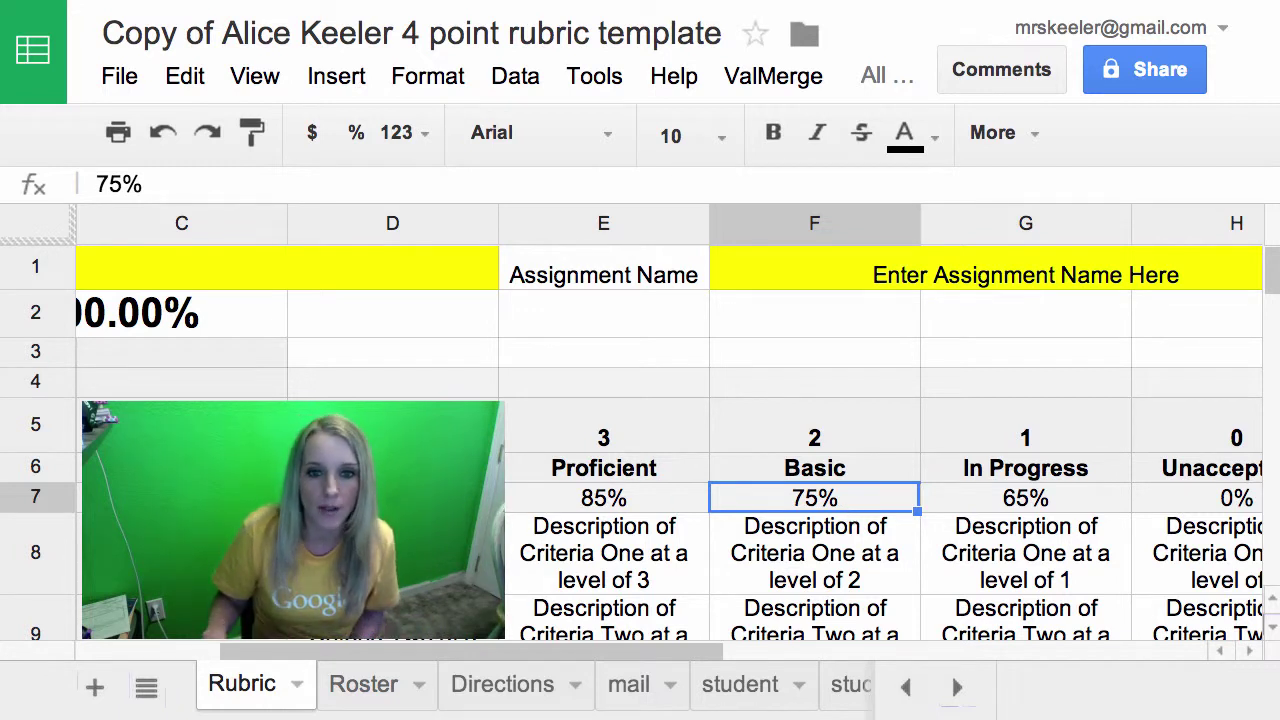
{"action": "left_click", "coordinate": [470, 500]}
{"action": "left_click", "coordinate": [535, 505]}
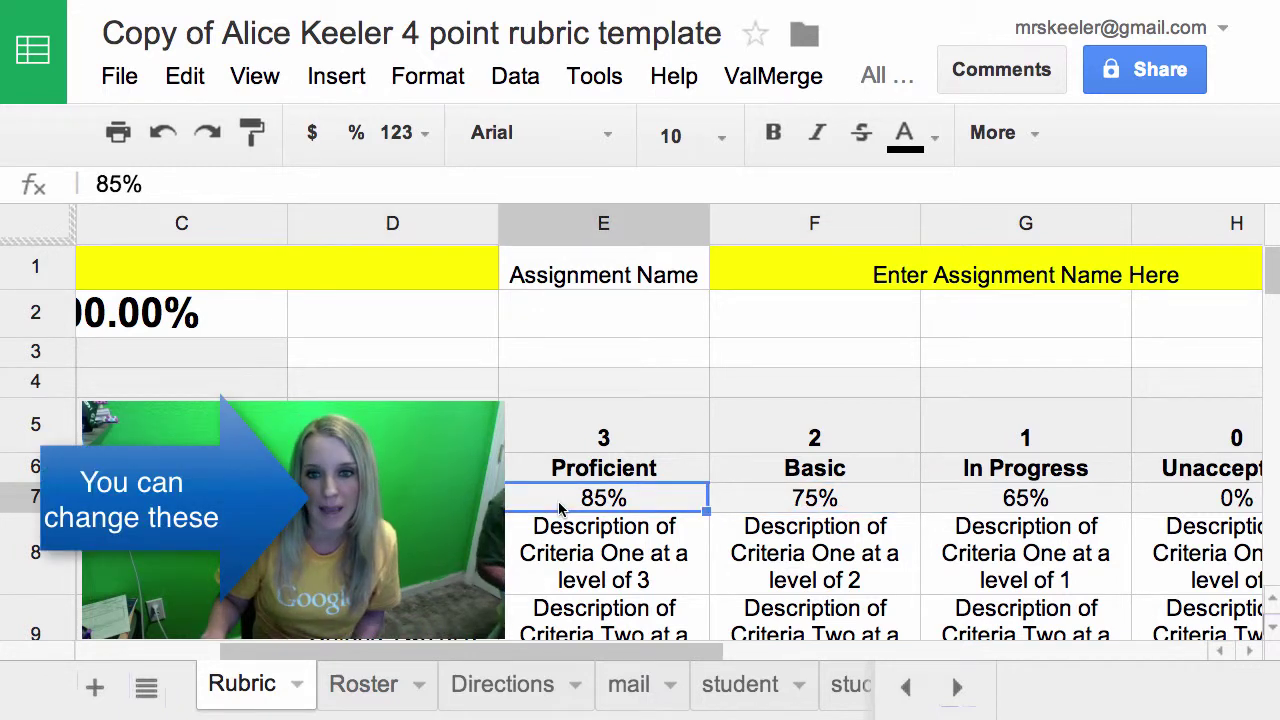
{"action": "left_click", "coordinate": [773, 507]}
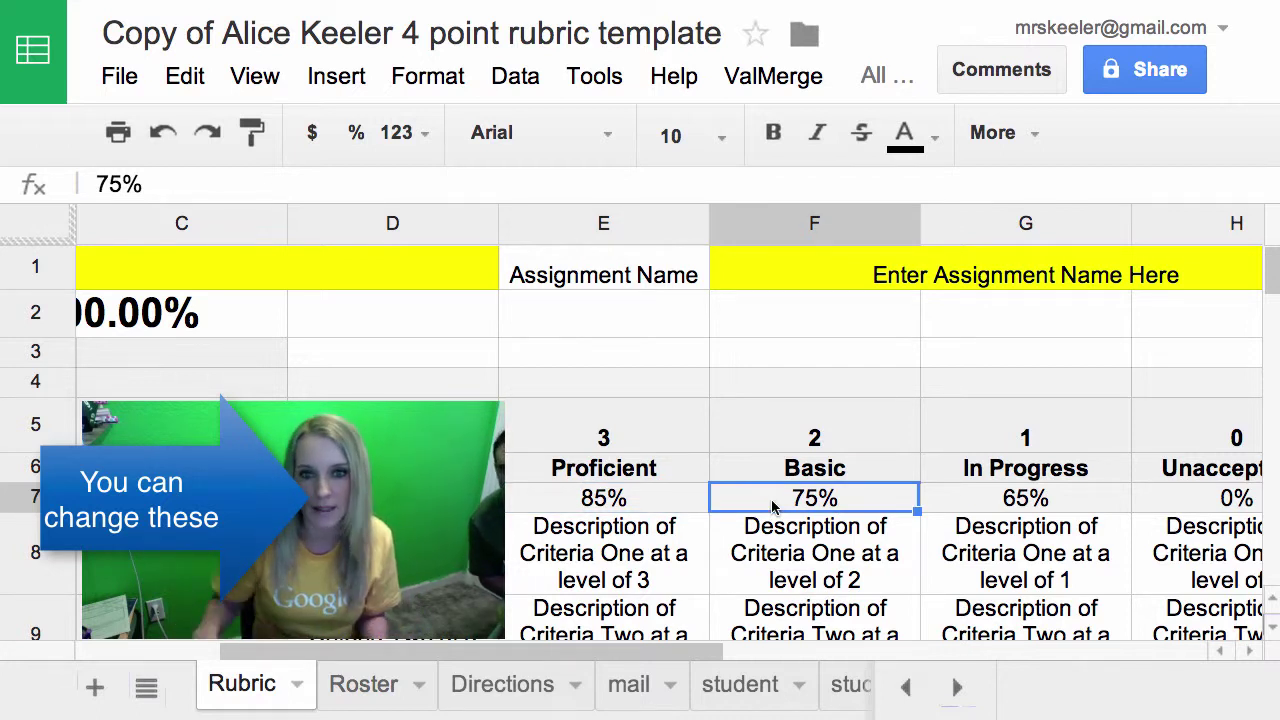
{"action": "left_click", "coordinate": [470, 498]}
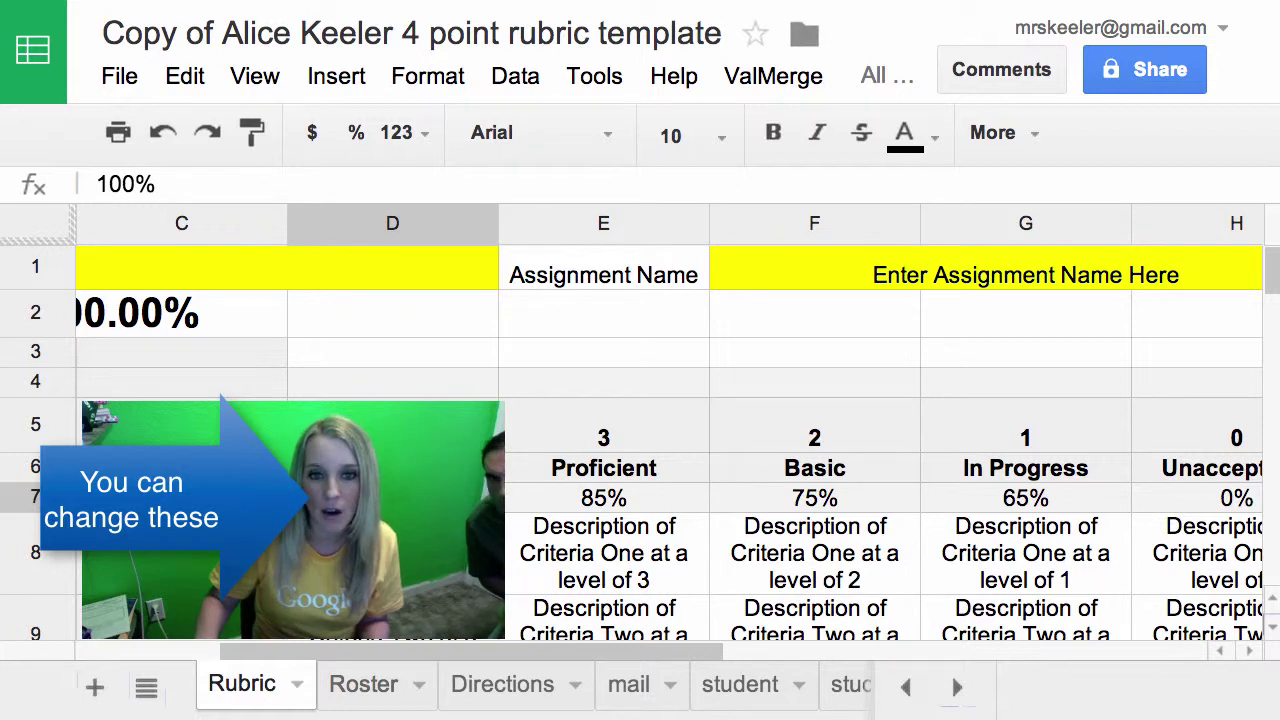
{"action": "left_click", "coordinate": [573, 502]}
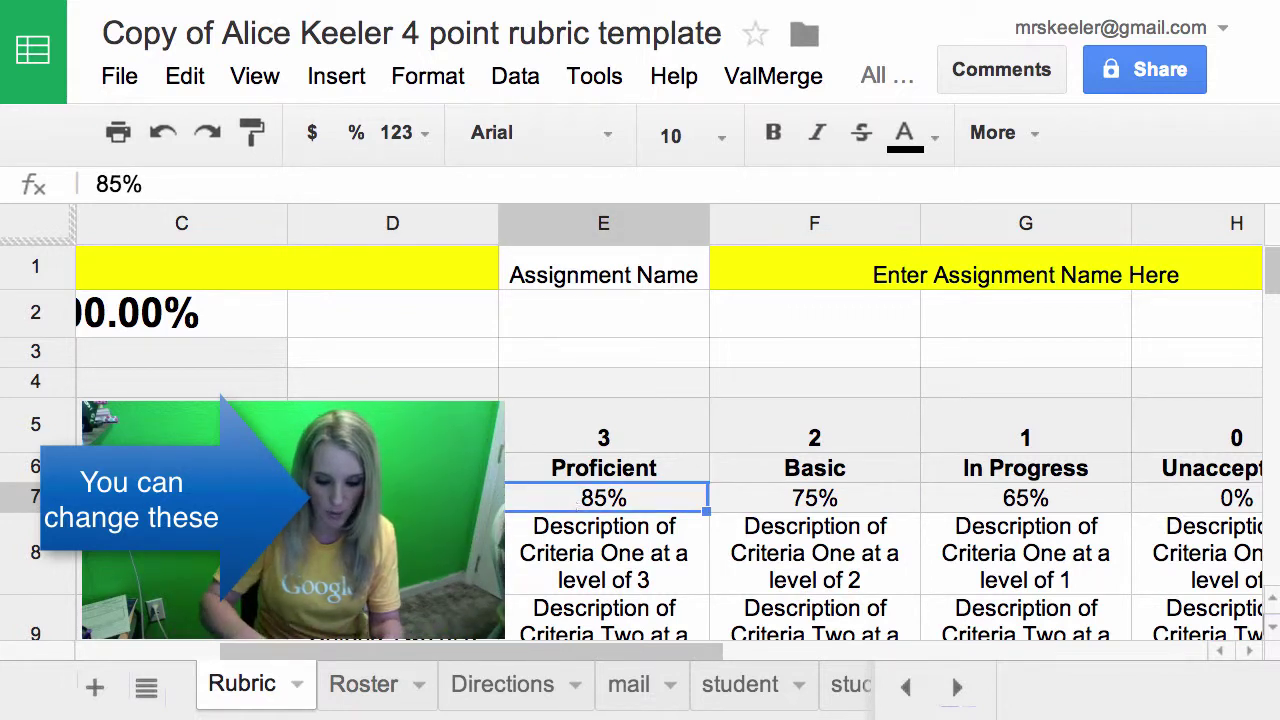
- Set the Proficient level percentage in E7 to 90%, correcting an initial 70
{"action": "type", "text": "70"}
{"action": "key", "text": "Return"}
{"action": "left_click", "coordinate": [603, 498]}
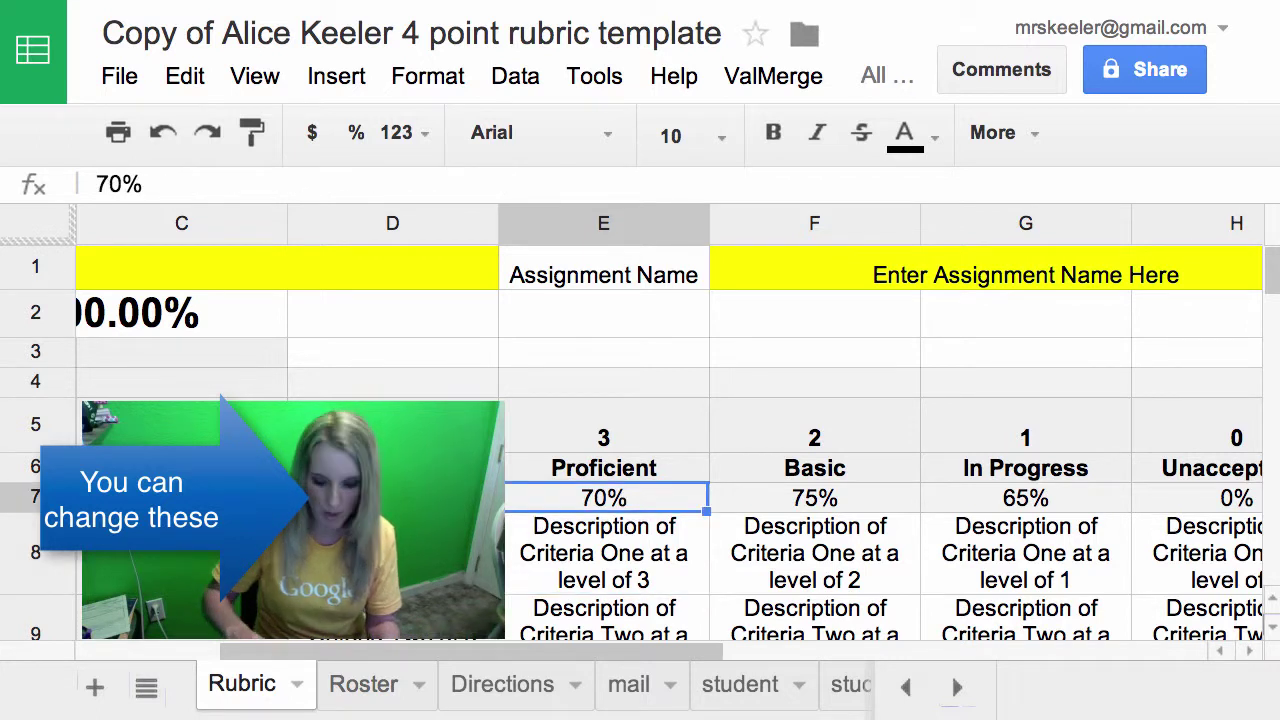
{"action": "type", "text": "90"}
{"action": "key", "text": "Return"}
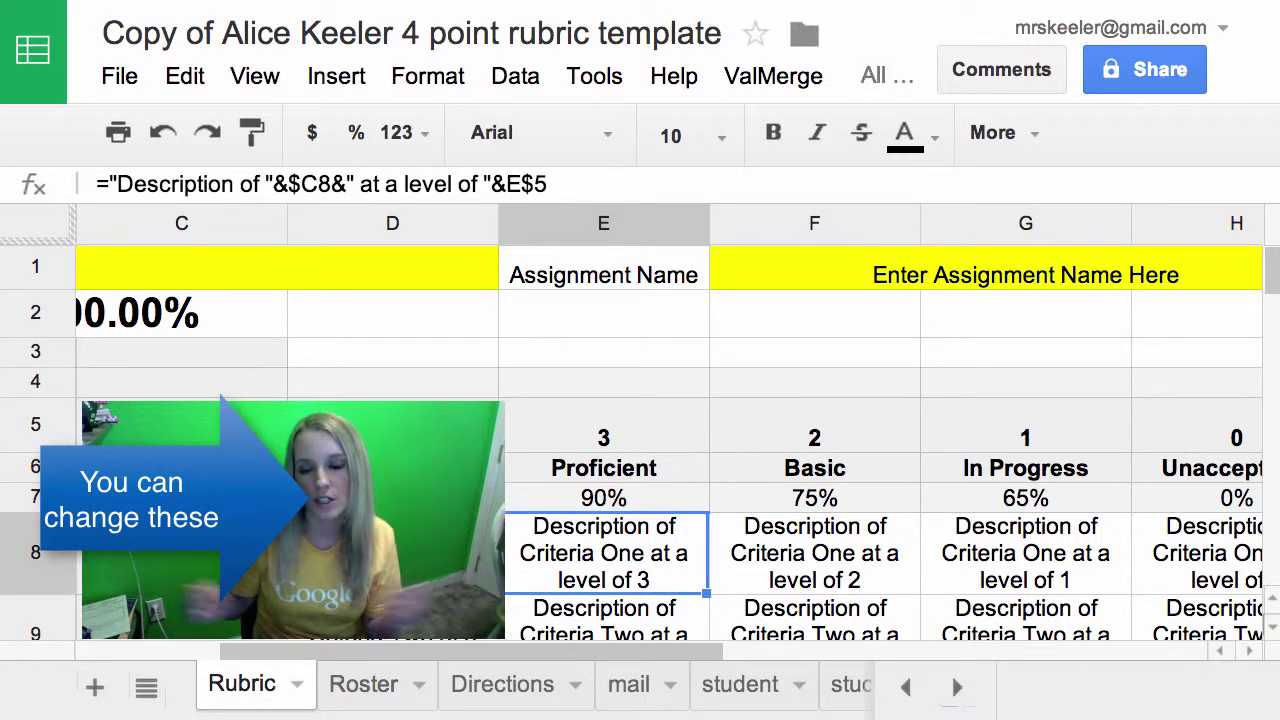
- Try 65% for the Basic level in F7, then restore it to 75%
{"action": "left_click", "coordinate": [840, 502]}
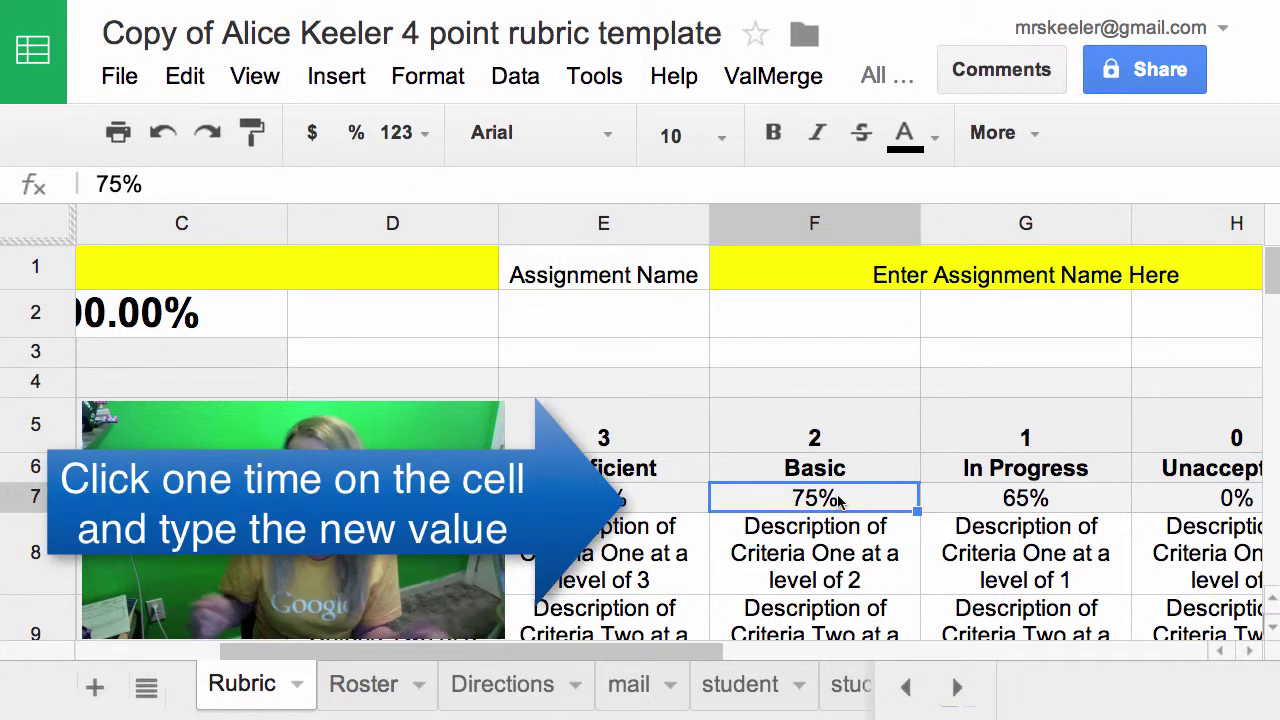
{"action": "type", "text": "65"}
{"action": "key", "text": "Return"}
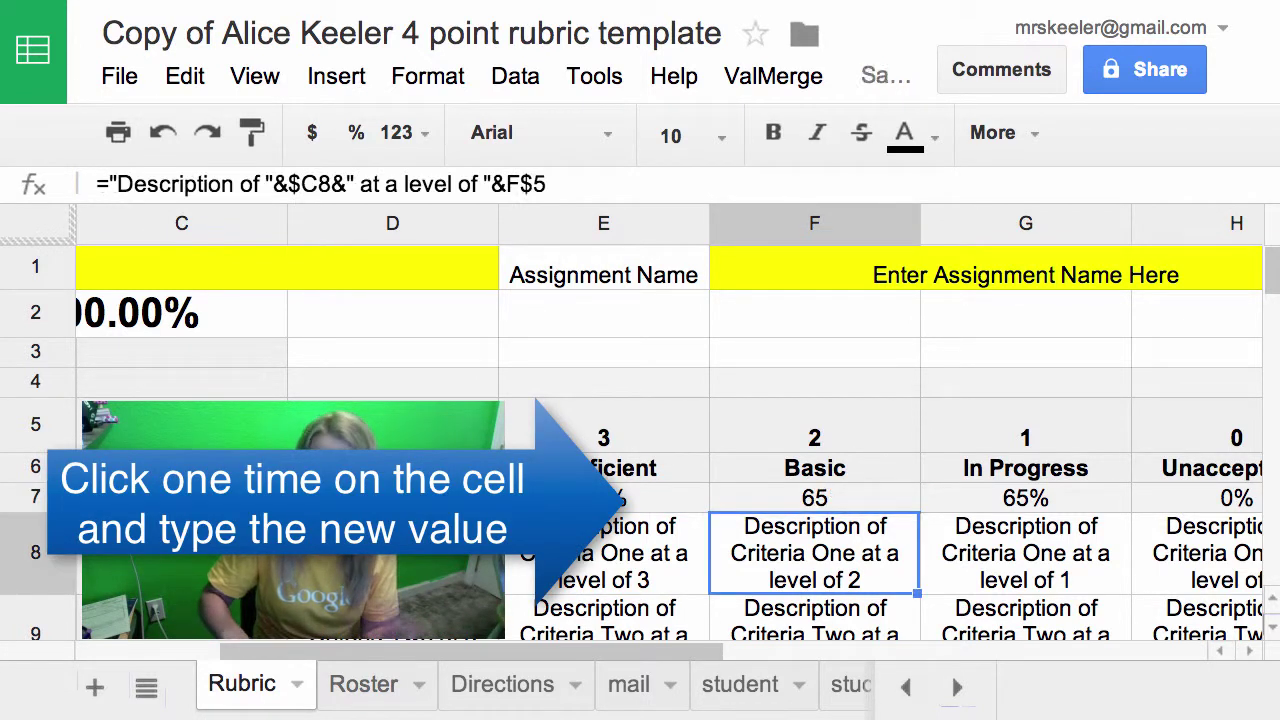
{"action": "left_click", "coordinate": [838, 500]}
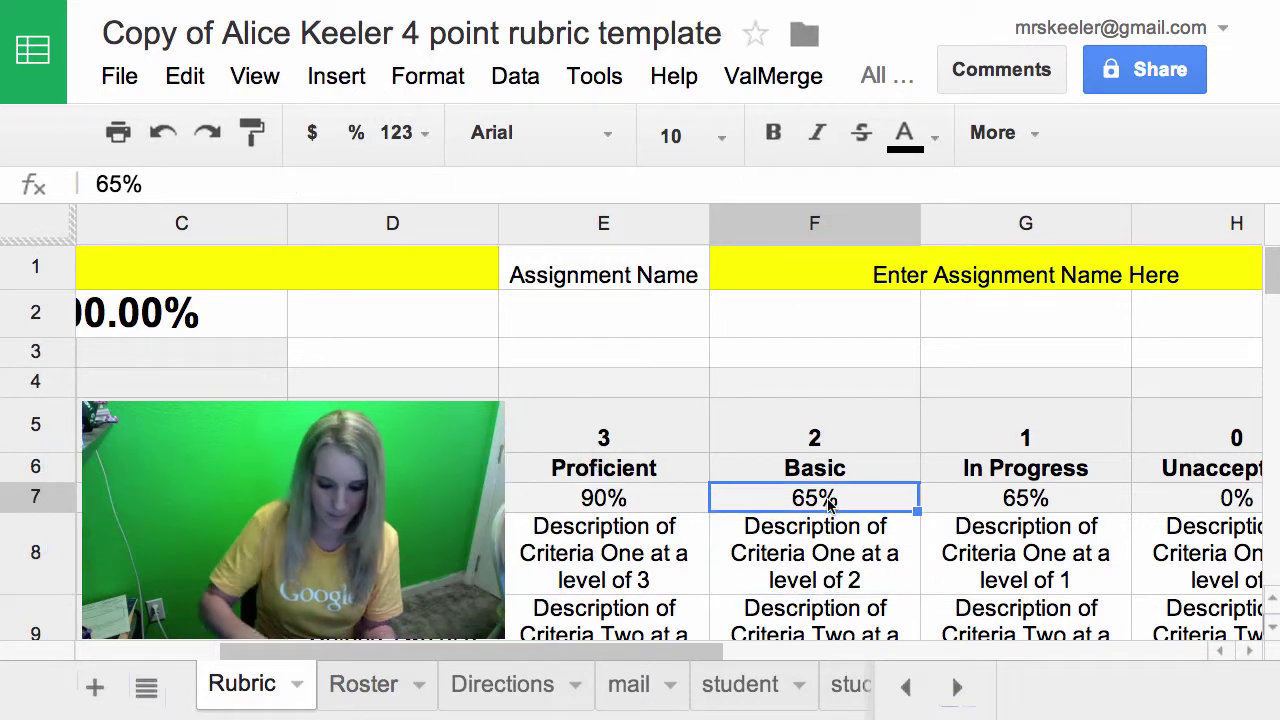
{"action": "type", "text": "75"}
{"action": "key", "text": "Return"}
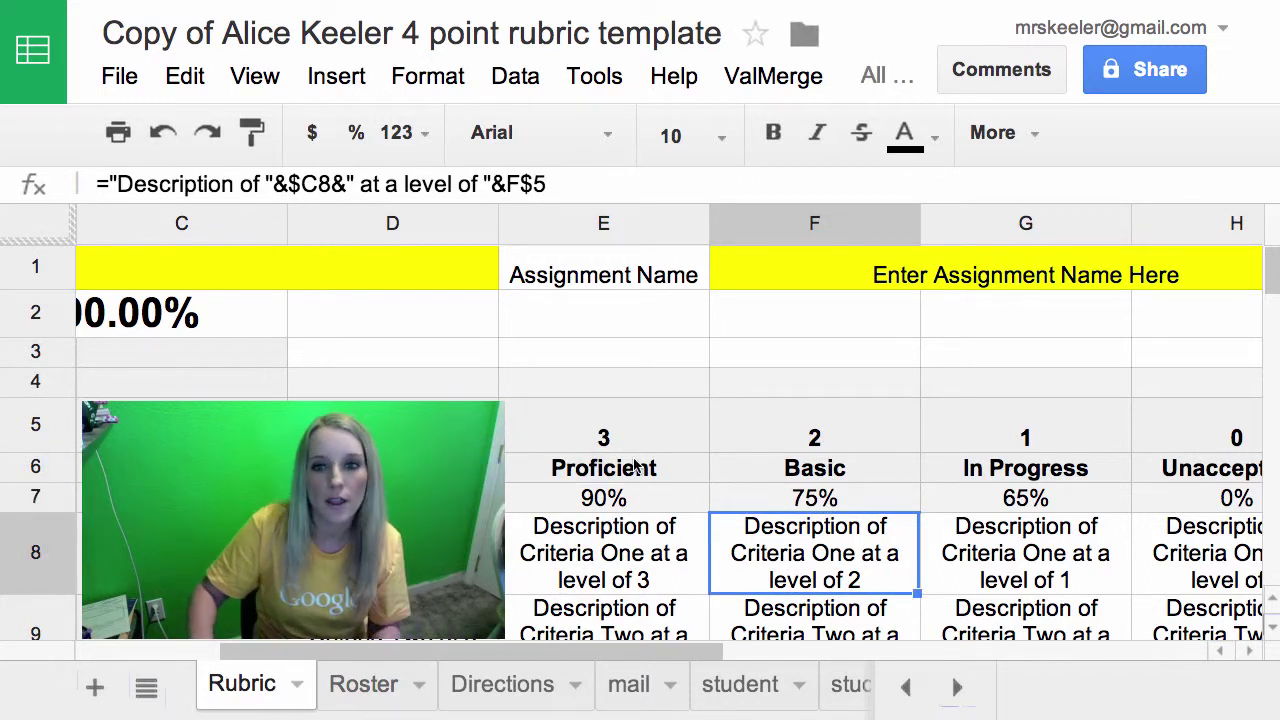
- Enter 'This is my assignment' as the rubric's assignment name in F1
{"action": "left_click", "coordinate": [866, 282]}
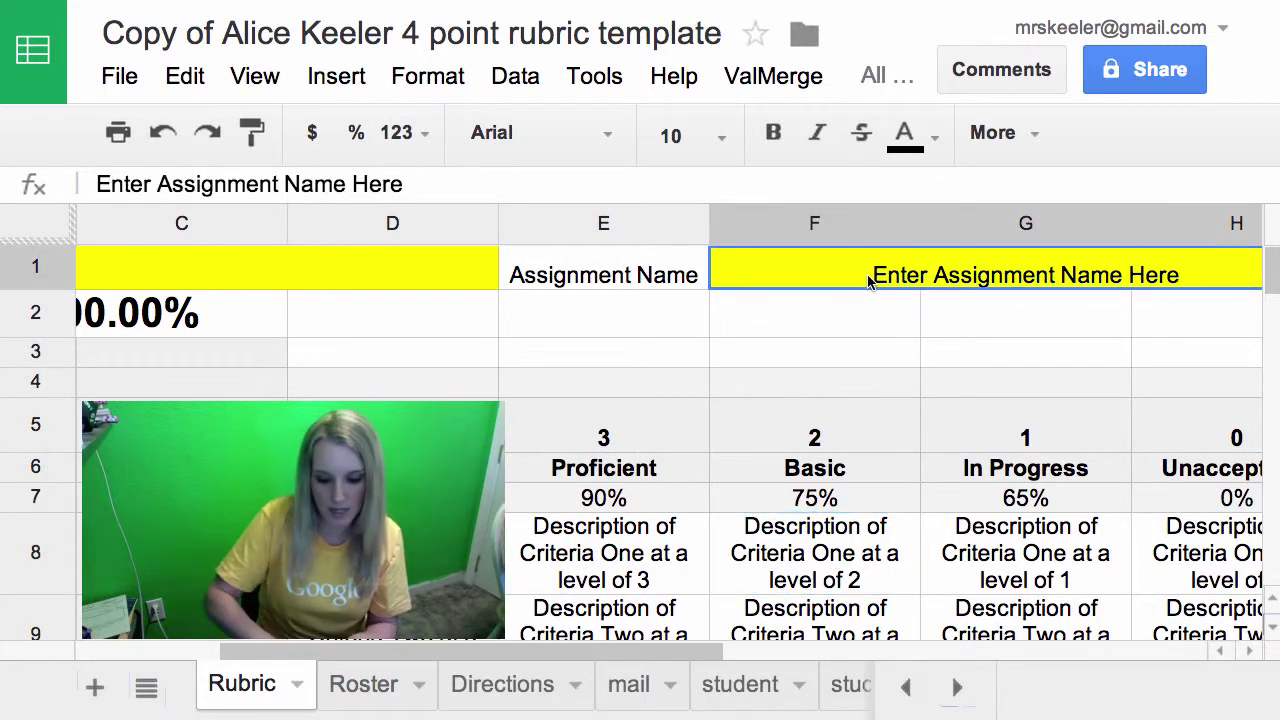
{"action": "type", "text": "This is "}
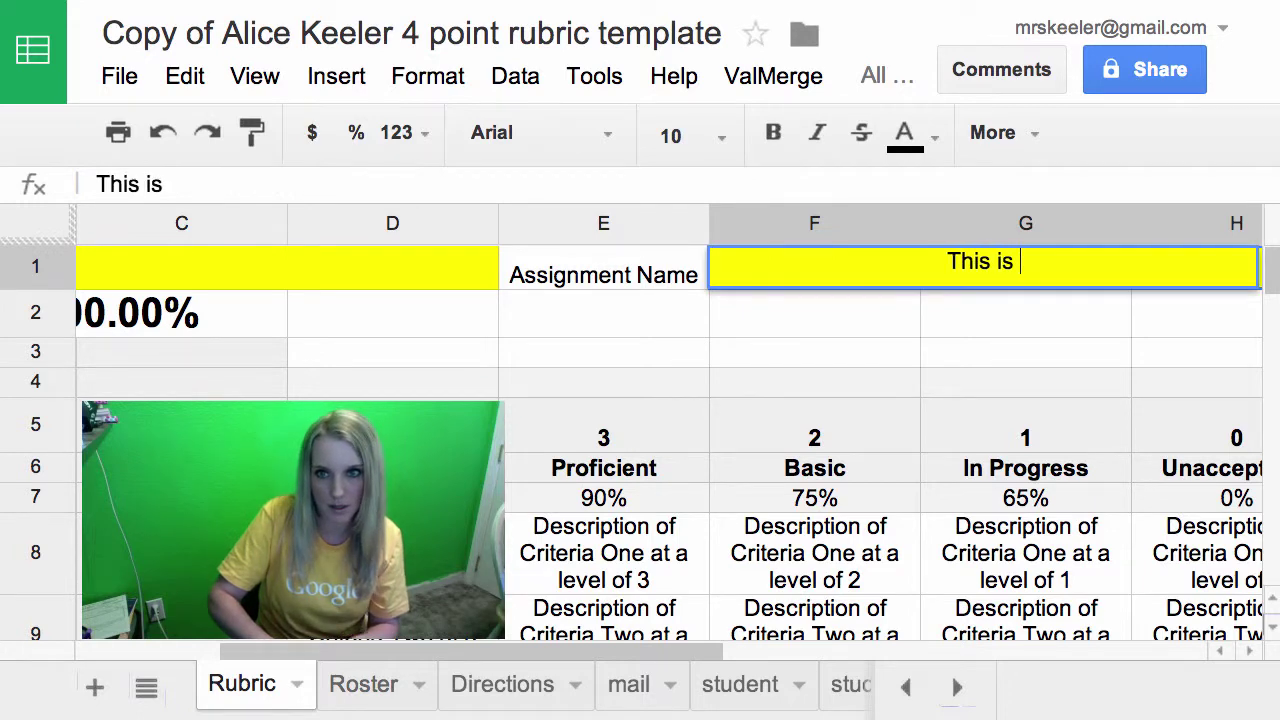
{"action": "type", "text": "my assignment"}
{"action": "key", "text": "Return"}
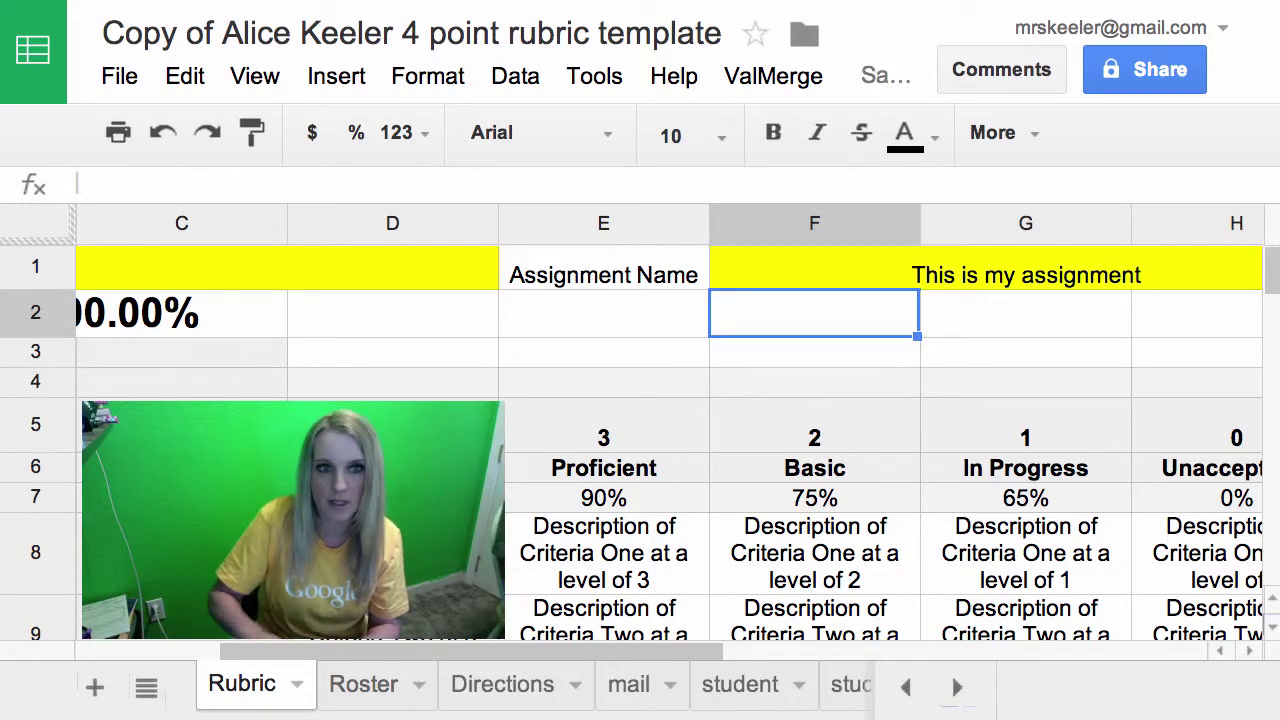
- Inspect the =sum formula behind the overall score in B2
{"action": "scroll", "coordinate": [573, 324], "scroll_direction": "left", "scroll_amount": 3}
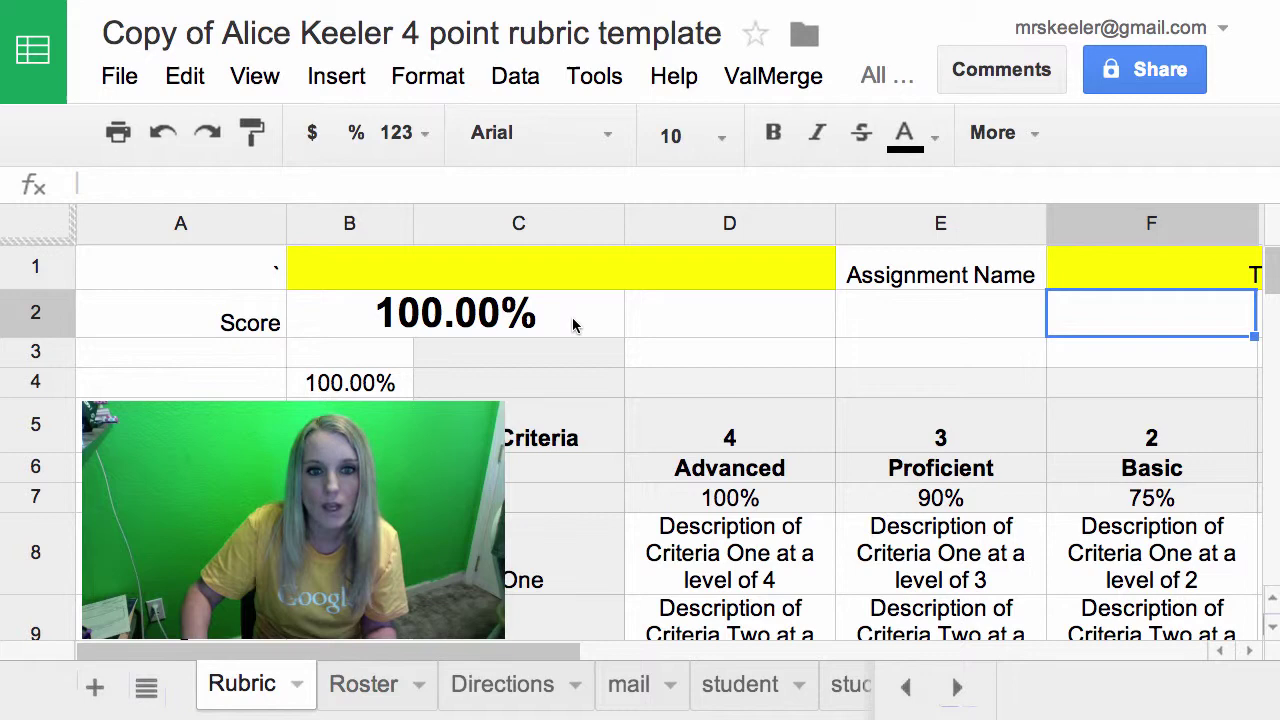
{"action": "left_click", "coordinate": [455, 318]}
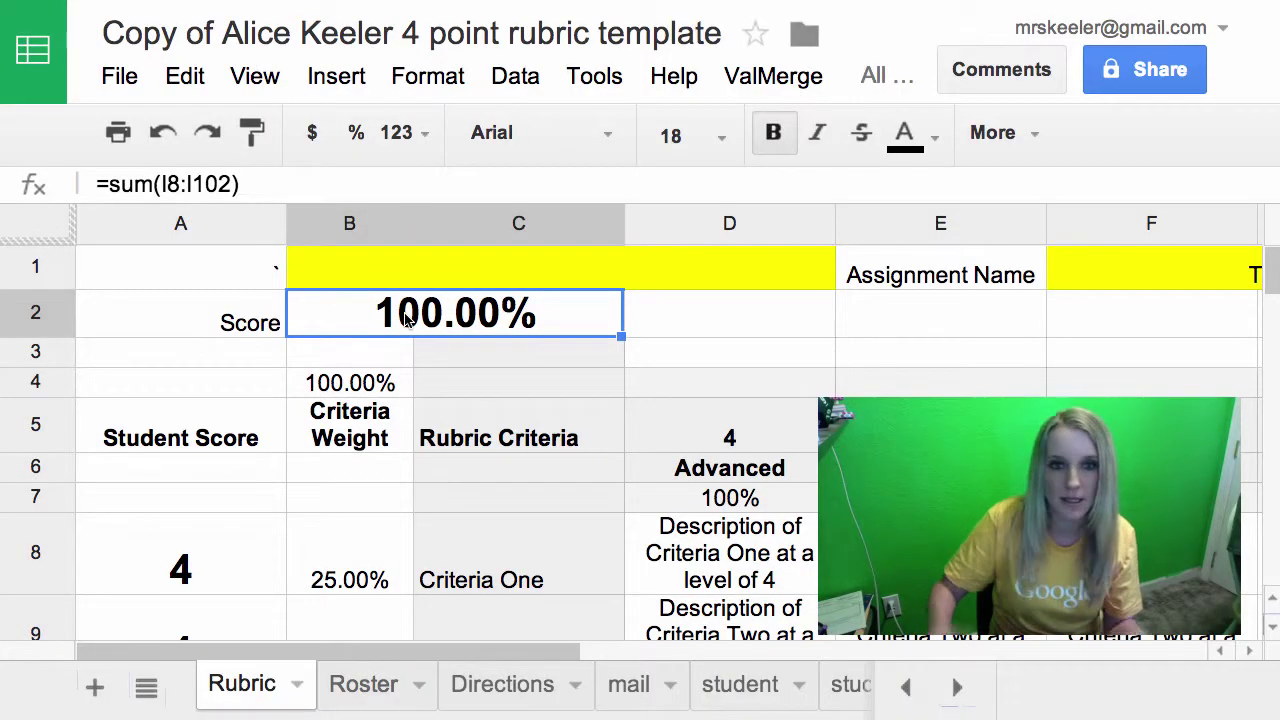
{"action": "scroll", "coordinate": [405, 318], "scroll_direction": "down", "scroll_amount": 3}
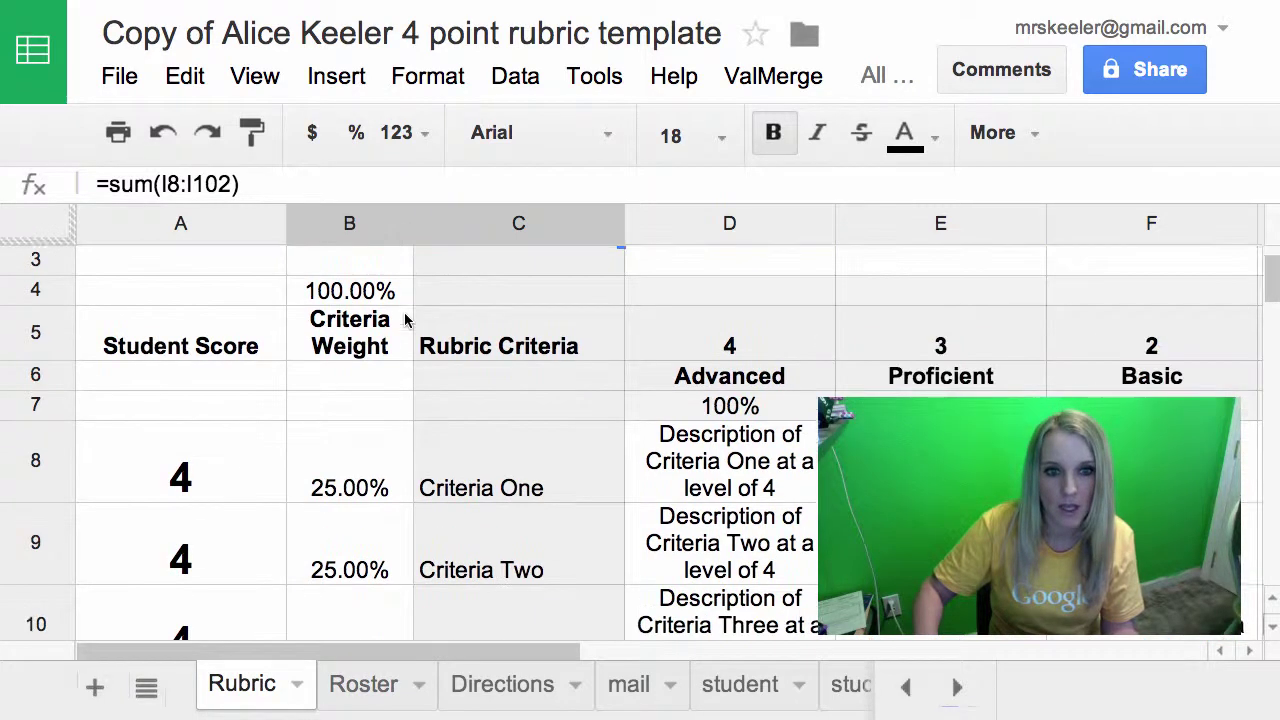
{"action": "scroll", "coordinate": [405, 318], "scroll_direction": "down", "scroll_amount": 2}
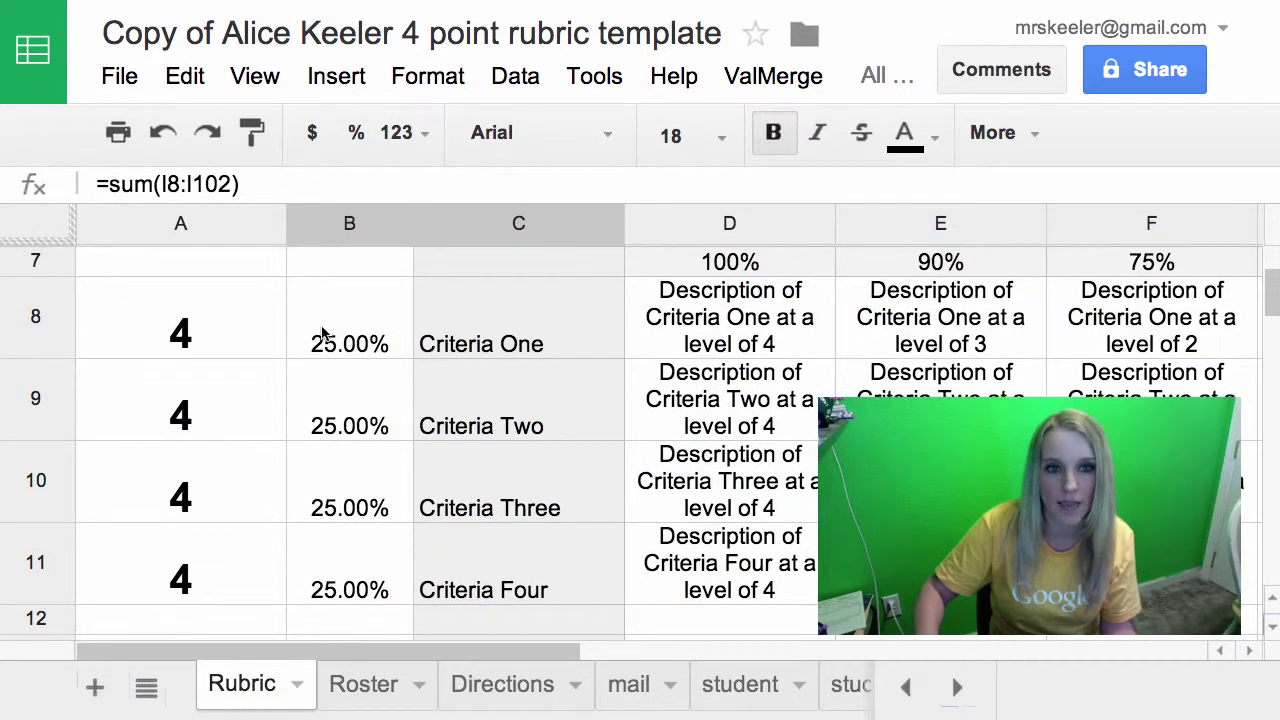
- Name the first two criteria 'Used a pencil' and 'Has a Header'
{"action": "left_click", "coordinate": [493, 338]}
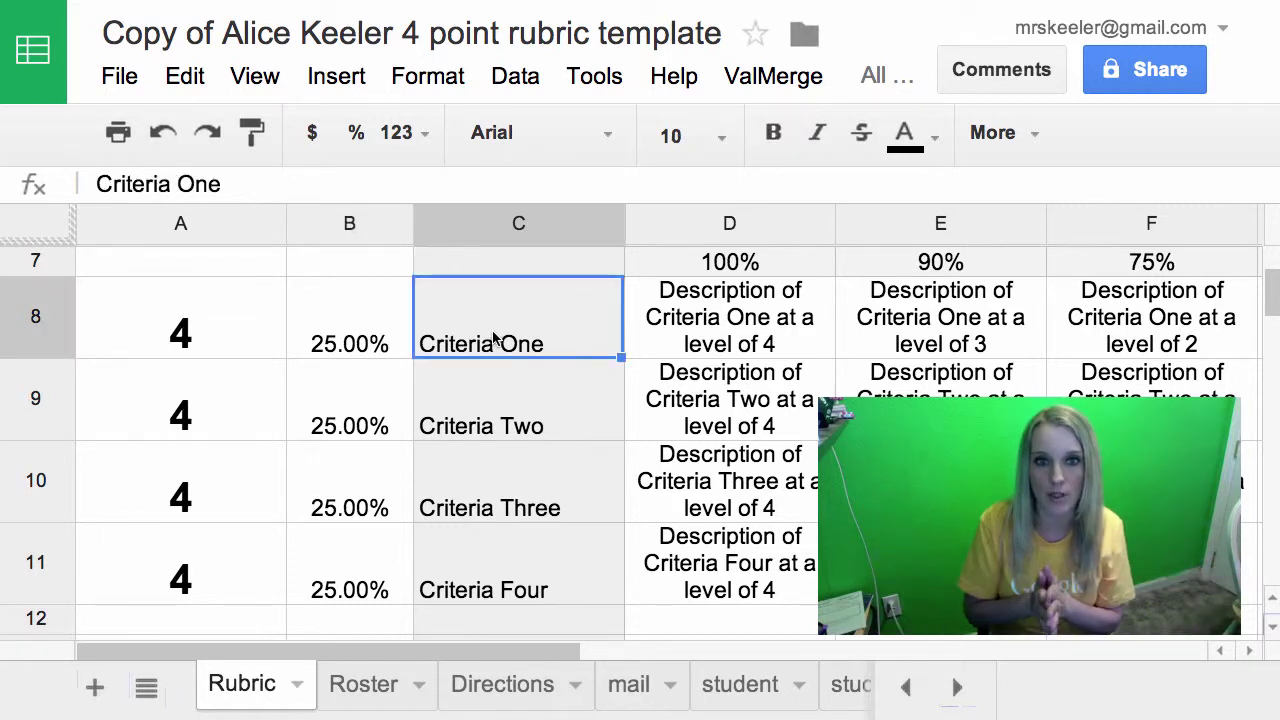
{"action": "type", "text": "Us"}
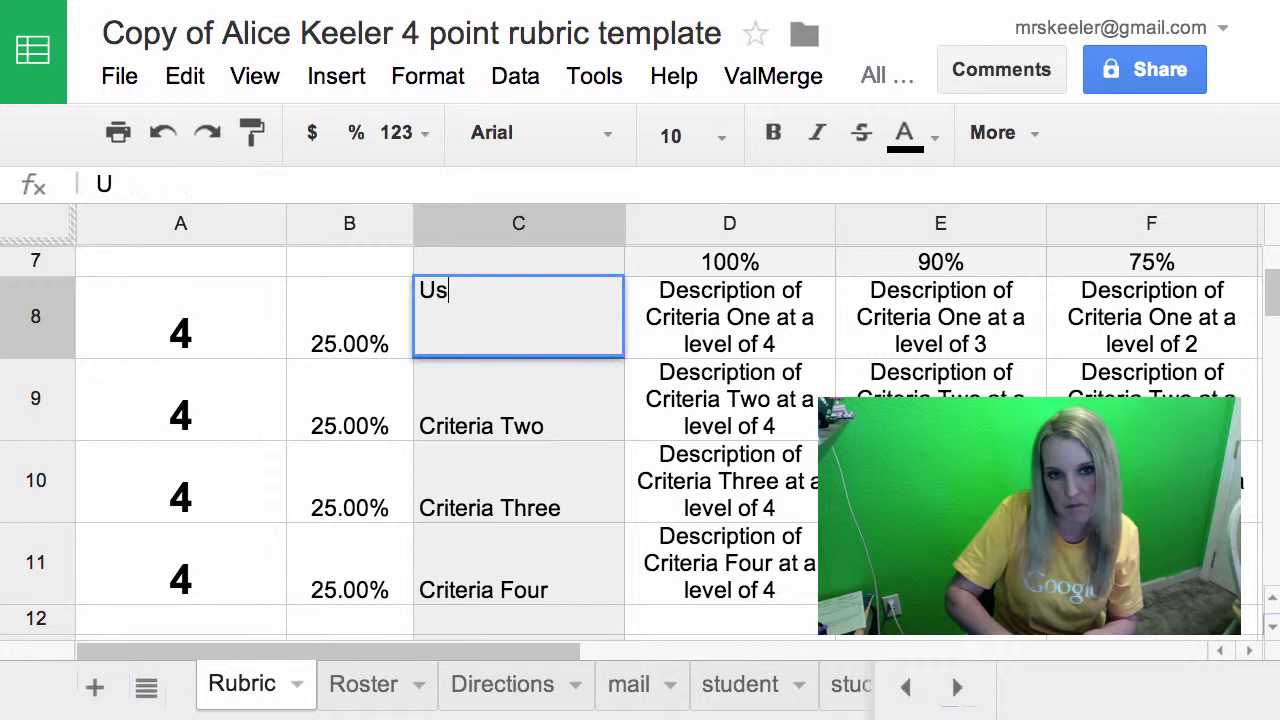
{"action": "type", "text": "ed a pencil"}
{"action": "key", "text": "Return"}
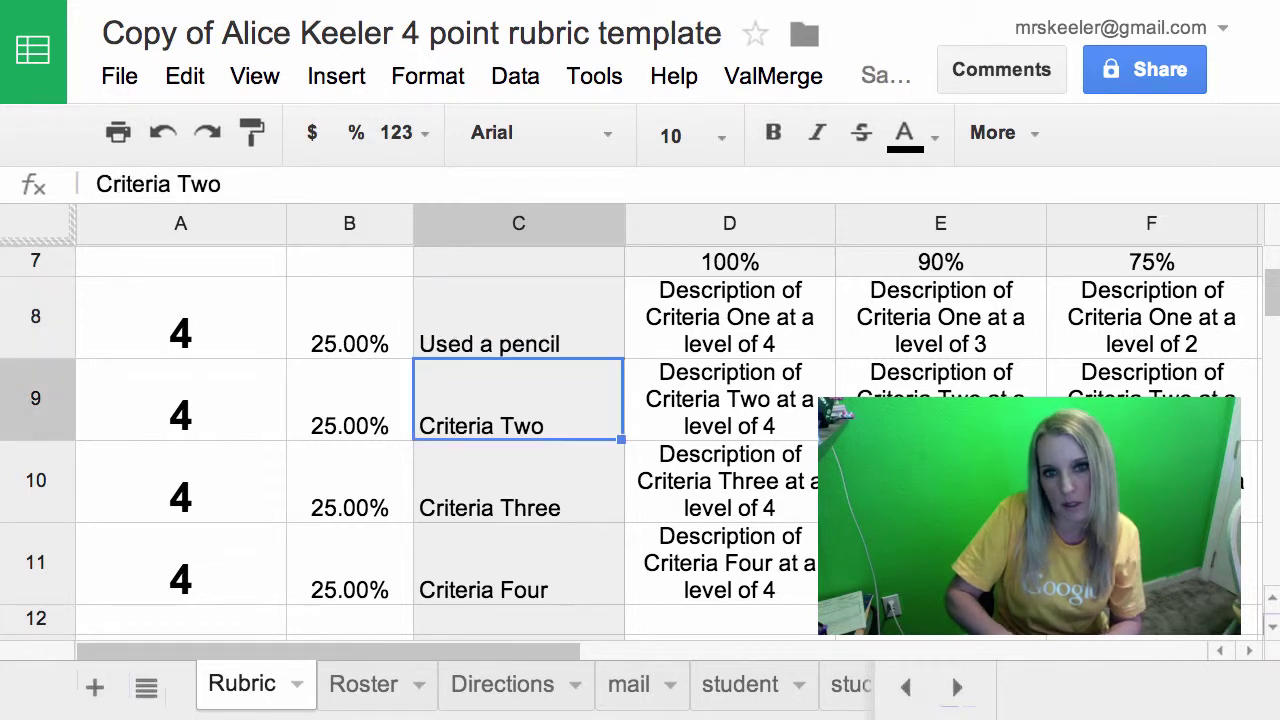
{"action": "type", "text": "Ha"}
{"action": "key", "text": "Return"}
{"action": "key", "text": "BackSpace"}
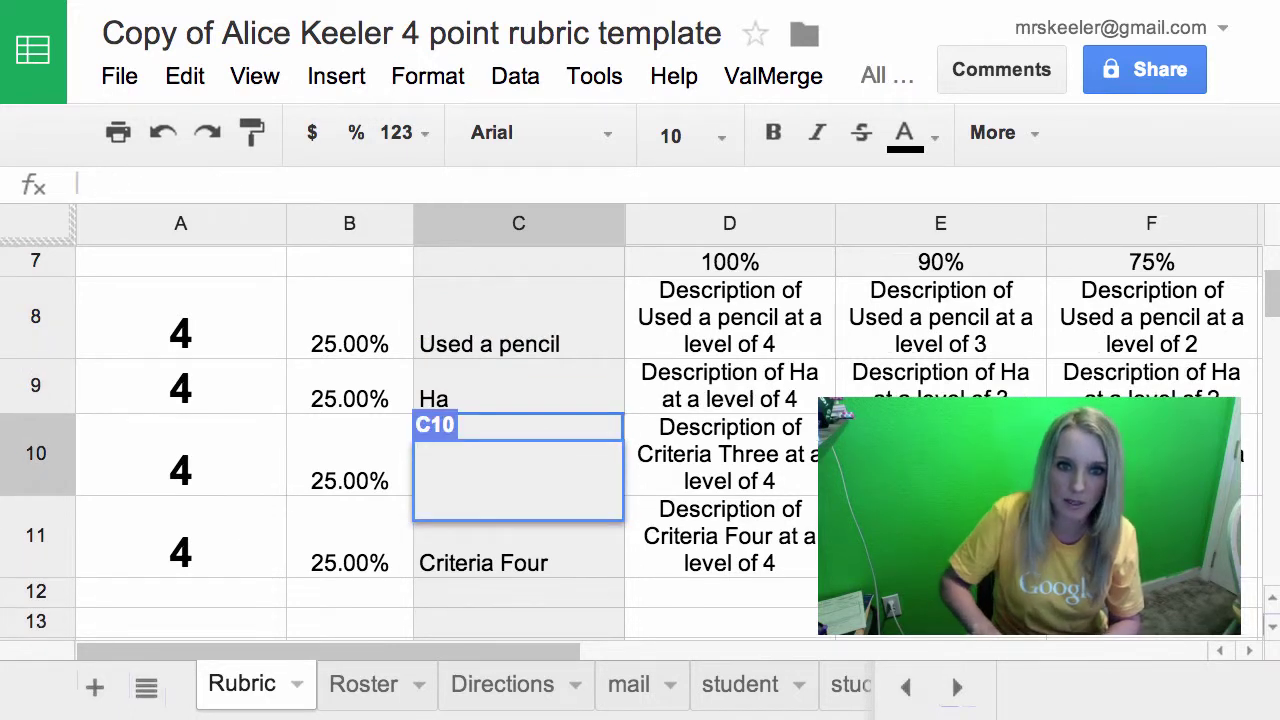
{"action": "left_click", "coordinate": [483, 391]}
{"action": "type", "text": "Has a H"}
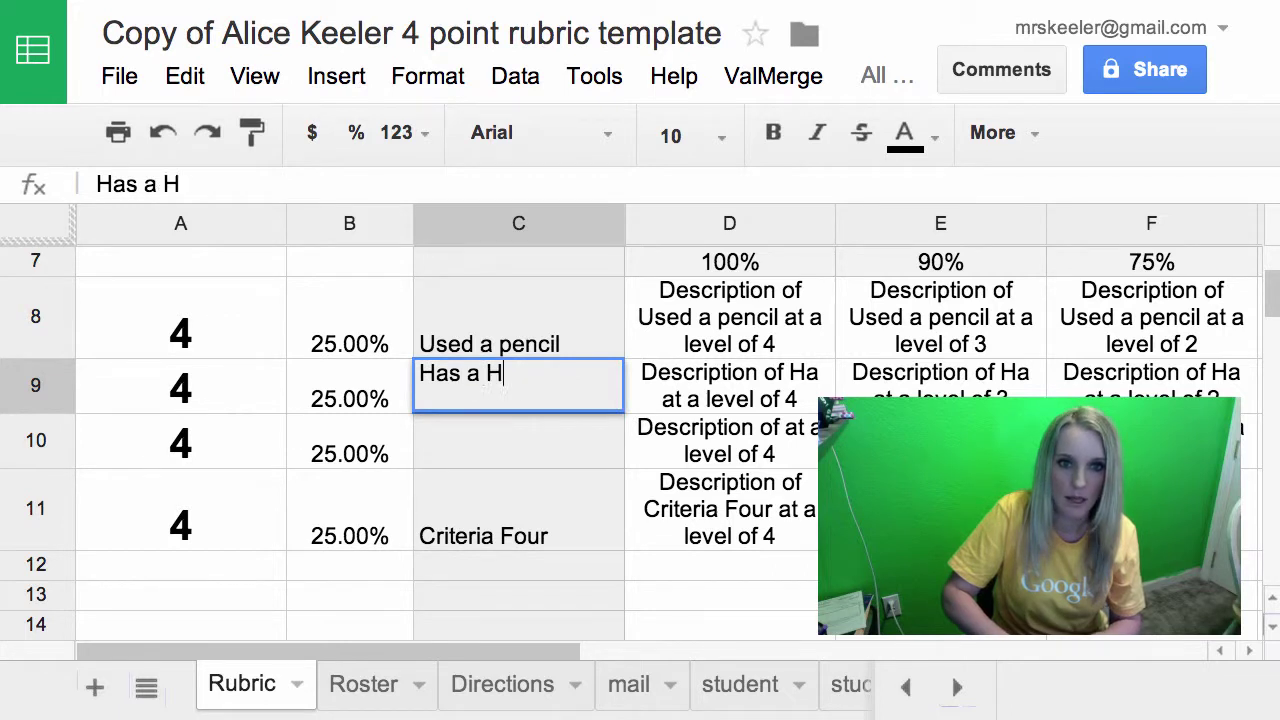
{"action": "type", "text": "eader"}
{"action": "key", "text": "Return"}
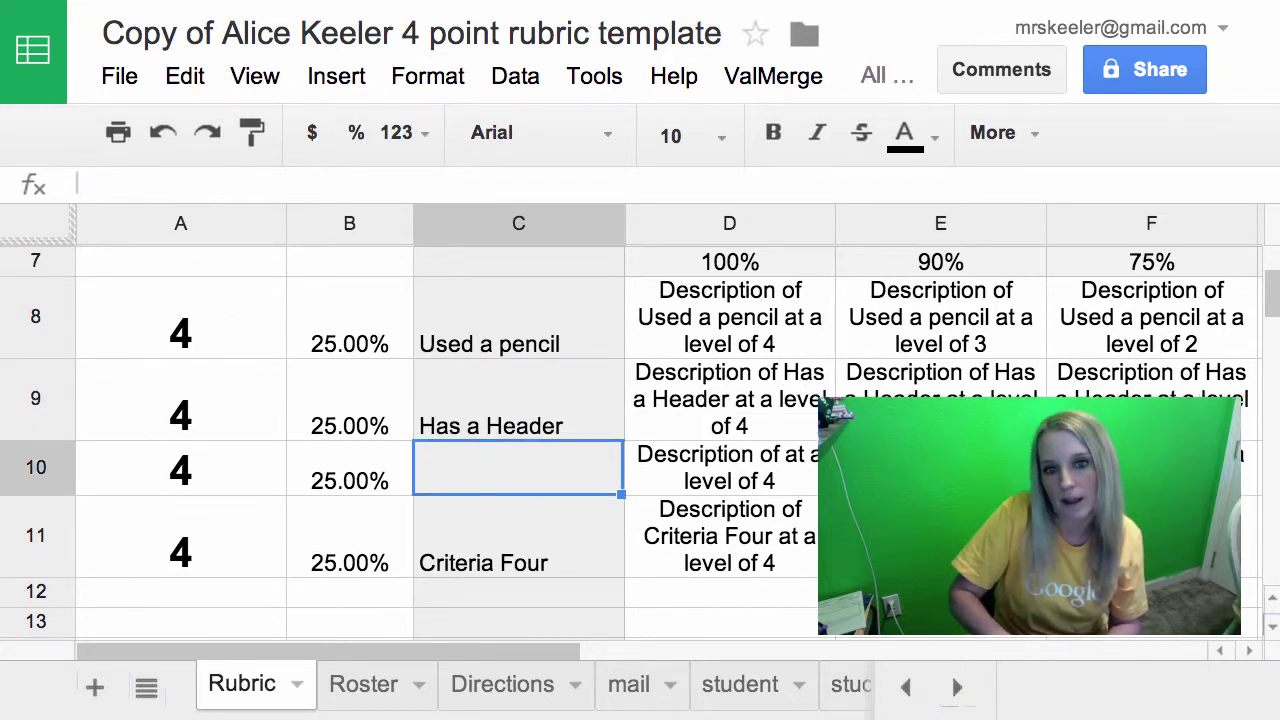
- Add criteria 'Used standard 4.5' and 'Demonstrates Critical thinking', fixing the typo
{"action": "type", "text": "Used standard"}
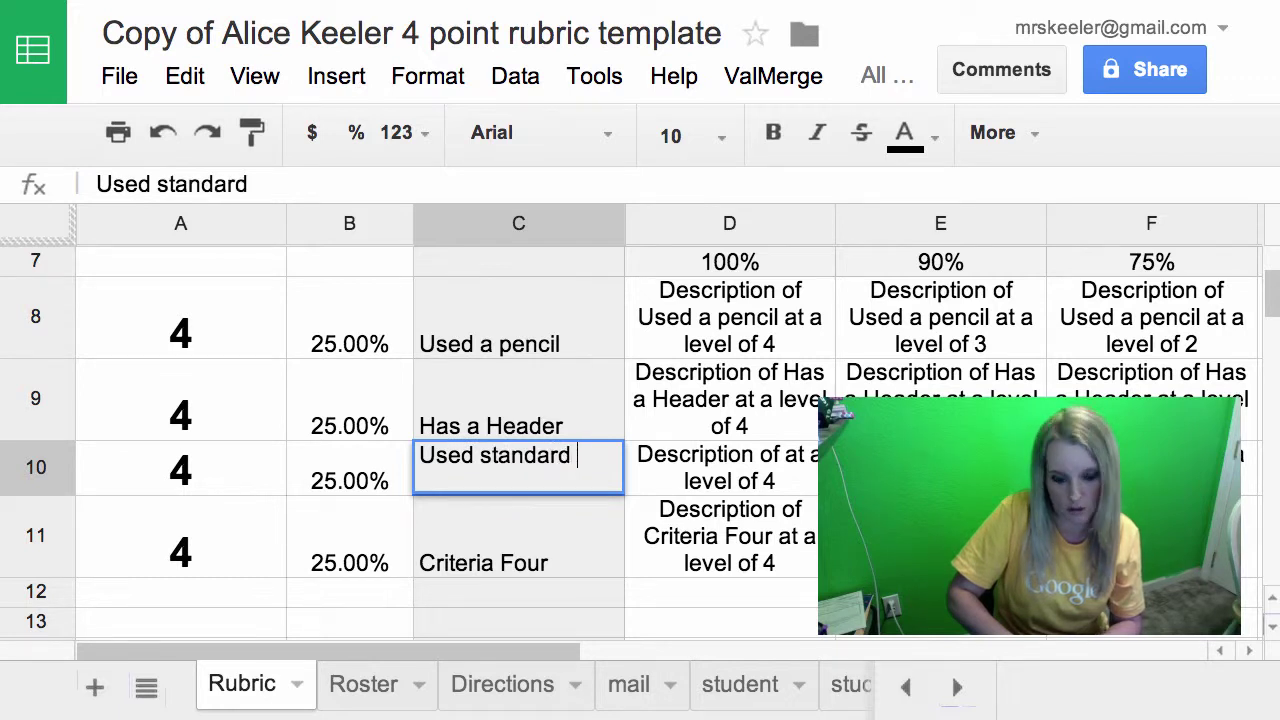
{"action": "type", "text": " 4.5"}
{"action": "key", "text": "Return"}
{"action": "type", "text": "Demo"}
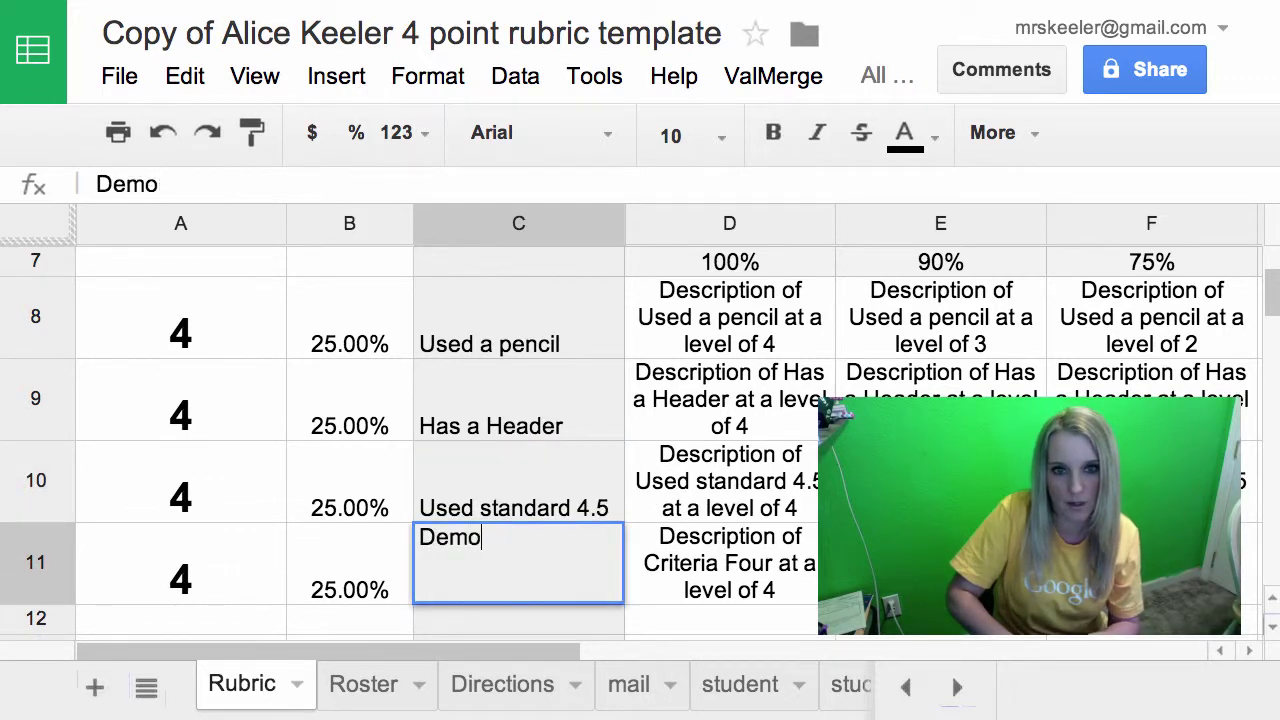
{"action": "type", "text": "nstrates Criticla"}
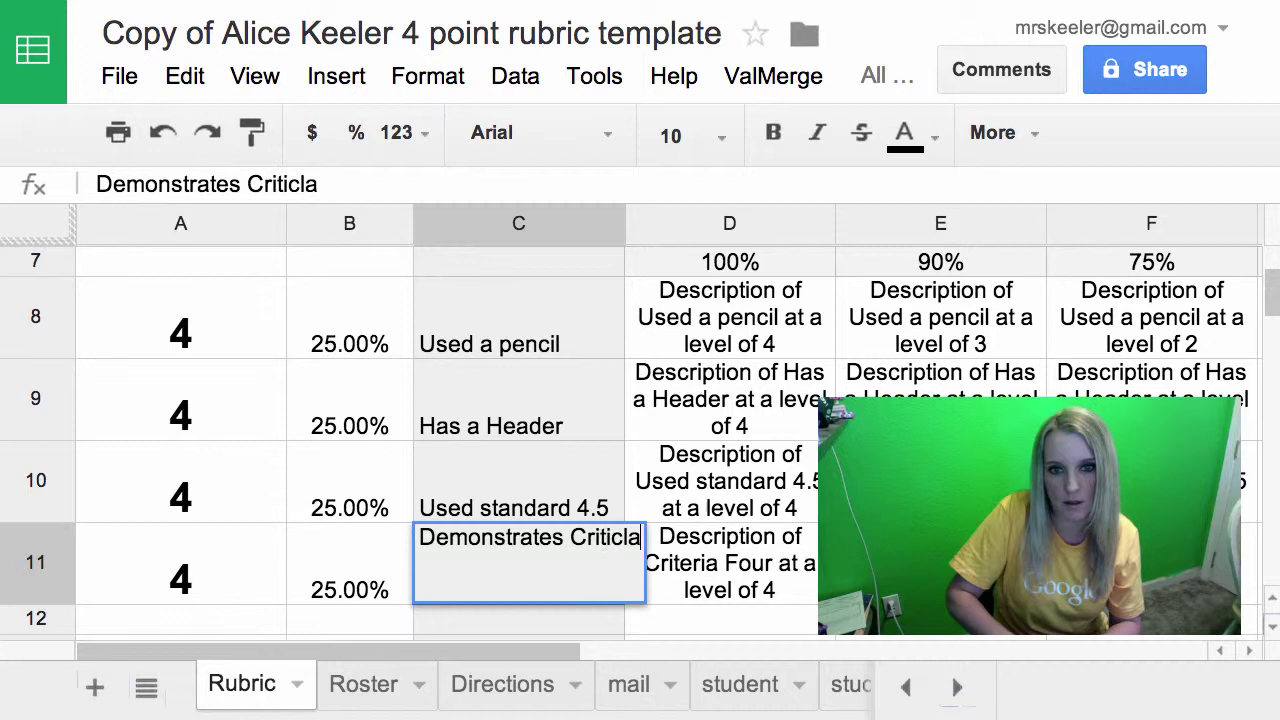
{"action": "key", "text": "BackSpace"}
{"action": "key", "text": "BackSpace"}
{"action": "type", "text": "al thinkin"}
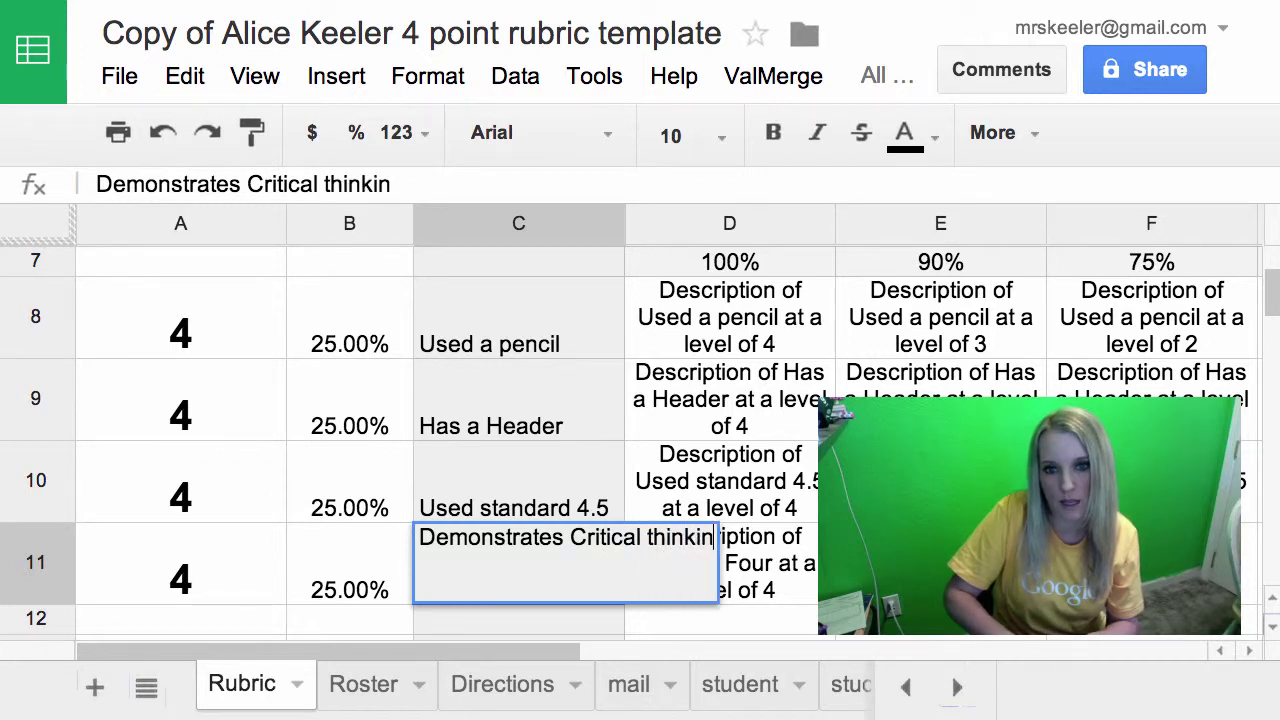
{"action": "type", "text": "g"}
{"action": "key", "text": "Return"}
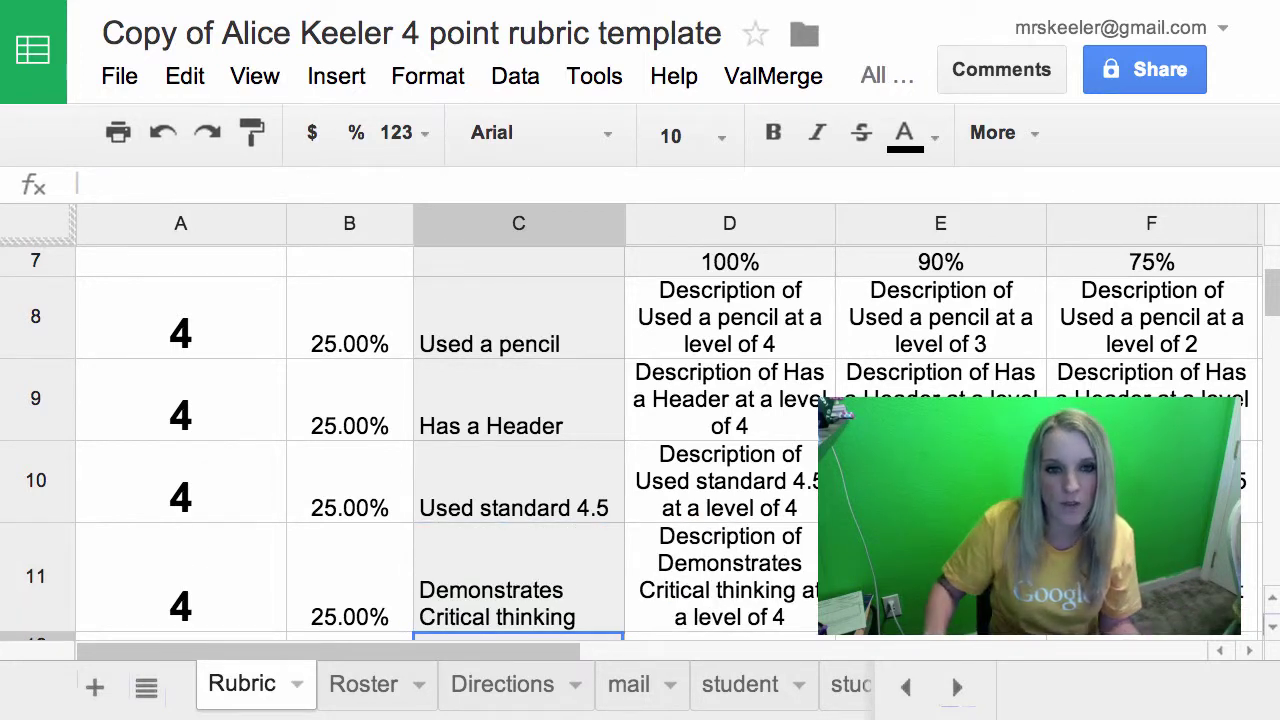
- Add criterion 'Standard 2.6' and check the recalculated 20.00% weights
{"action": "scroll", "coordinate": [491, 292], "scroll_direction": "down", "scroll_amount": 3}
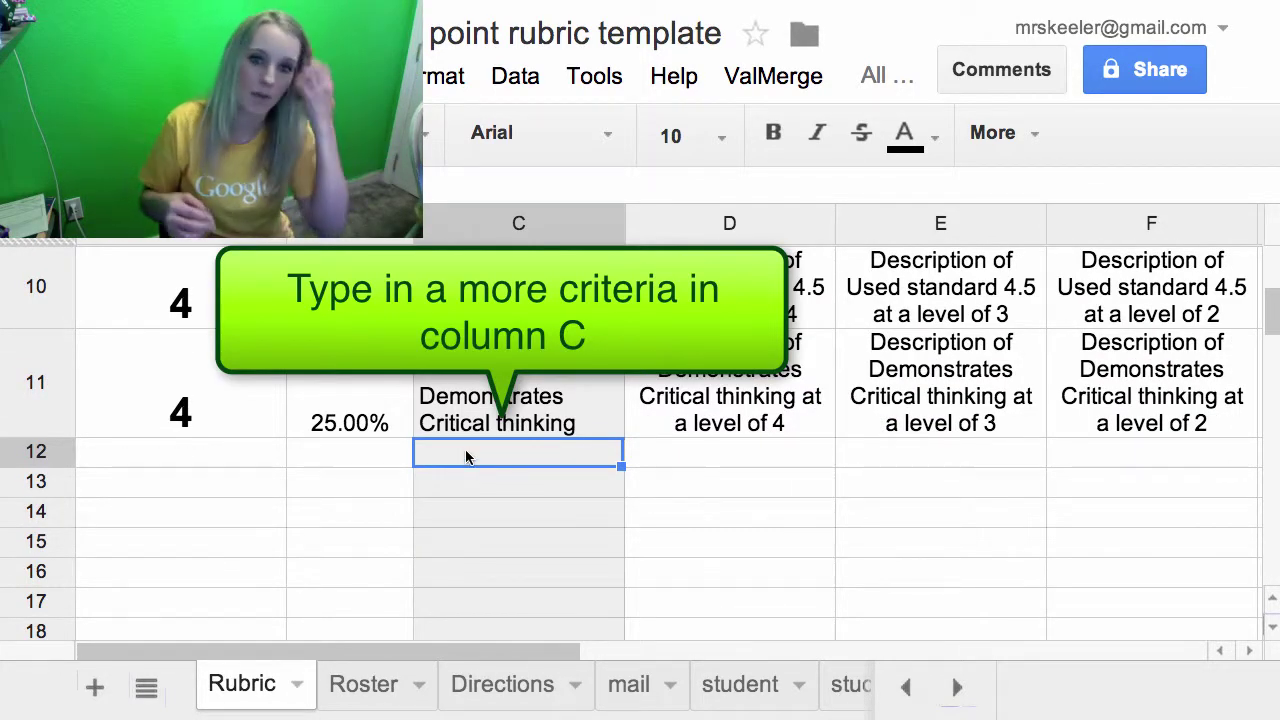
{"action": "type", "text": "Standar"}
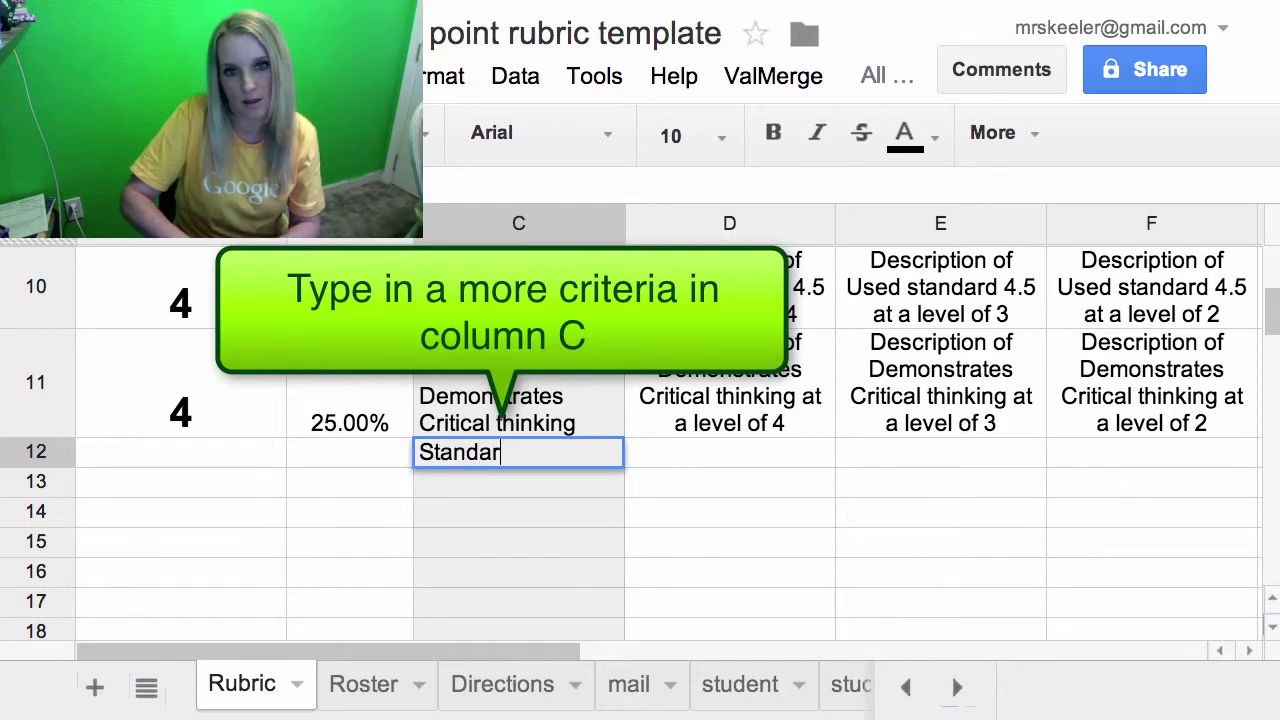
{"action": "type", "text": "d 2.6"}
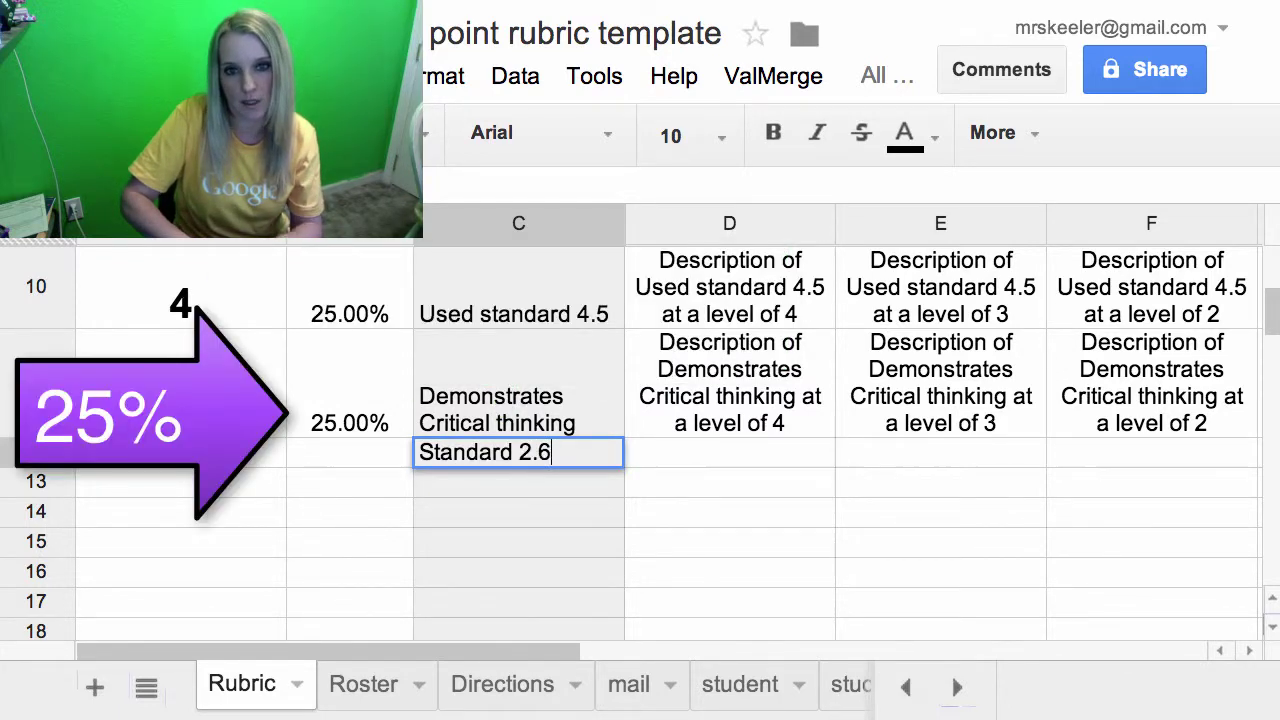
{"action": "key", "text": "Return"}
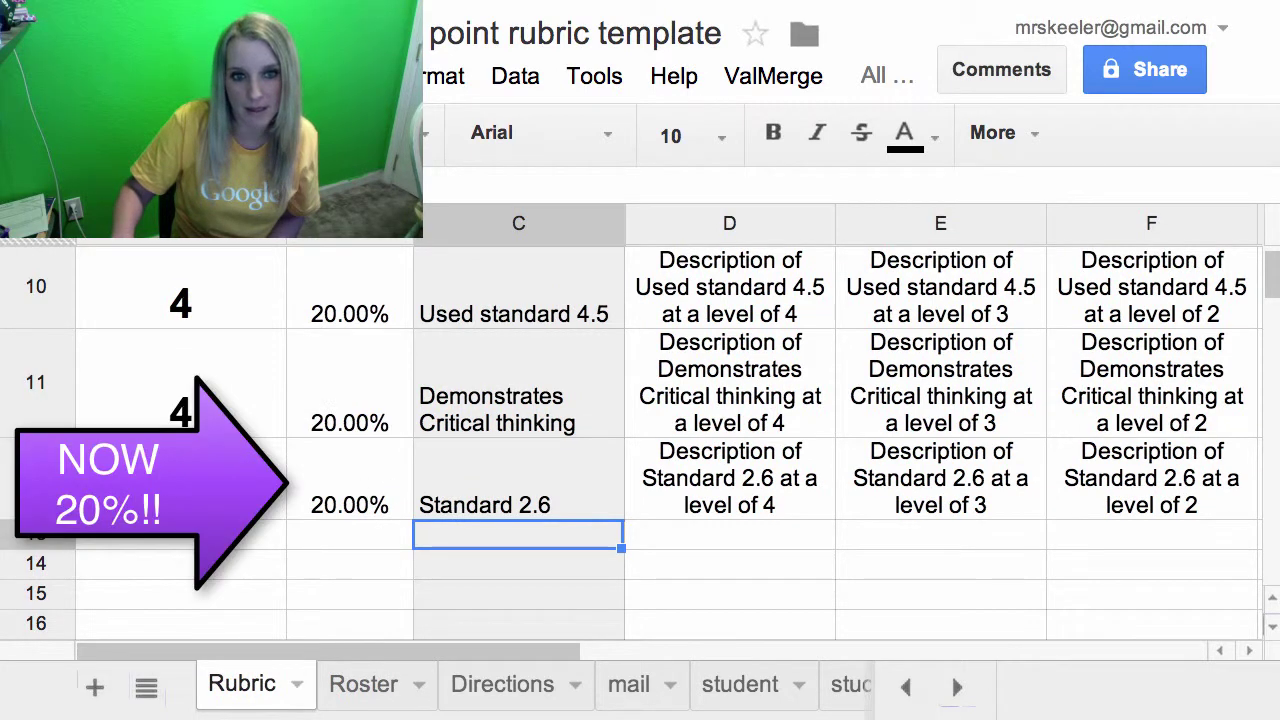
{"action": "scroll", "coordinate": [353, 379], "scroll_direction": "up", "scroll_amount": 3}
{"action": "left_click", "coordinate": [345, 350]}
{"action": "left_click", "coordinate": [345, 395]}
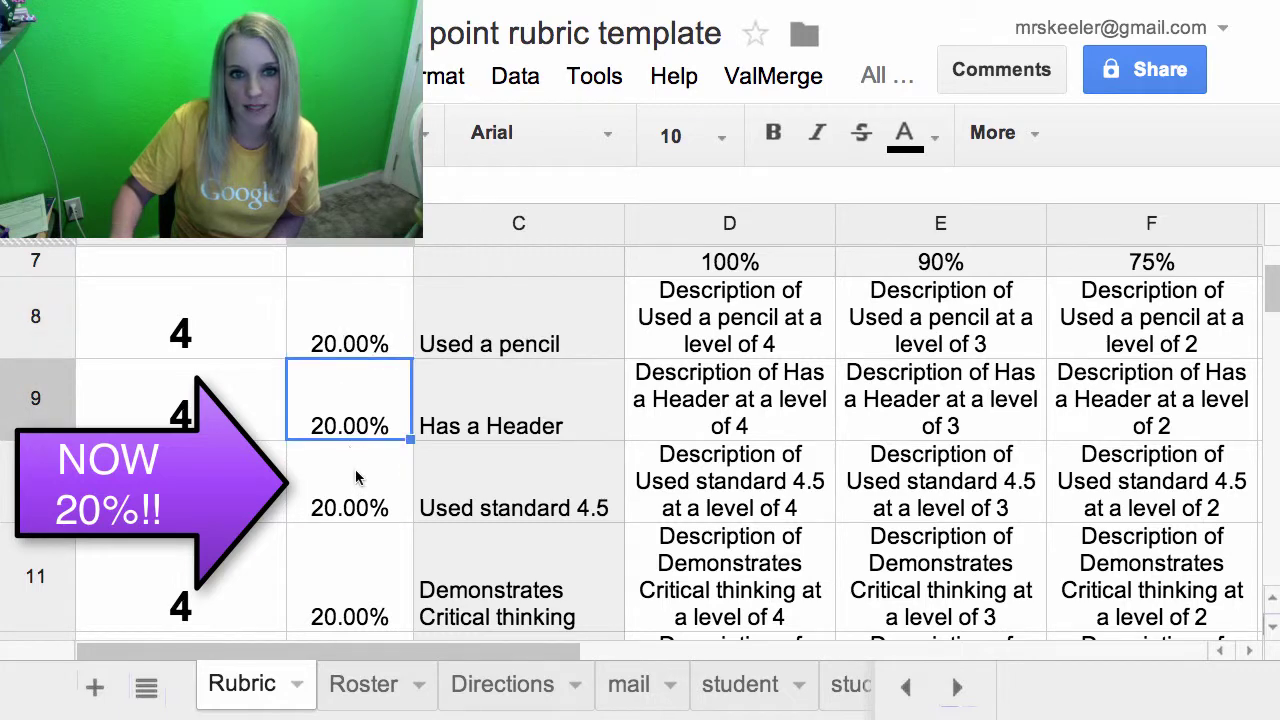
{"action": "left_click", "coordinate": [357, 477]}
- Add criterion 'Standard 3.2' in C13 and check the 100.00% overall score
{"action": "scroll", "coordinate": [507, 557], "scroll_direction": "down", "scroll_amount": 1}
{"action": "scroll", "coordinate": [506, 557], "scroll_direction": "down", "scroll_amount": 3}
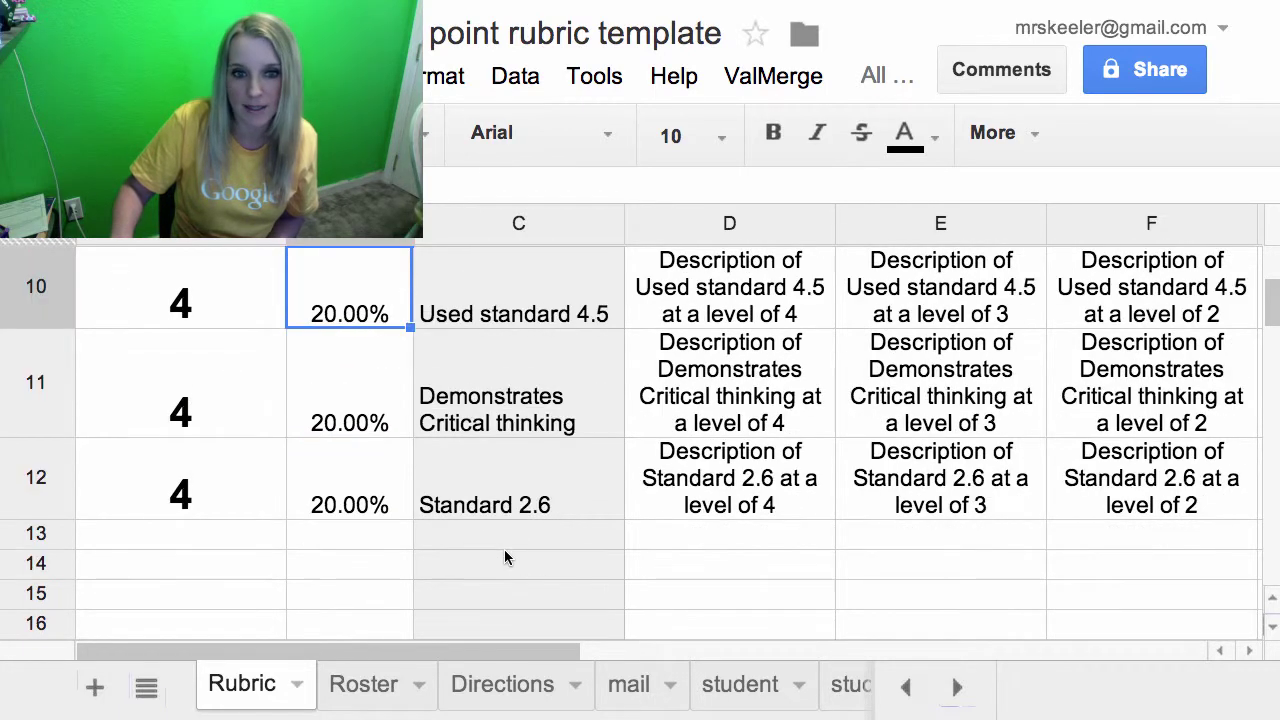
{"action": "left_click", "coordinate": [502, 542]}
{"action": "type", "text": "Standa"}
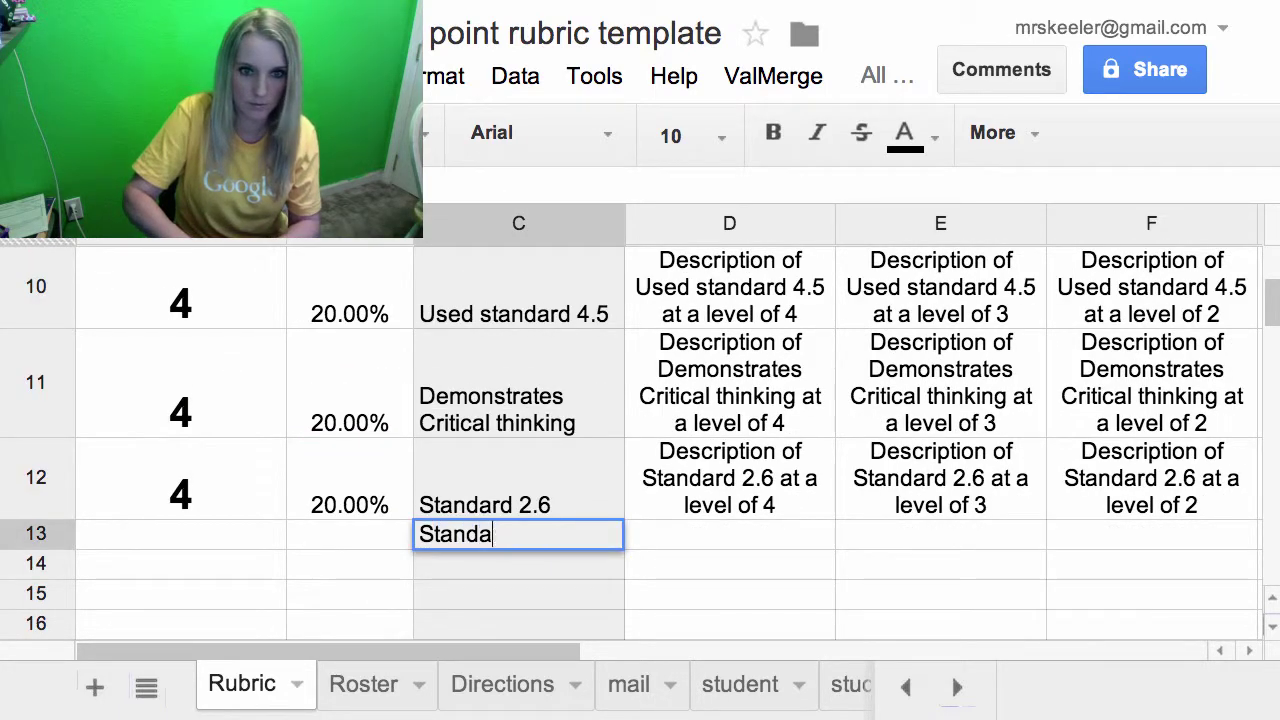
{"action": "type", "text": "rd 3.2"}
{"action": "key", "text": "Return"}
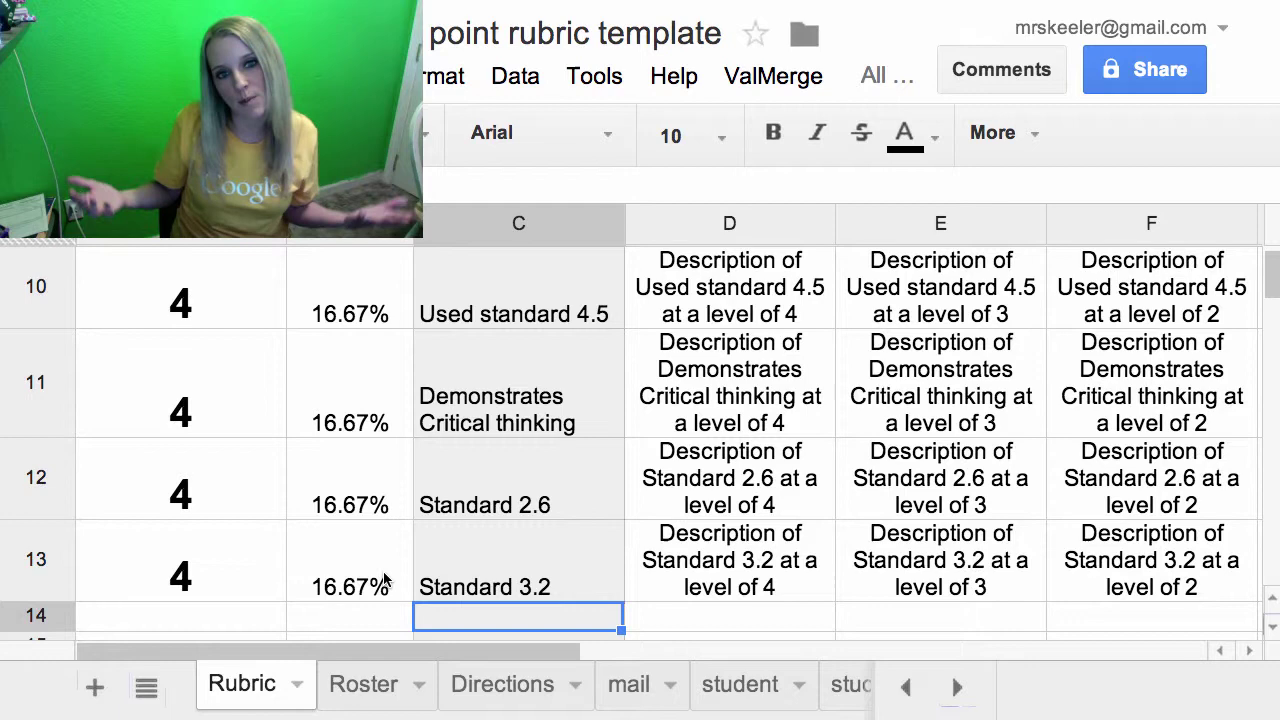
{"action": "scroll", "coordinate": [334, 490], "scroll_direction": "up", "scroll_amount": 8}
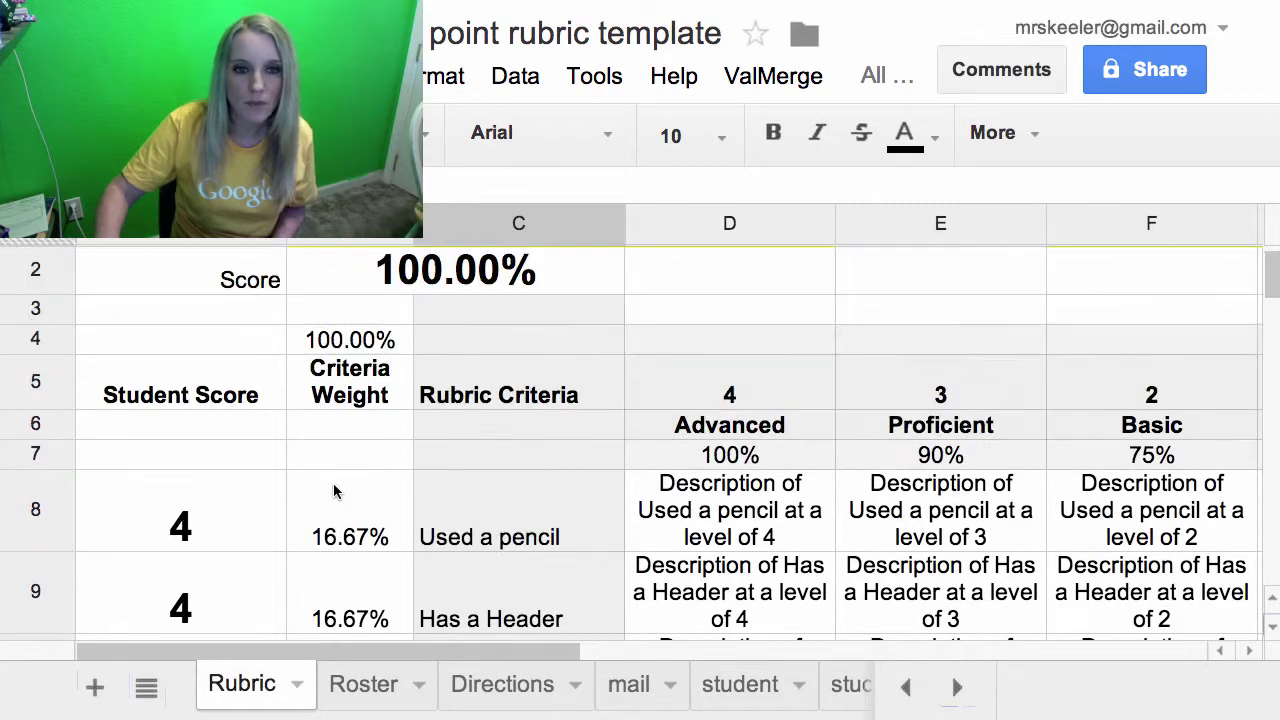
{"action": "left_click", "coordinate": [421, 313]}
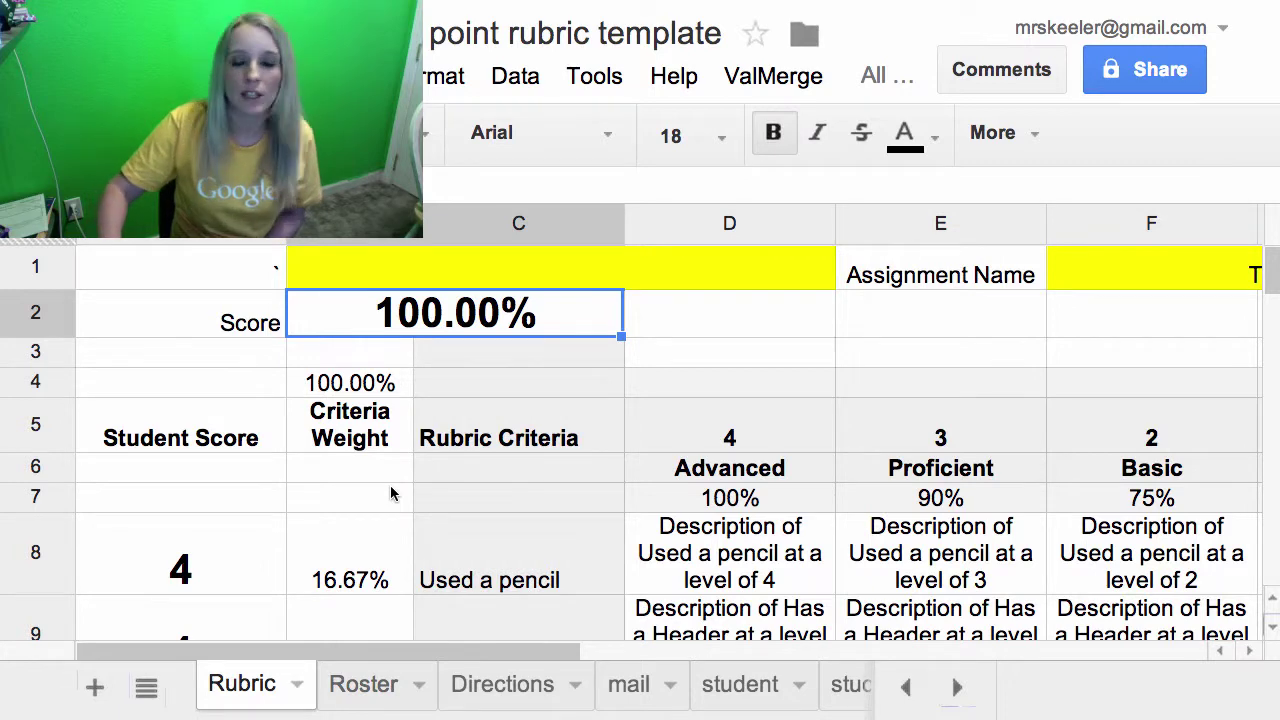
- Weight Demonstrates Critical thinking at 30%, pushing the total to 113.33%
{"action": "scroll", "coordinate": [391, 490], "scroll_direction": "down", "scroll_amount": 8}
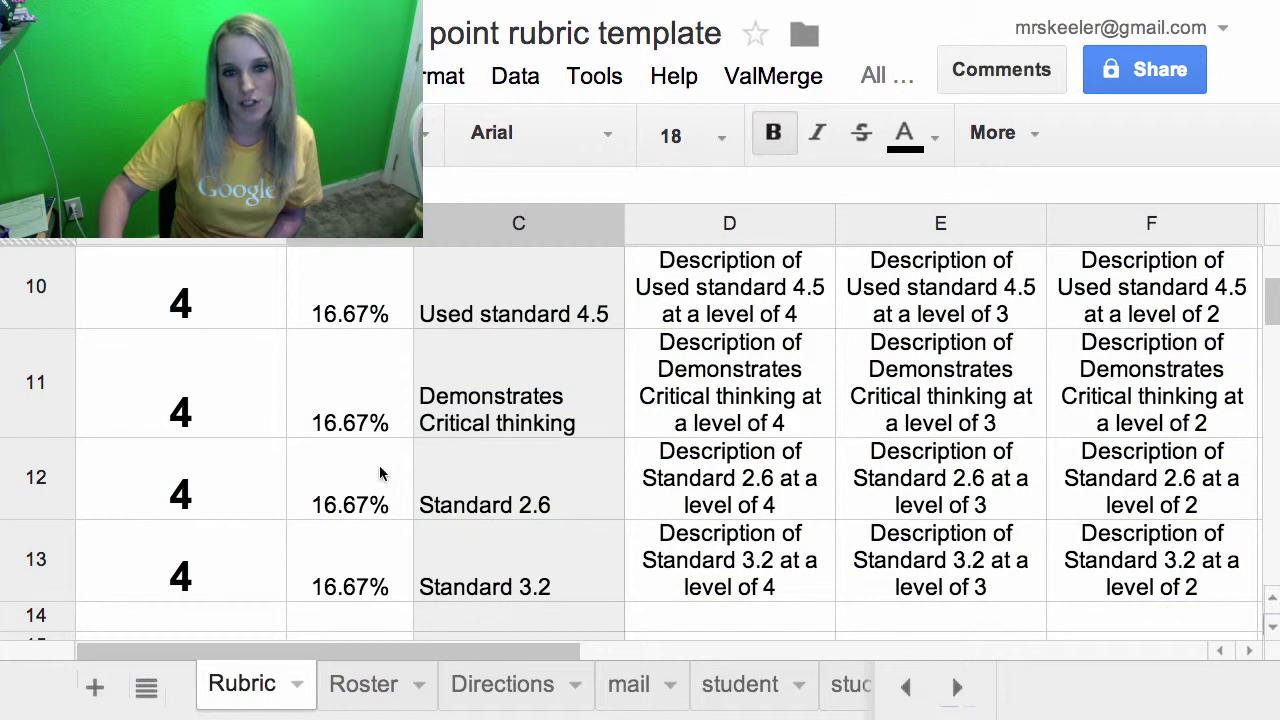
{"action": "left_click", "coordinate": [367, 420]}
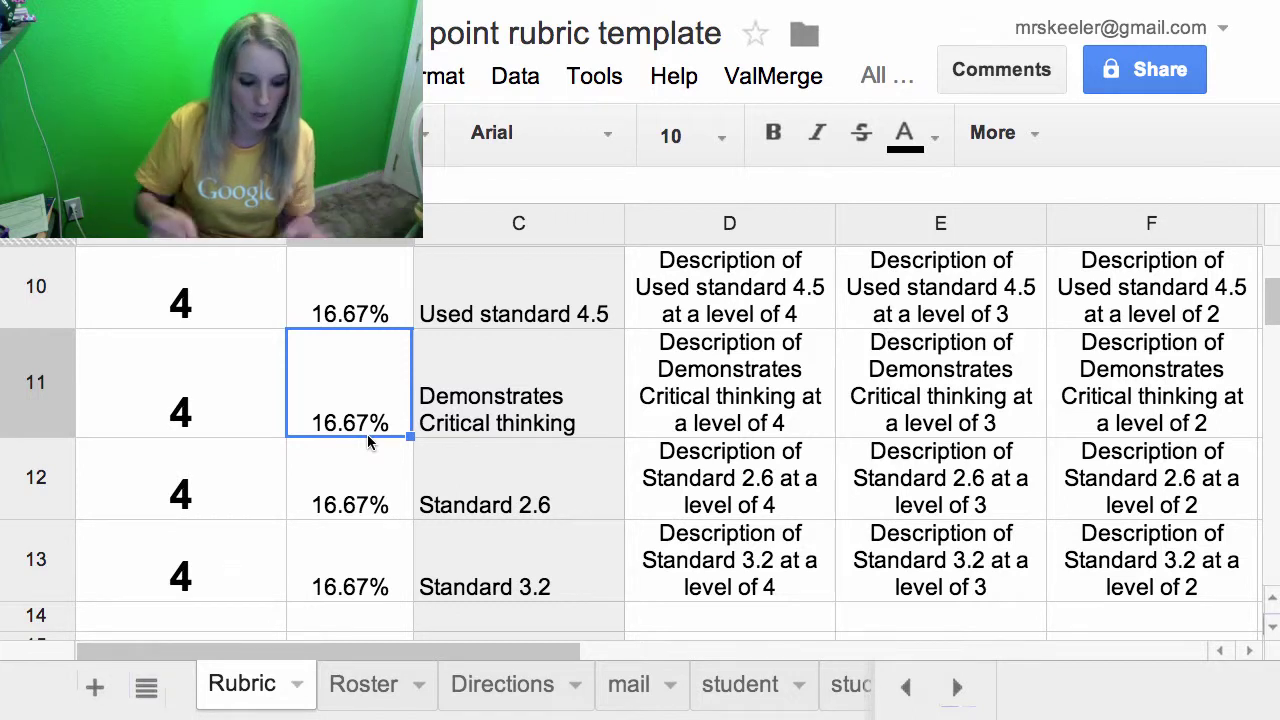
{"action": "type", "text": "30"}
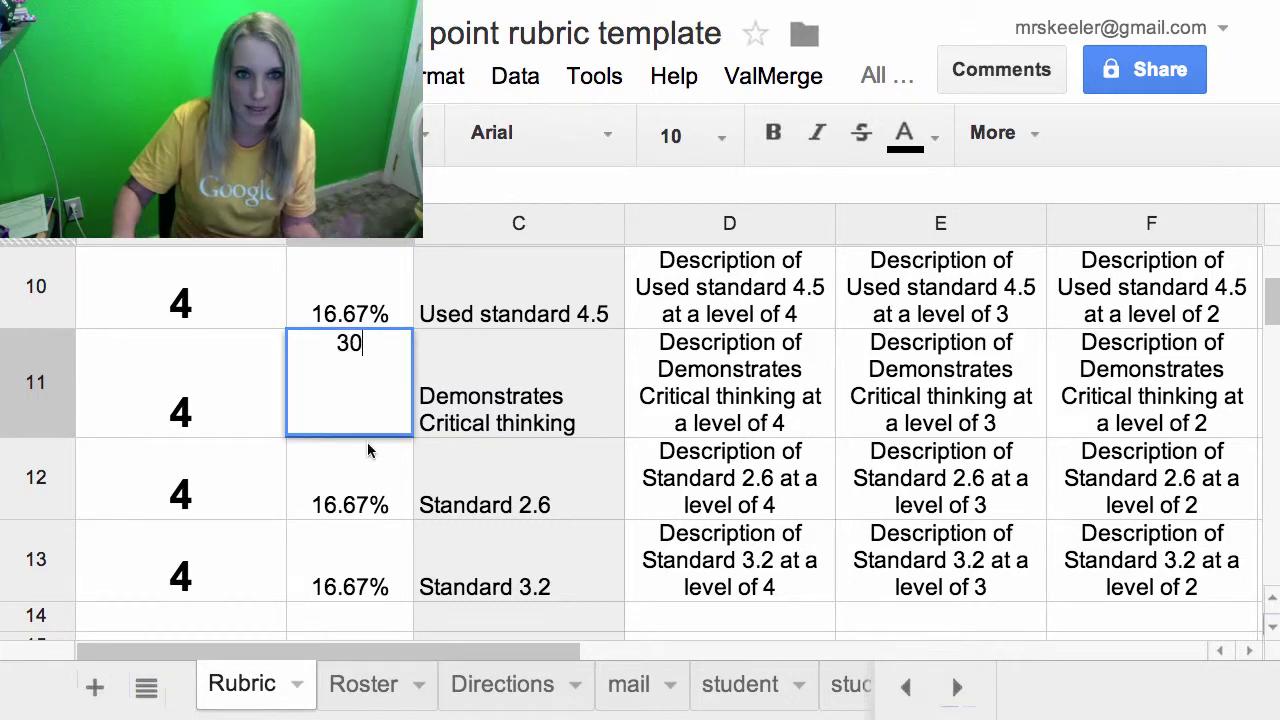
{"action": "key", "text": "Return"}
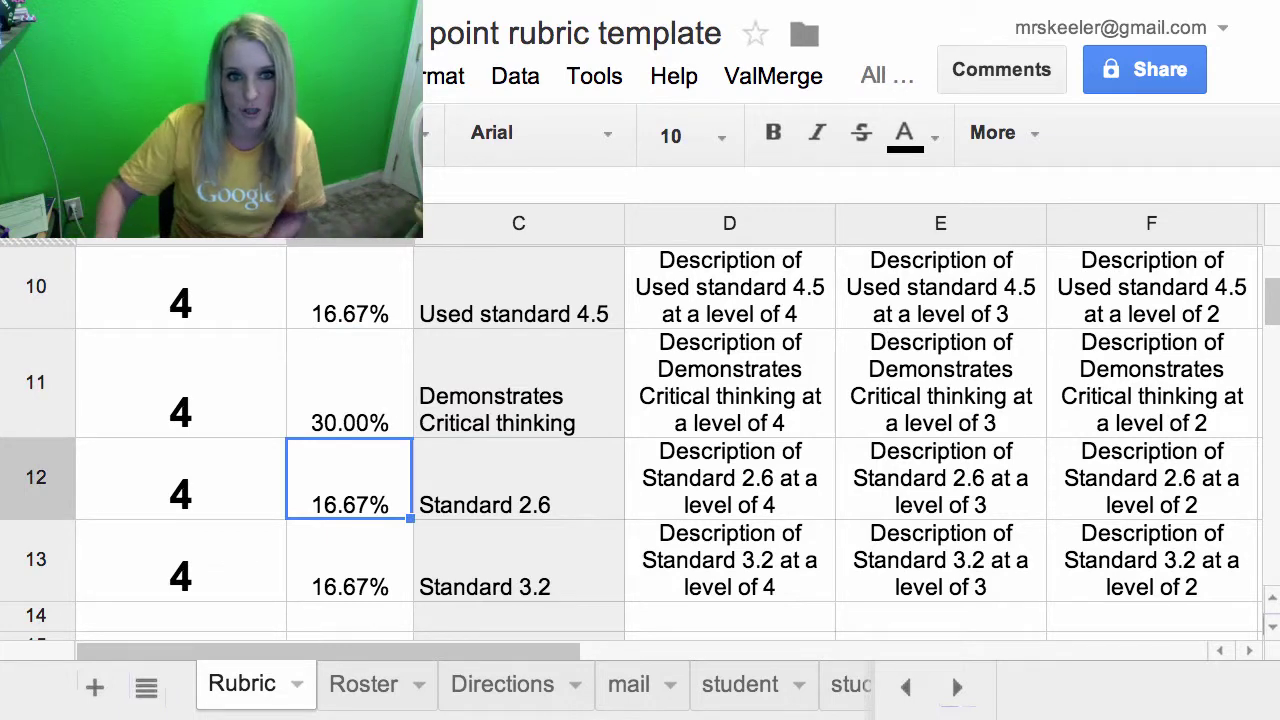
{"action": "scroll", "coordinate": [640, 440], "scroll_direction": "up", "scroll_amount": 2}
{"action": "scroll", "coordinate": [333, 337], "scroll_direction": "up", "scroll_amount": 5}
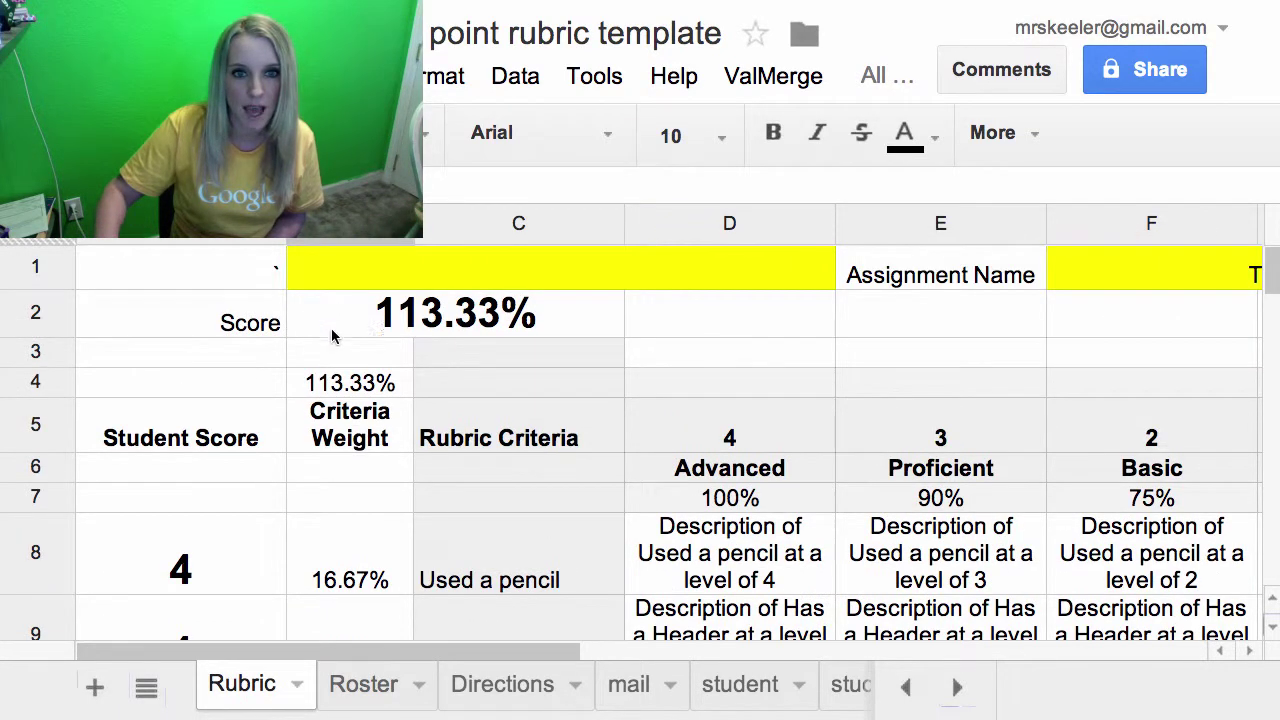
{"action": "left_click", "coordinate": [338, 377]}
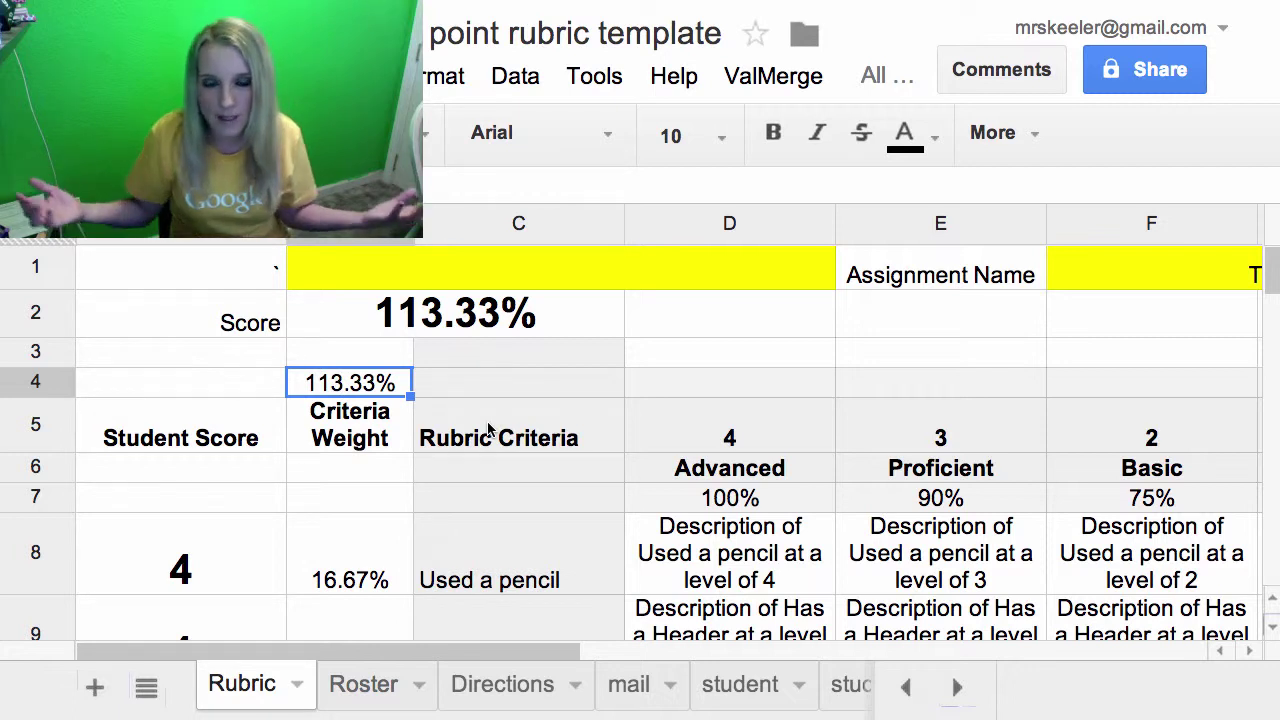
- Set the Used a pencil weight to 3.33% so the total returns to 100%
{"action": "left_click", "coordinate": [384, 572]}
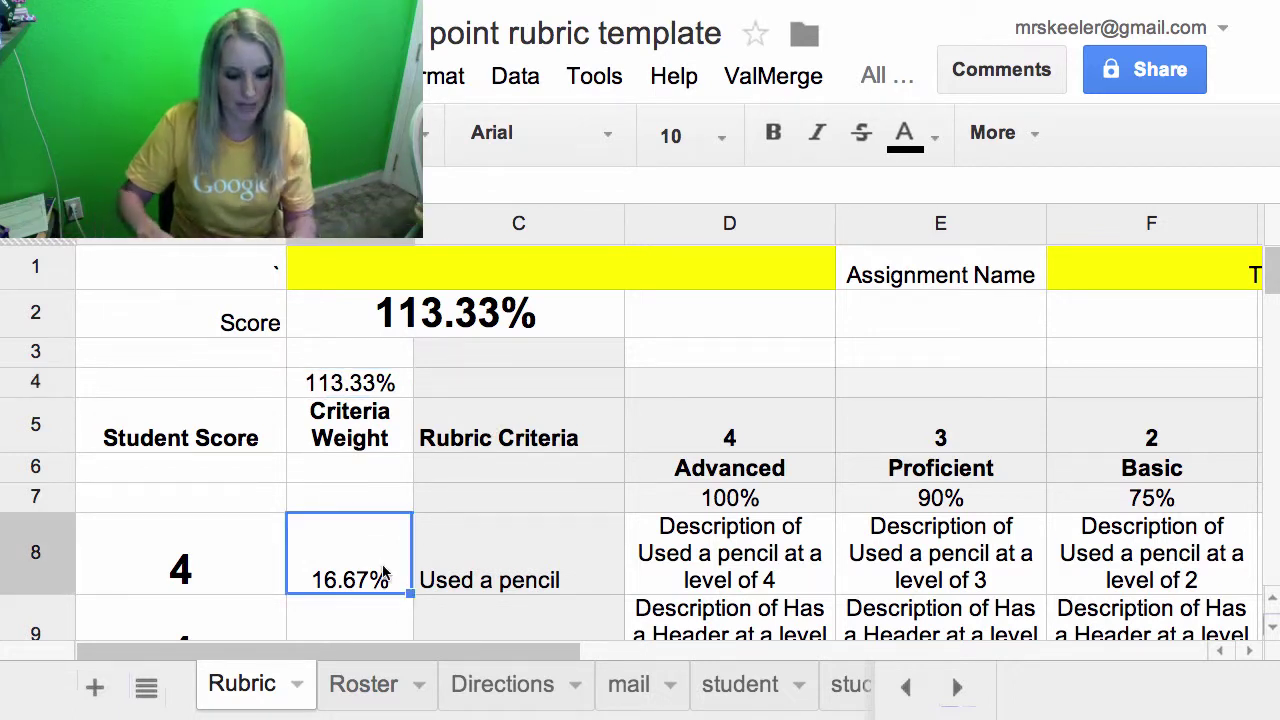
{"action": "type", "text": "3"}
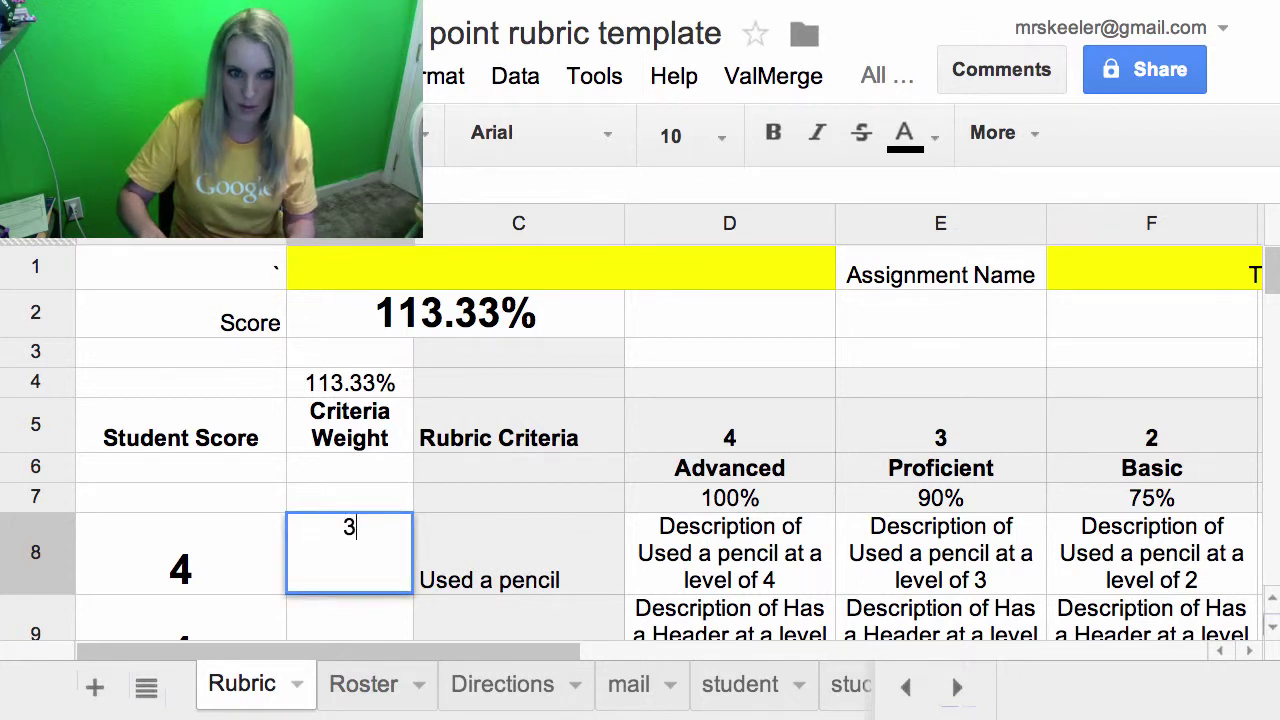
{"action": "key", "text": "Return"}
{"action": "left_click", "coordinate": [374, 515]}
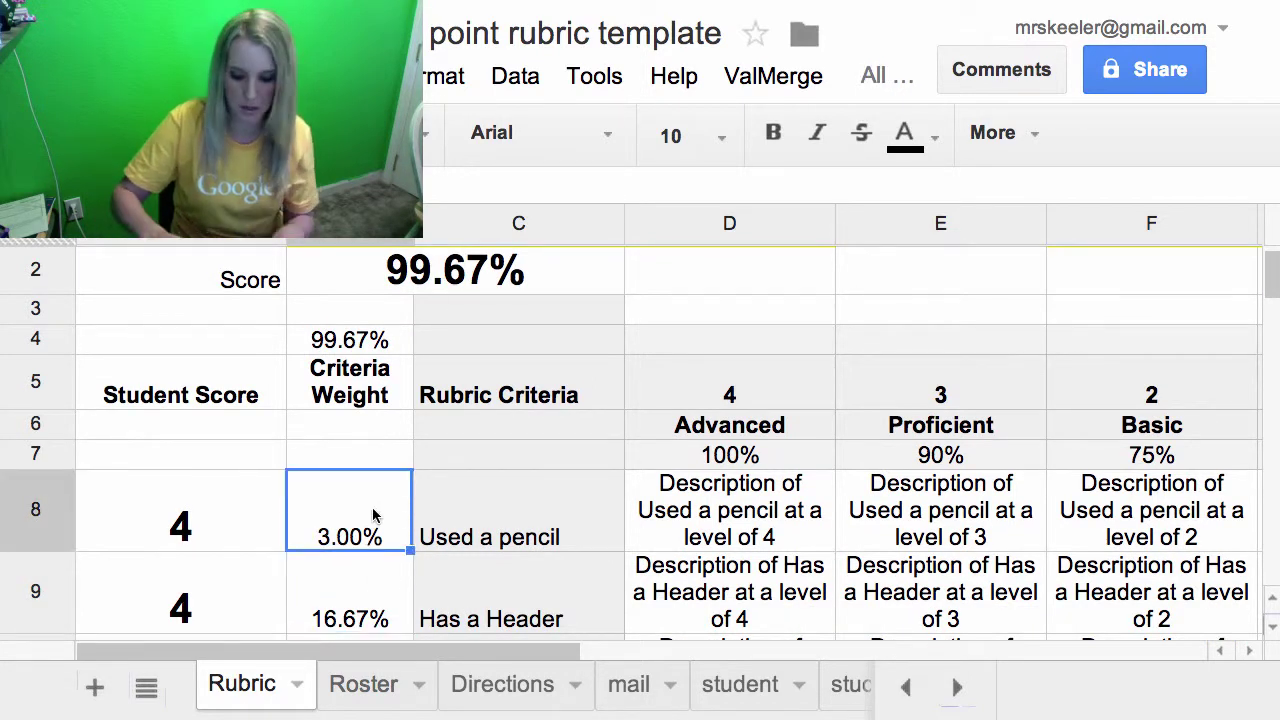
{"action": "type", "text": "3"}
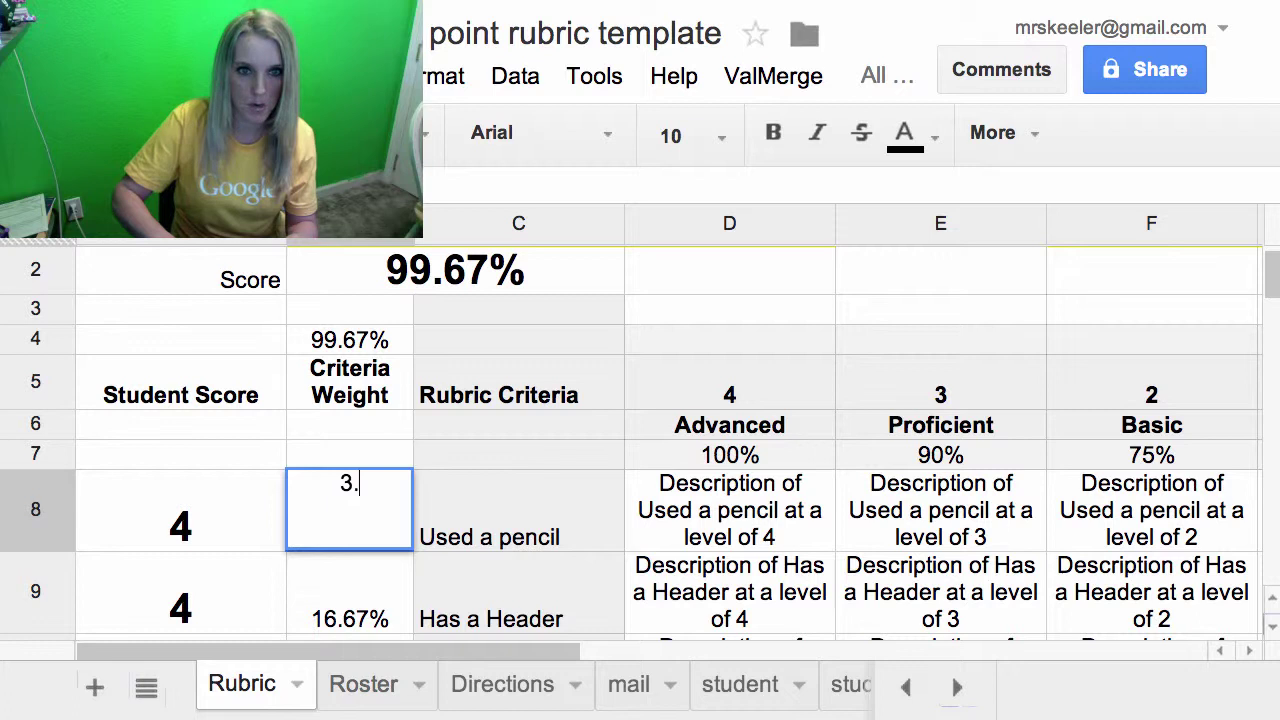
{"action": "type", "text": ".3"}
{"action": "key", "text": "Return"}
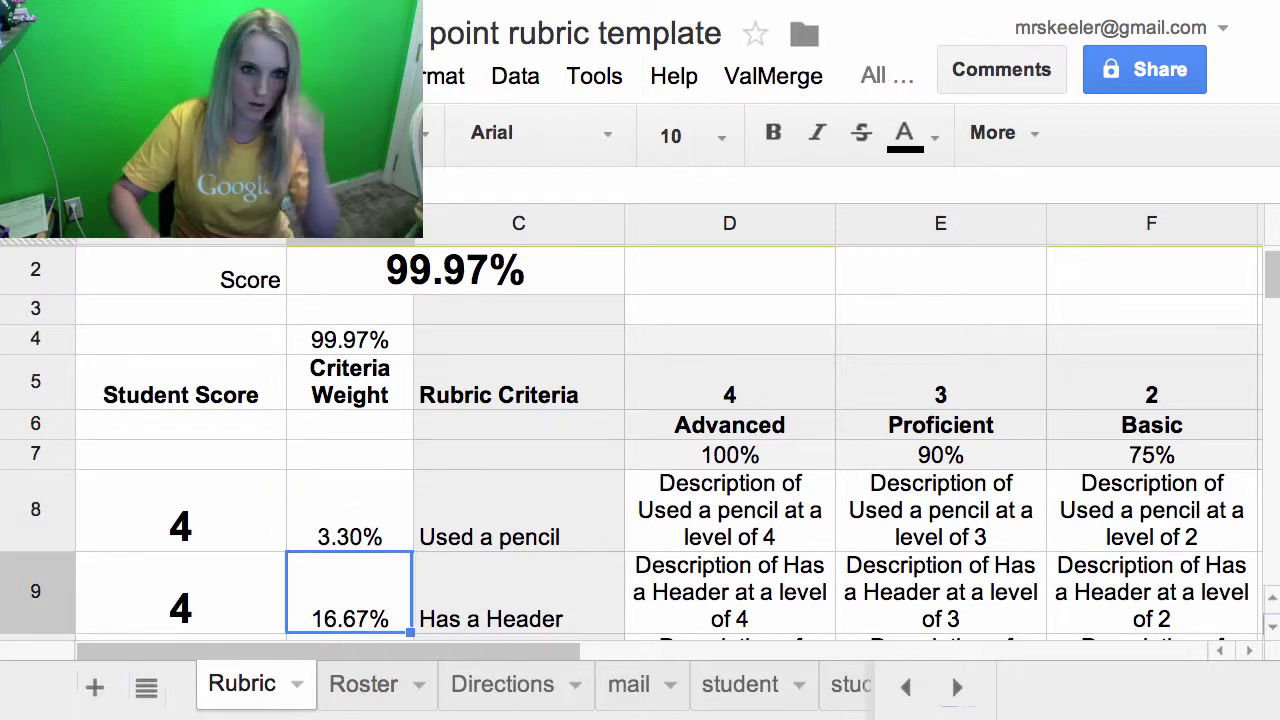
{"action": "left_click", "coordinate": [398, 537]}
{"action": "type", "text": "3.33"}
{"action": "key", "text": "Return"}
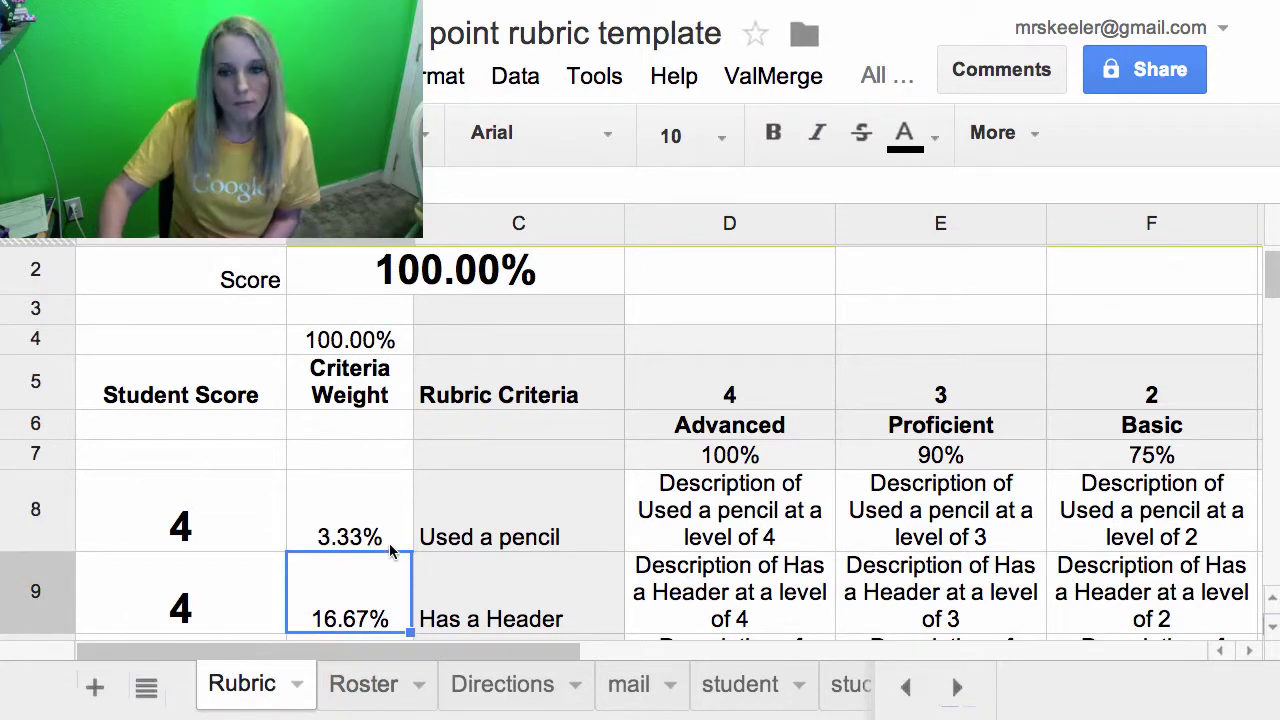
- Check the empty rows below the last criterion in column C
{"action": "scroll", "coordinate": [389, 543], "scroll_direction": "down", "scroll_amount": 4}
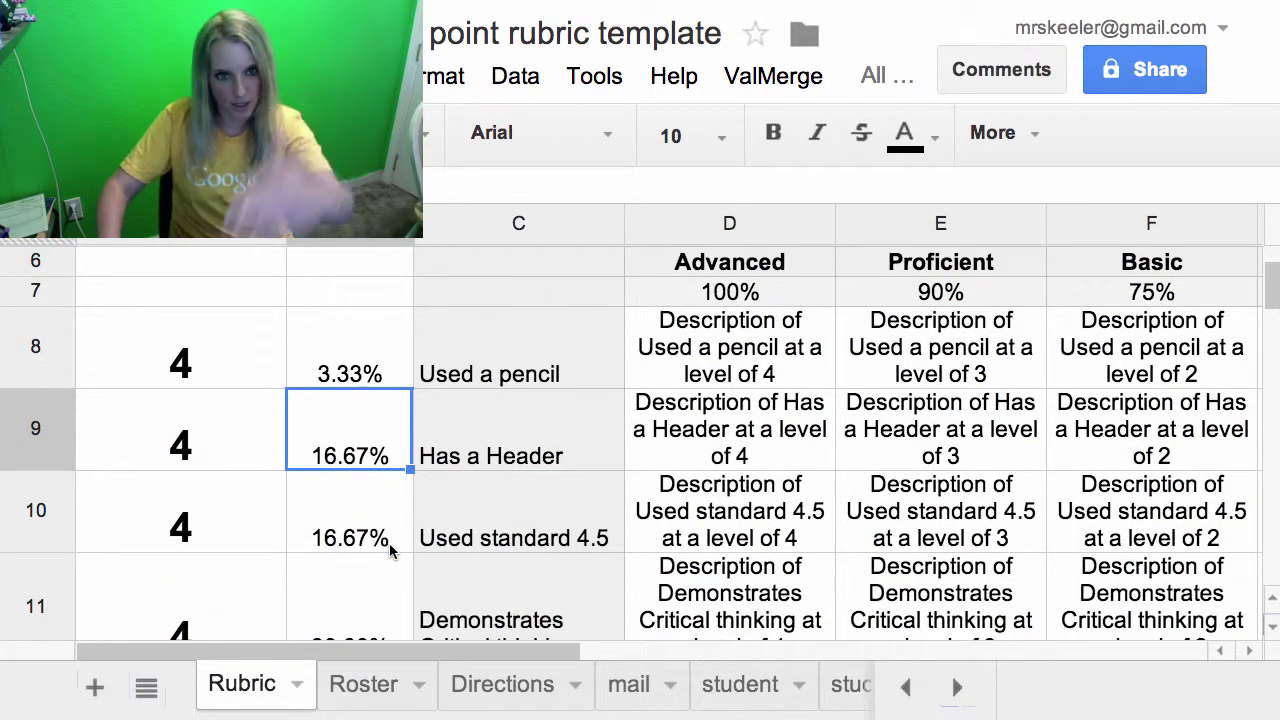
{"action": "scroll", "coordinate": [390, 549], "scroll_direction": "down", "scroll_amount": 5}
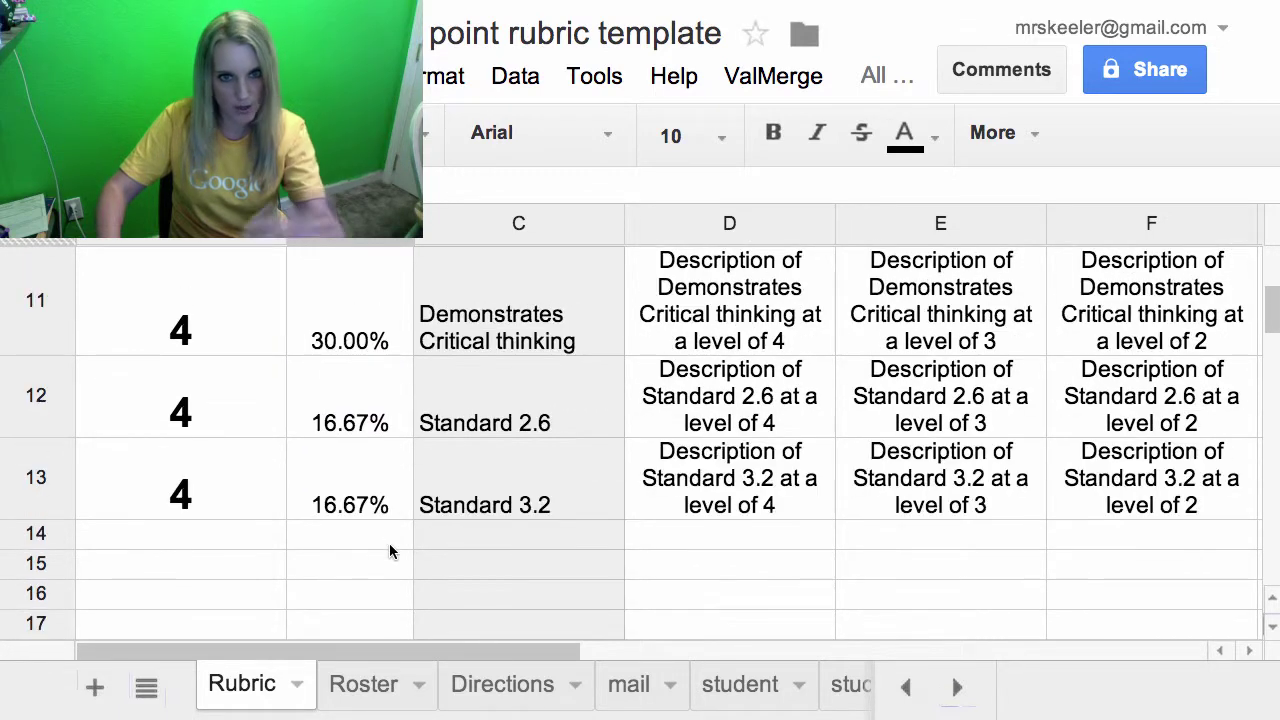
{"action": "left_click", "coordinate": [458, 540]}
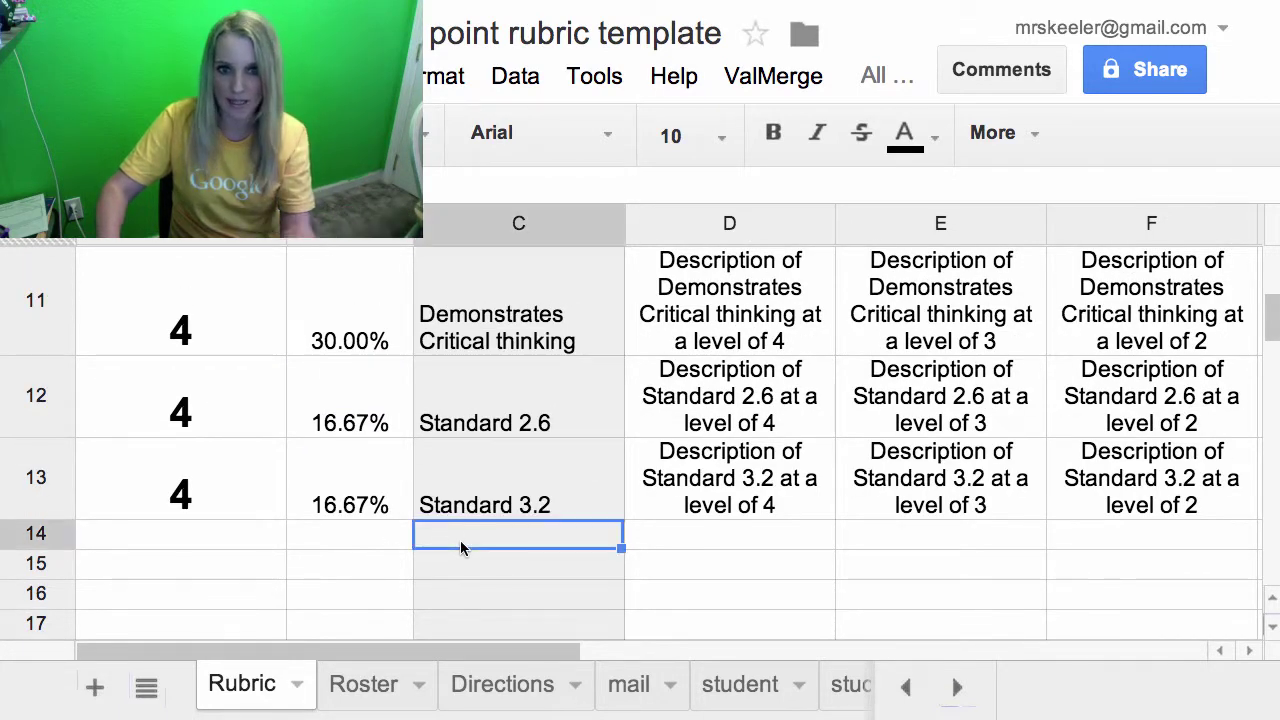
{"action": "key", "text": "Down"}
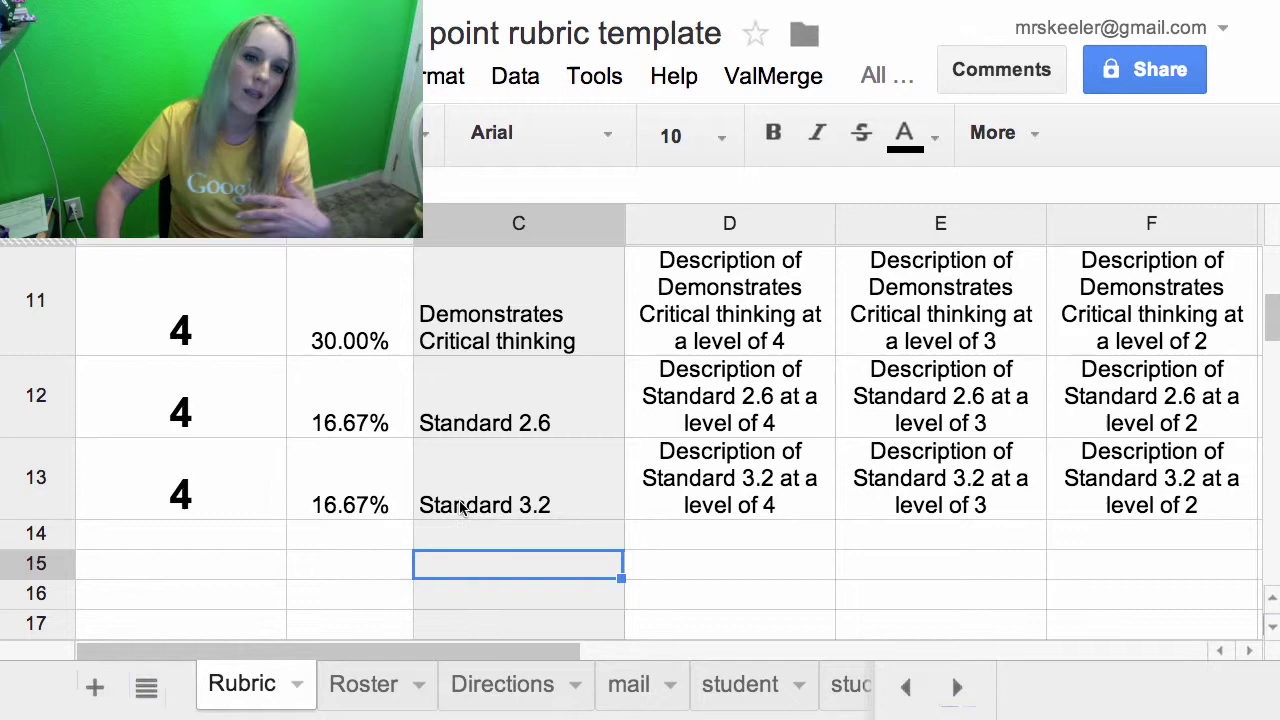
{"action": "scroll", "coordinate": [460, 506], "scroll_direction": "up", "scroll_amount": 3}
{"action": "scroll", "coordinate": [460, 508], "scroll_direction": "up", "scroll_amount": 2}
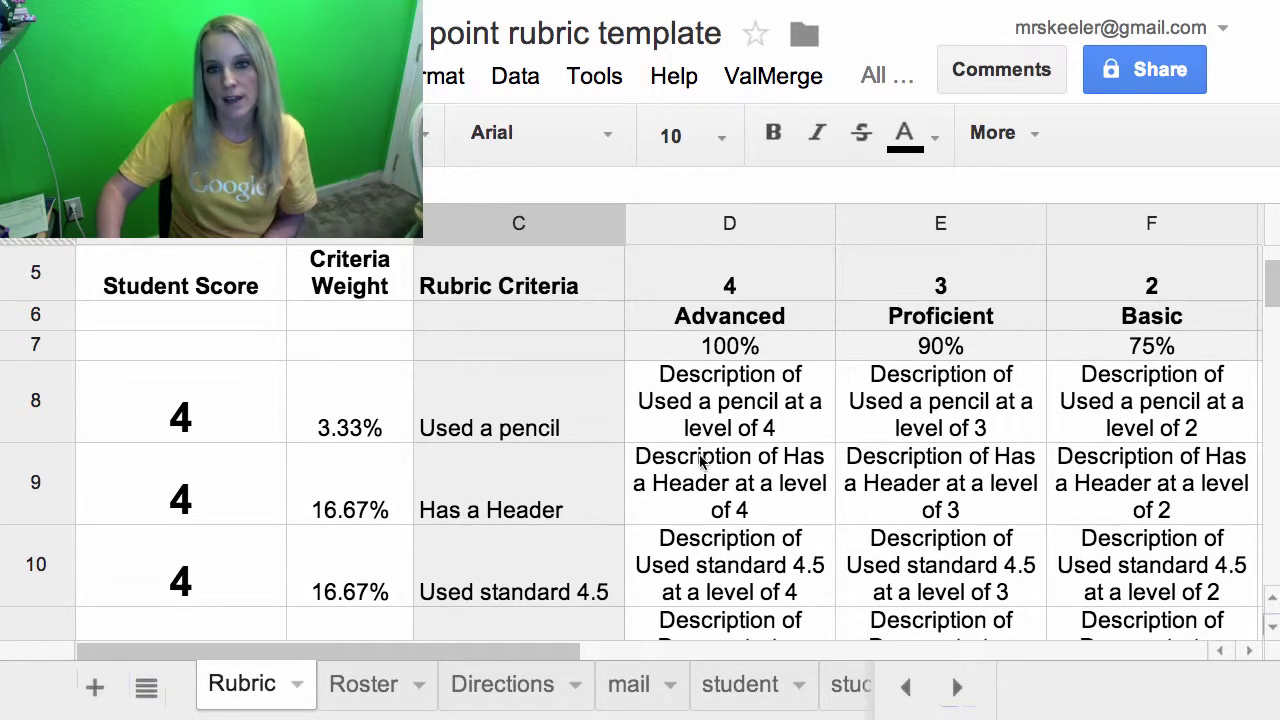
- Inspect the placeholder description formulas for Used a pencil and Has a Header
{"action": "left_click", "coordinate": [704, 397]}
{"action": "left_click", "coordinate": [922, 397]}
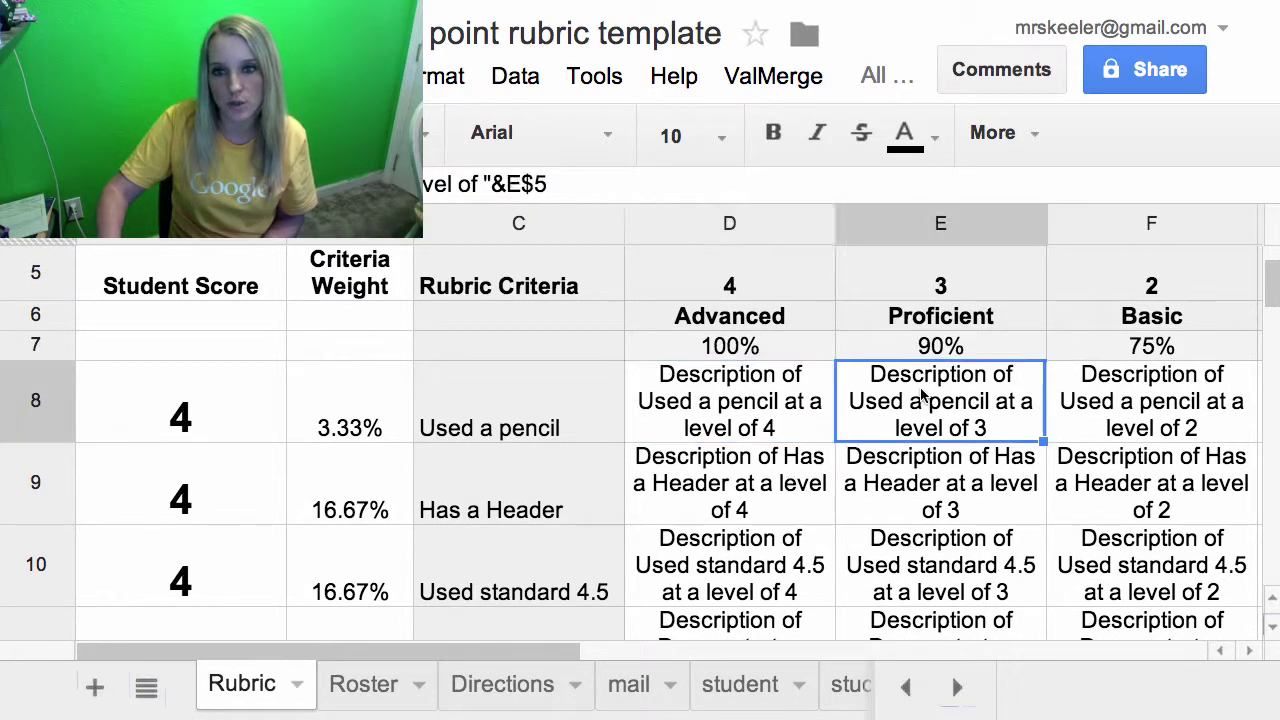
{"action": "left_click", "coordinate": [778, 474]}
{"action": "left_click", "coordinate": [915, 480]}
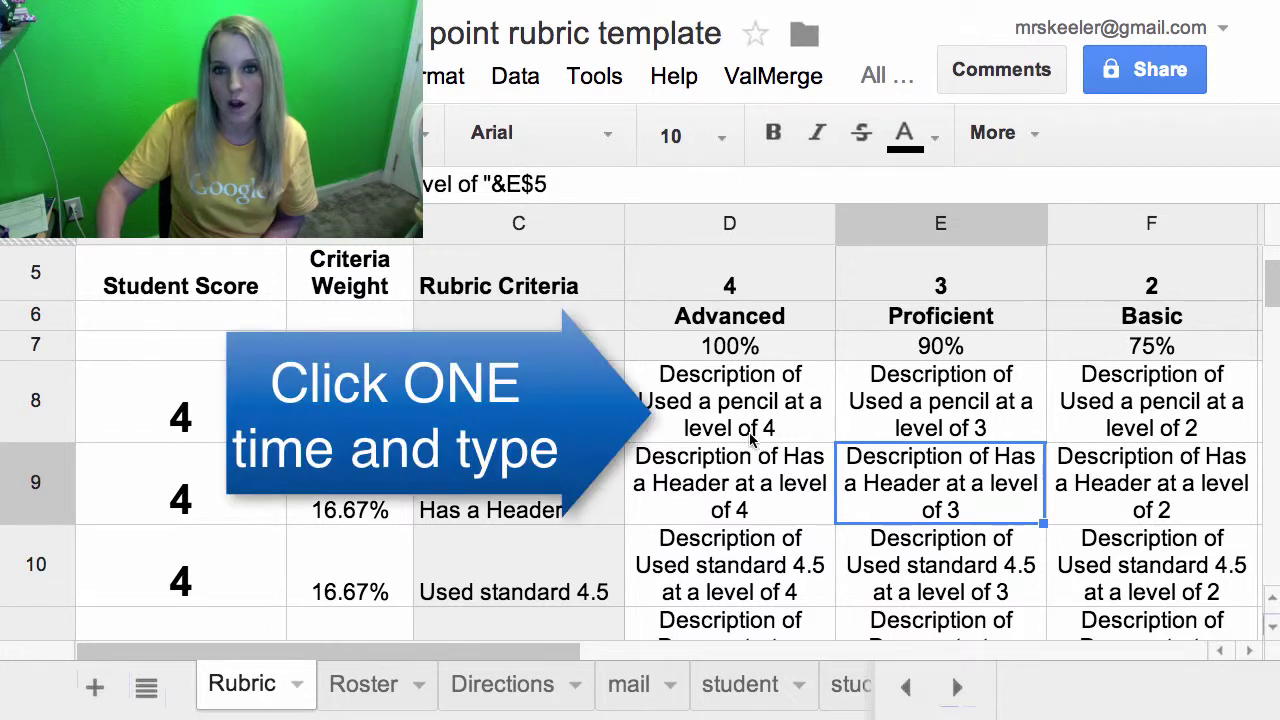
{"action": "left_click", "coordinate": [697, 414]}
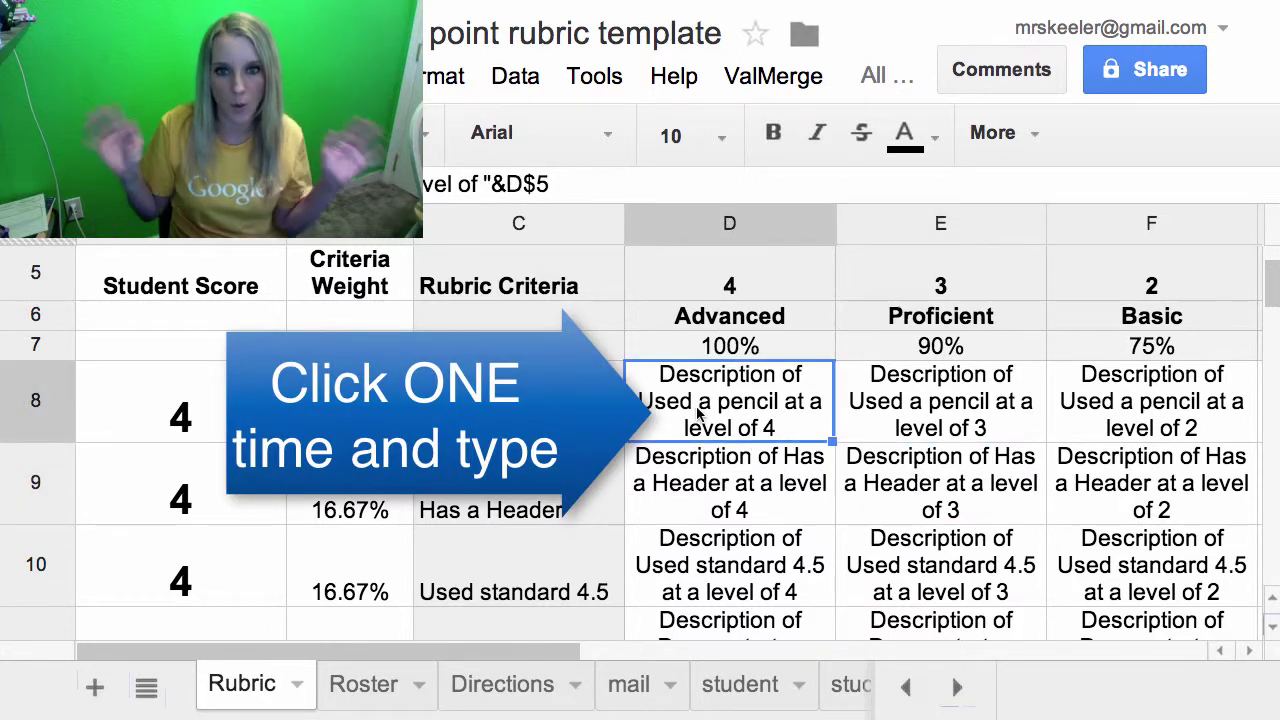
{"action": "double_click", "coordinate": [698, 413]}
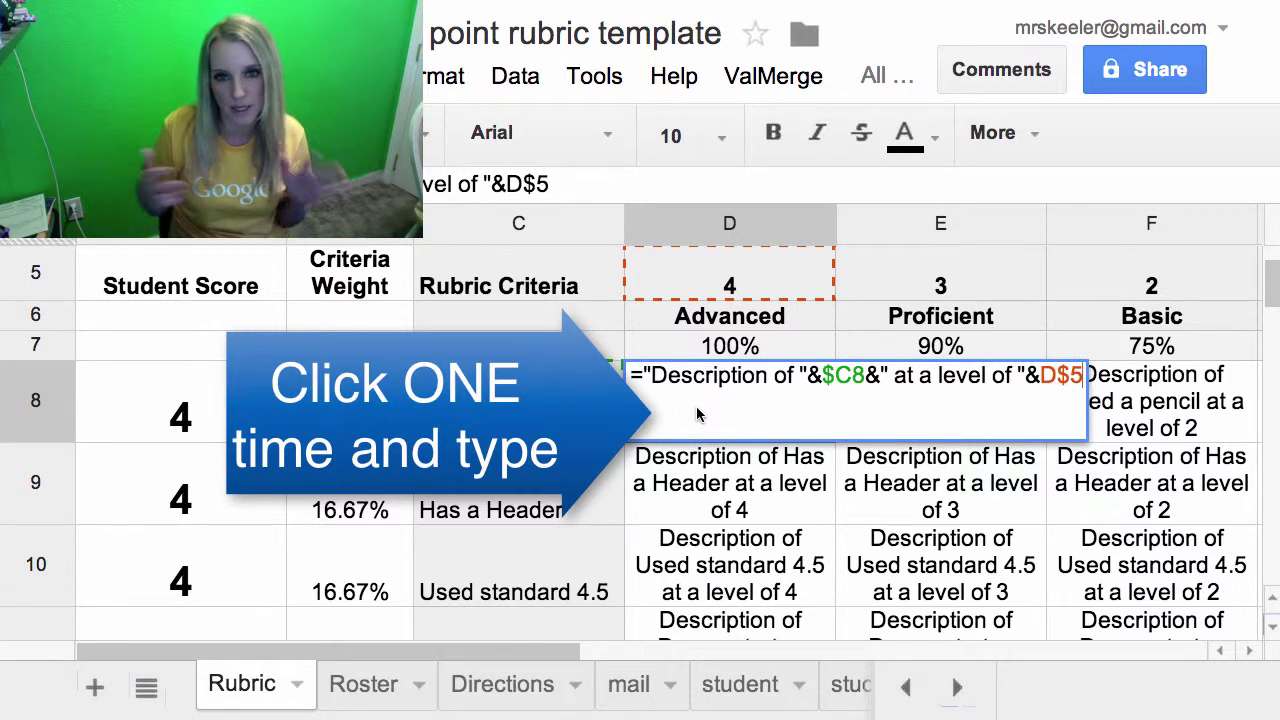
{"action": "key", "text": "Return"}
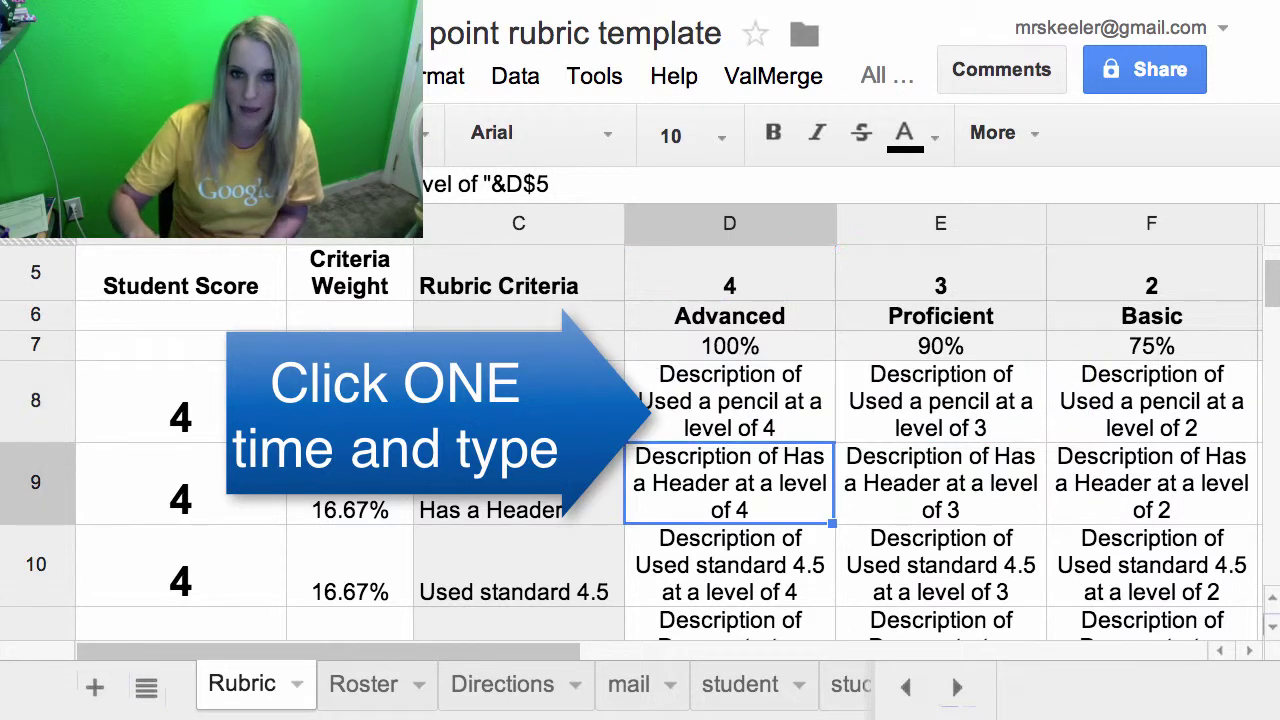
- Write pencil descriptions 'Used a pencil', 'Mostly used a pencil', 'Has pencil near it' and the level-4 header description
{"action": "left_click", "coordinate": [710, 390]}
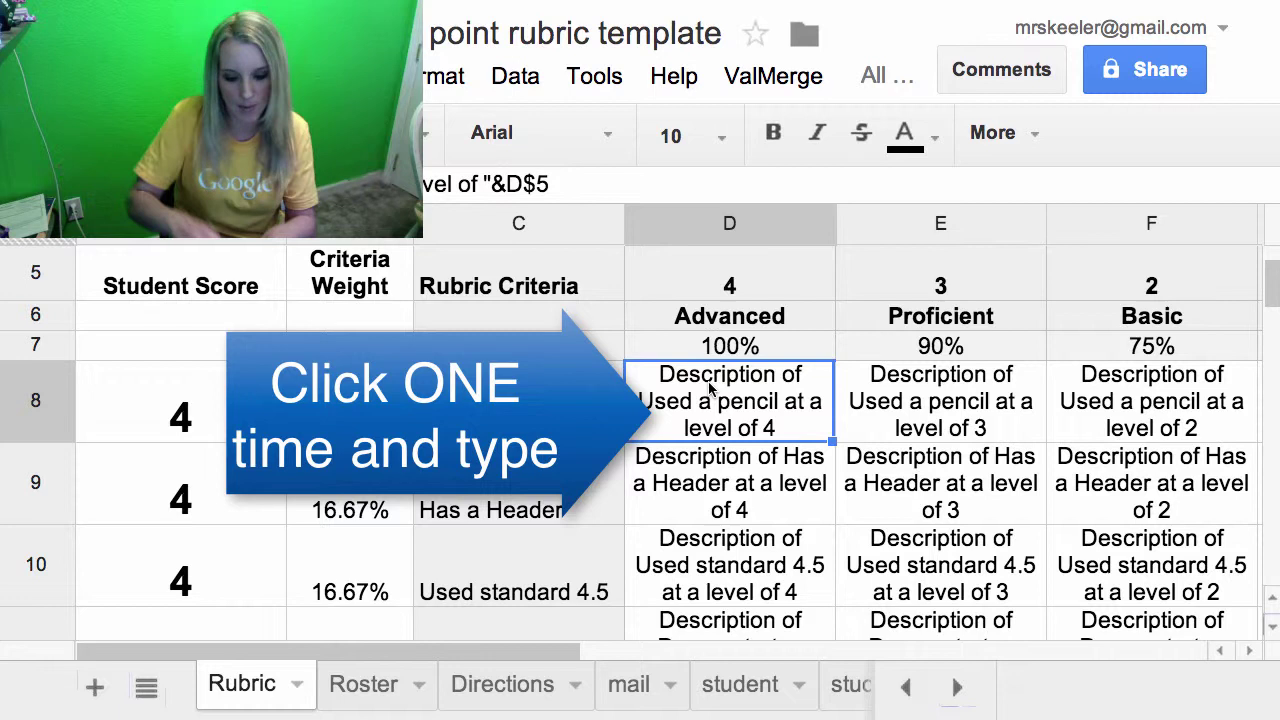
{"action": "type", "text": "Used a pencil"}
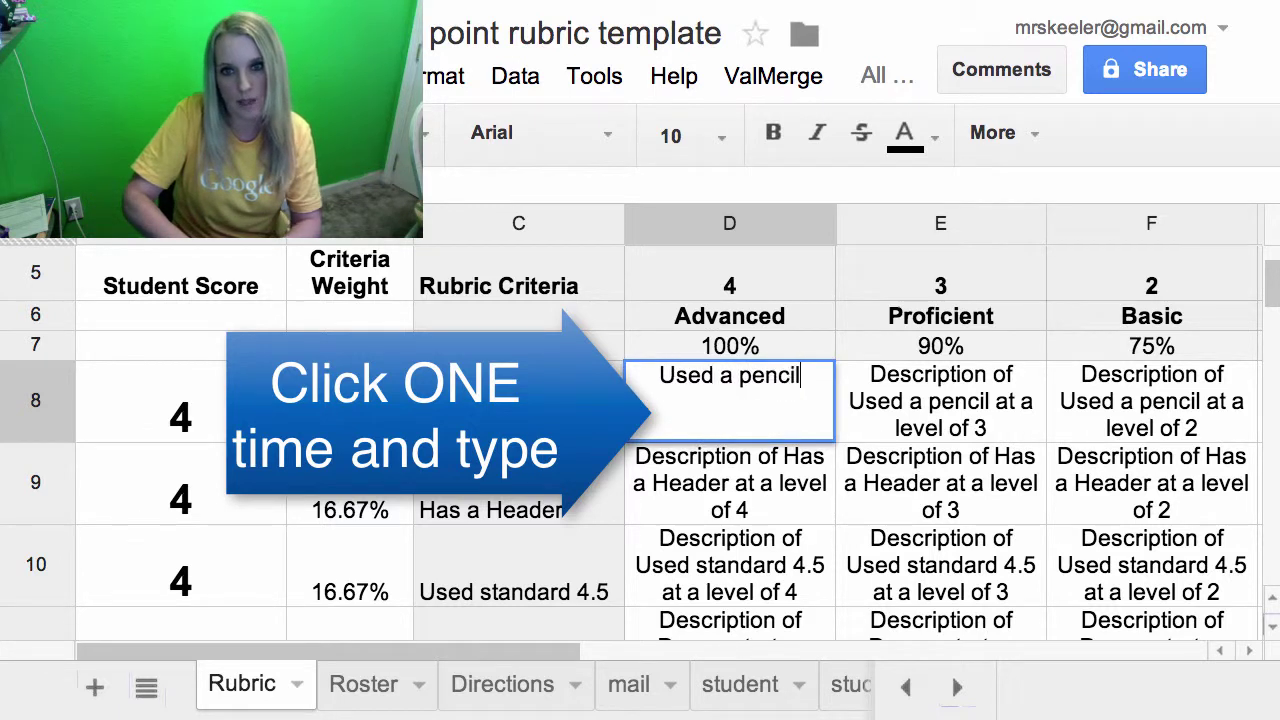
{"action": "key", "text": "Tab"}
{"action": "type", "text": "Mostly used a"}
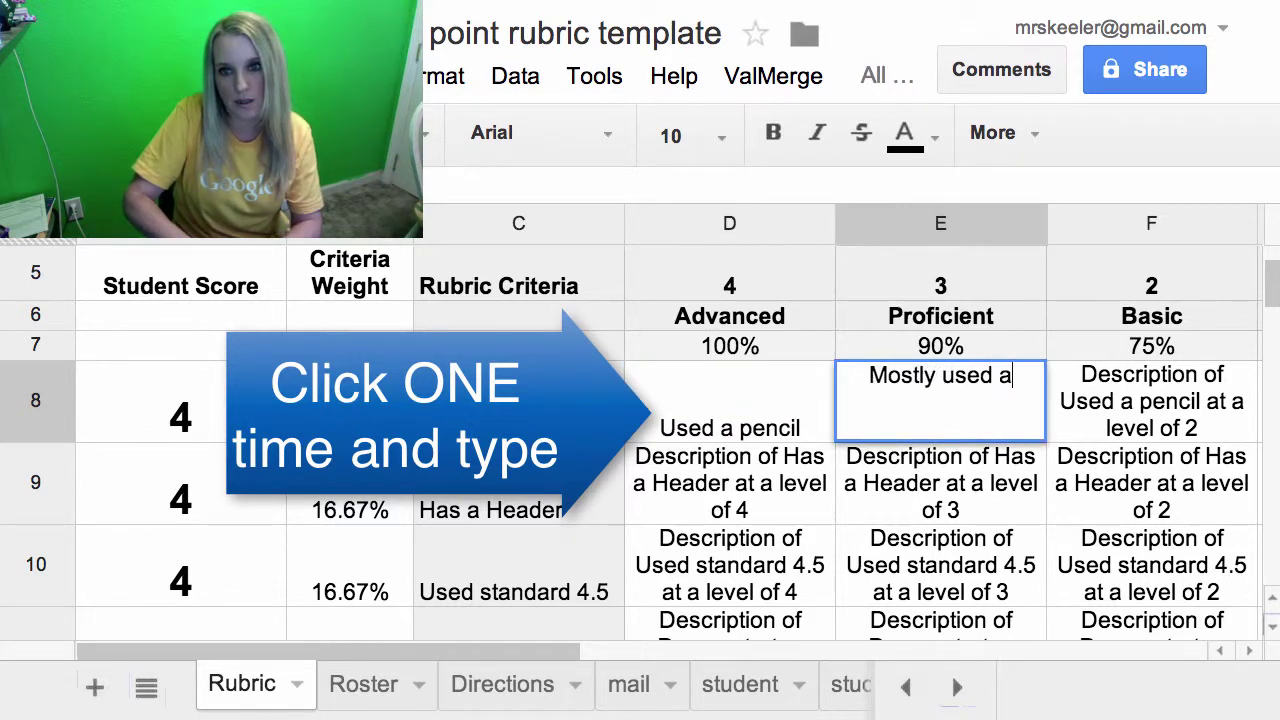
{"action": "type", "text": " pencil"}
{"action": "key", "text": "Tab"}
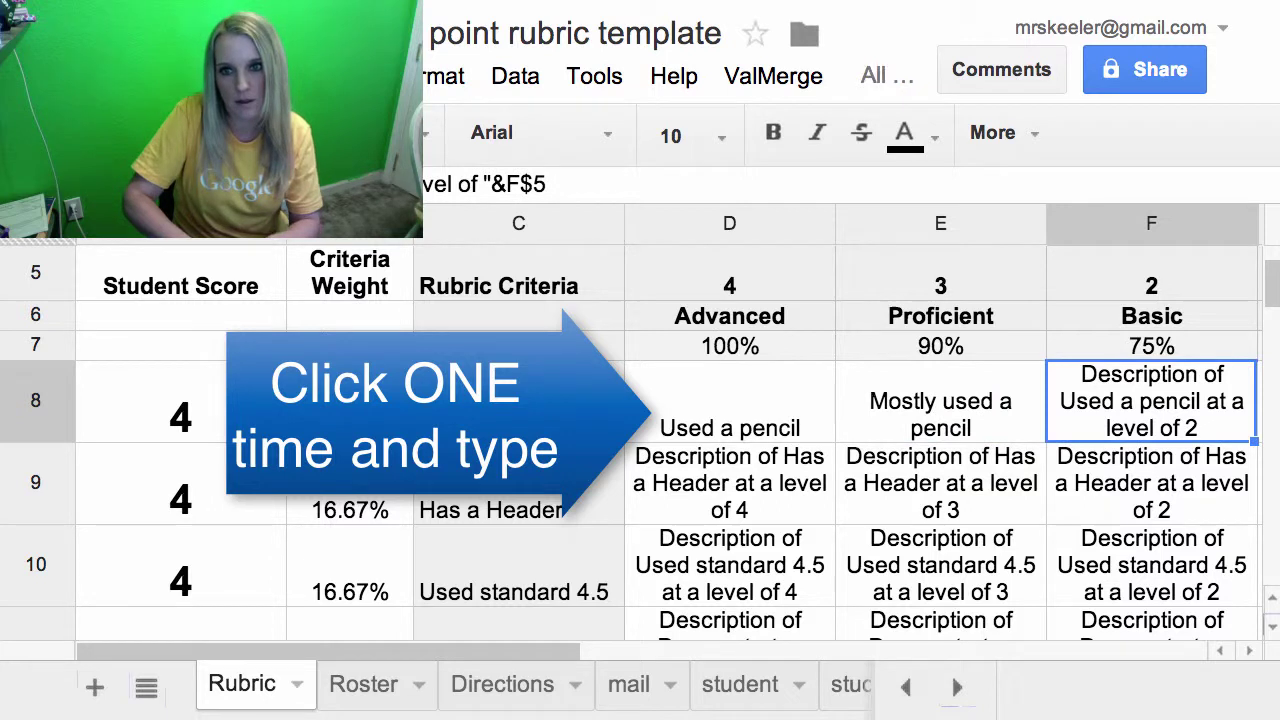
{"action": "type", "text": "Has pencil near it"}
{"action": "key", "text": "Return"}
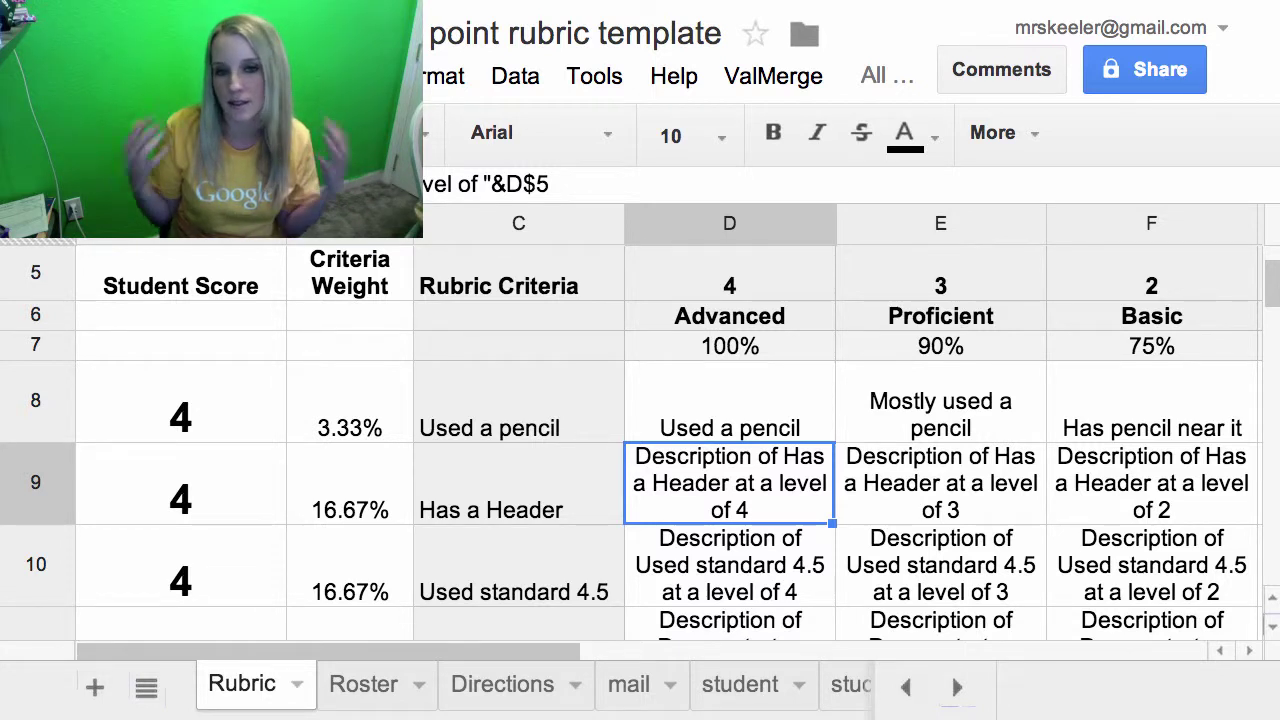
{"action": "type", "text": "Header is "}
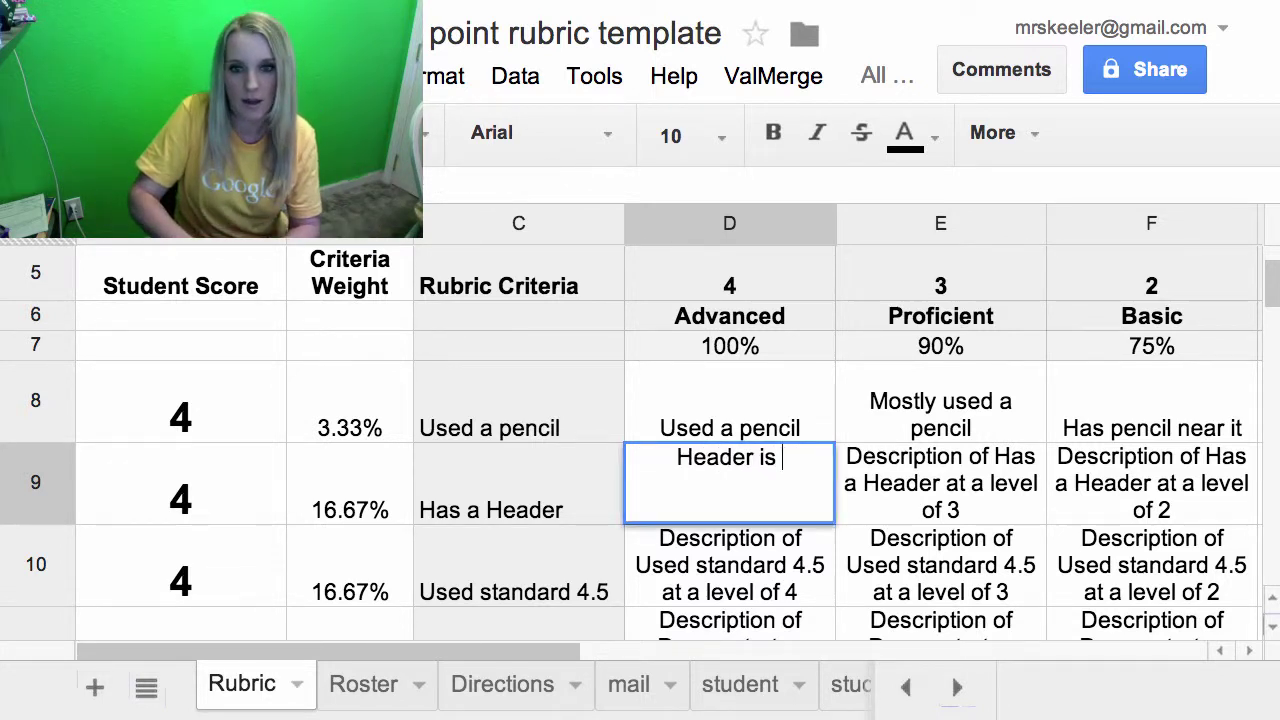
{"action": "type", "text": "in the upper right"}
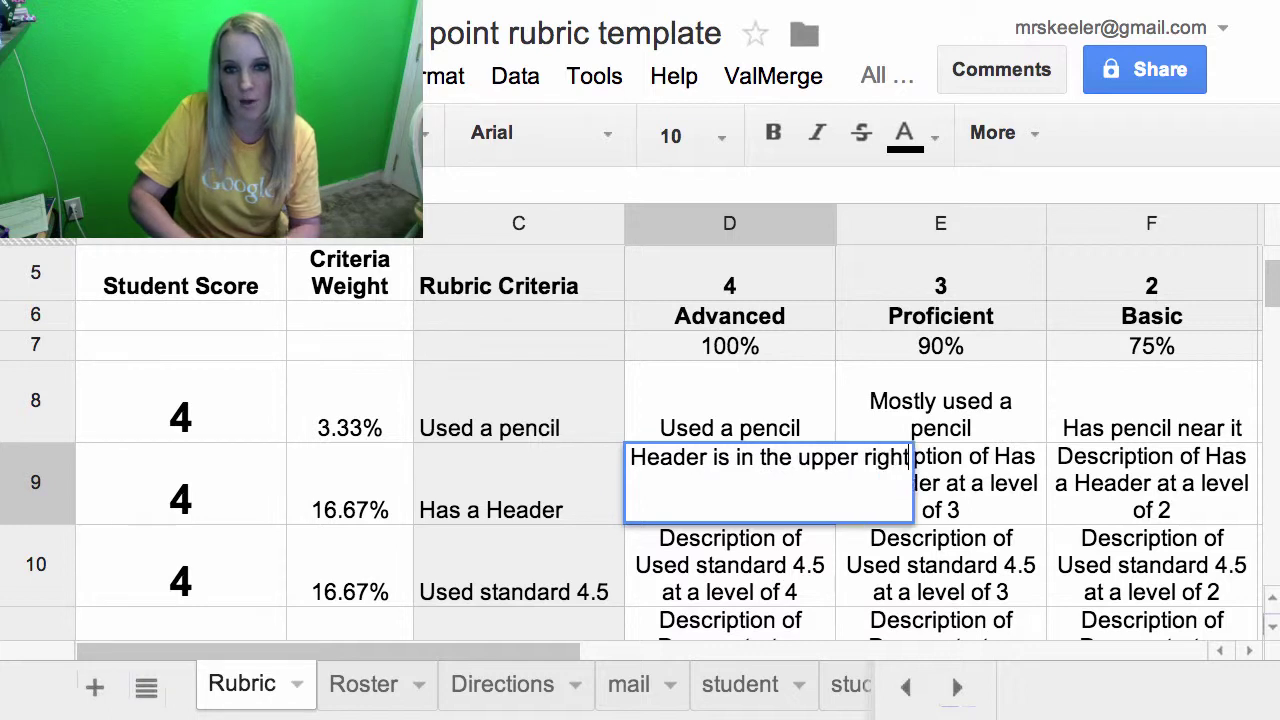
{"action": "type", "text": " hand corner"}
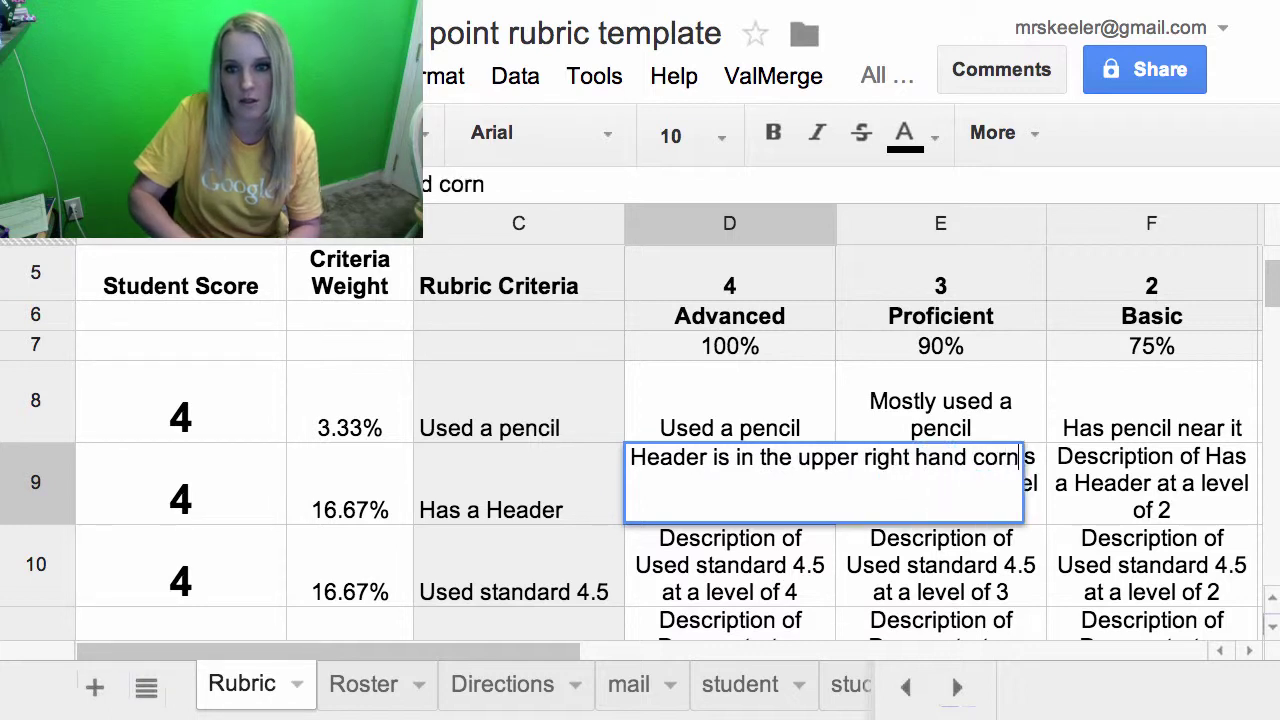
{"action": "key", "text": "Return"}
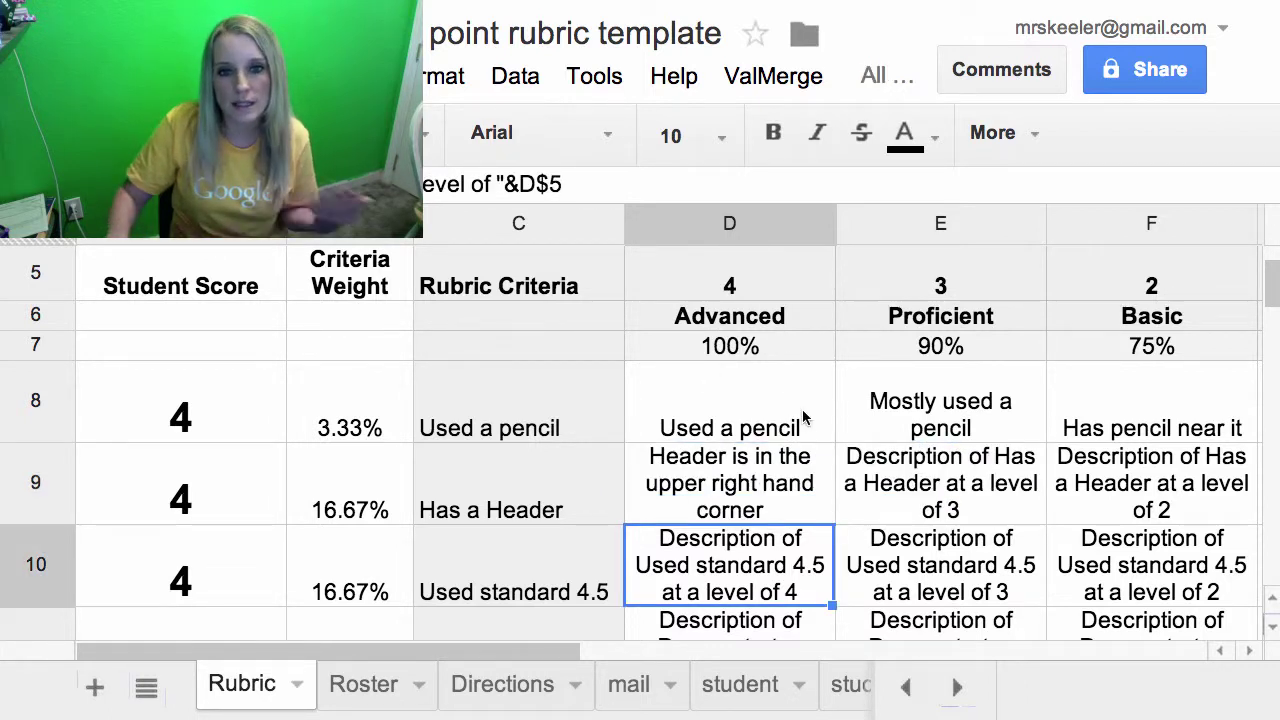
- On the Roster sheet, enter three students' full names in B3 through B5
{"action": "scroll", "coordinate": [803, 417], "scroll_direction": "right", "scroll_amount": 5}
{"action": "scroll", "coordinate": [803, 417], "scroll_direction": "up", "scroll_amount": 1}
{"action": "scroll", "coordinate": [803, 417], "scroll_direction": "left", "scroll_amount": 4}
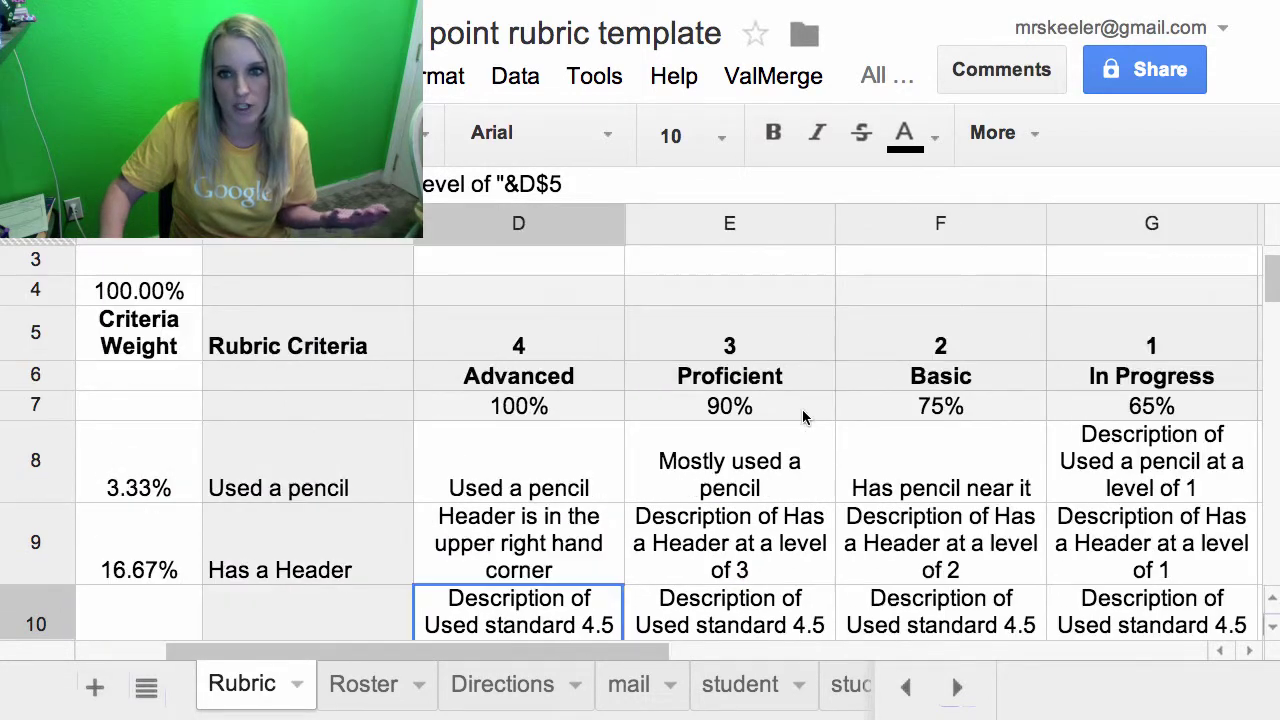
{"action": "scroll", "coordinate": [803, 417], "scroll_direction": "left", "scroll_amount": 1}
{"action": "scroll", "coordinate": [803, 417], "scroll_direction": "up", "scroll_amount": 3}
{"action": "scroll", "coordinate": [803, 417], "scroll_direction": "down", "scroll_amount": 2}
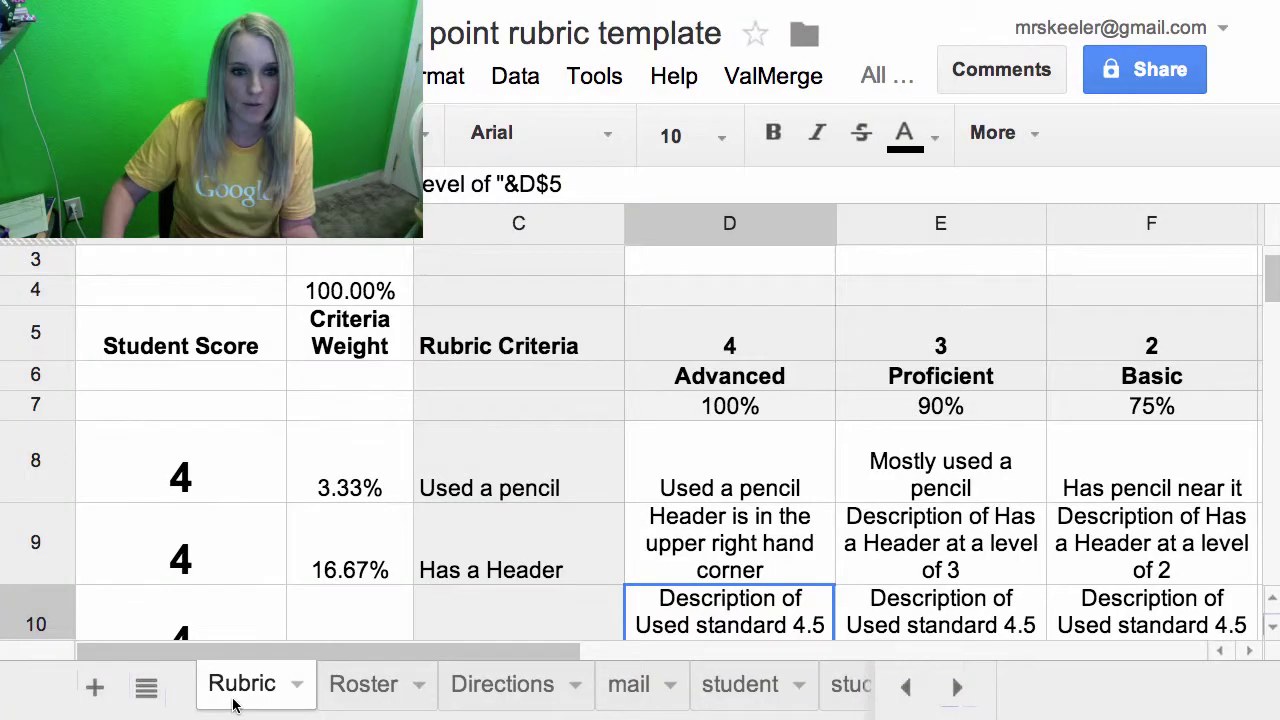
{"action": "left_click", "coordinate": [338, 686]}
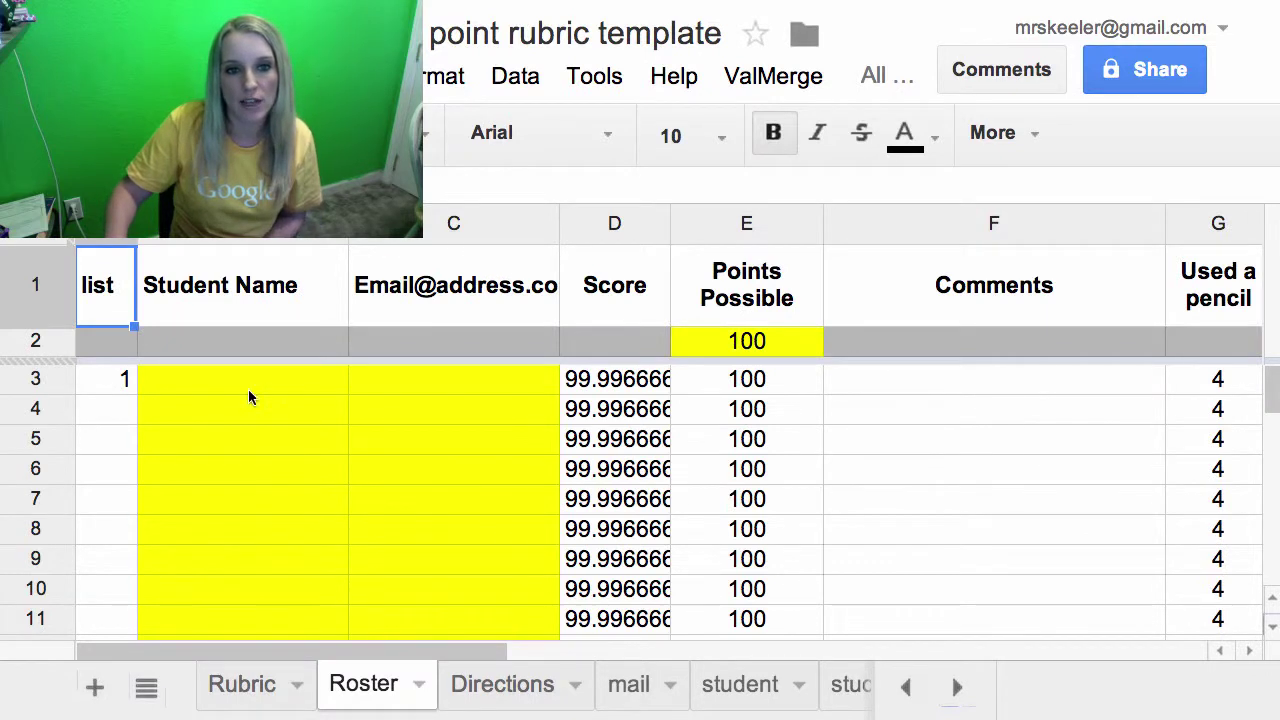
{"action": "left_click", "coordinate": [250, 395]}
{"action": "type", "text": "Alice Keeler"}
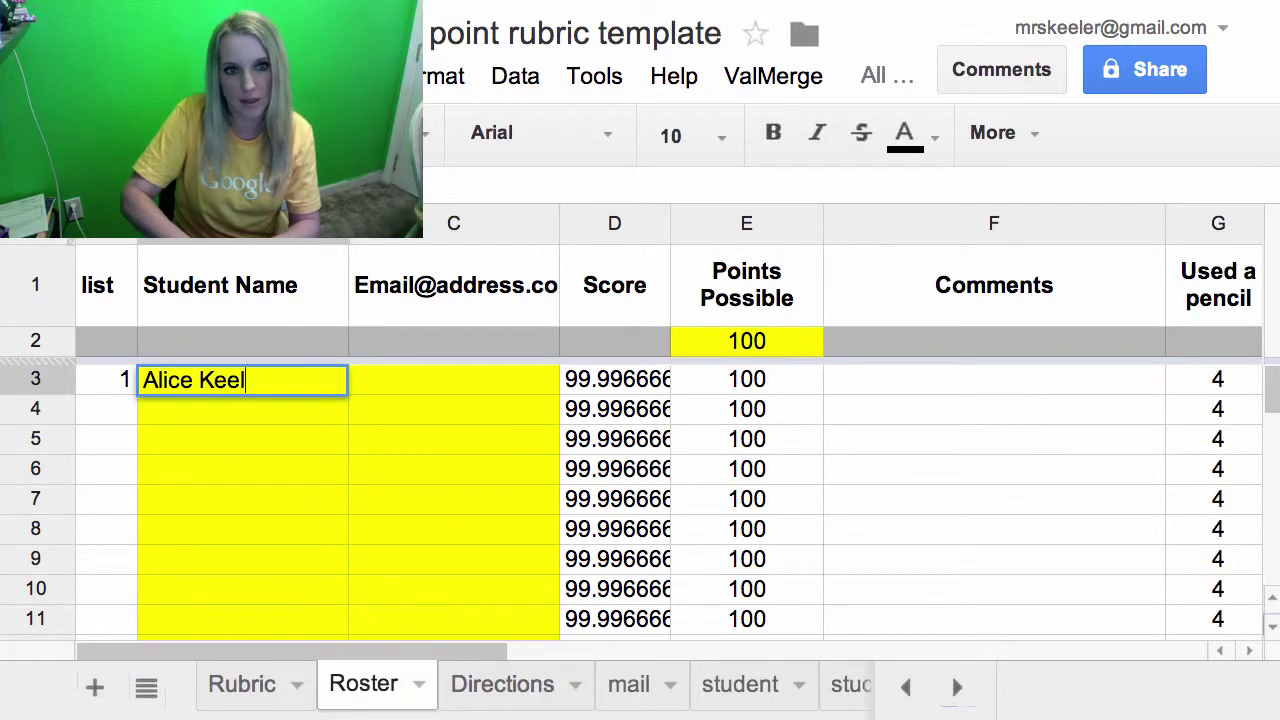
{"action": "key", "text": "Return"}
{"action": "type", "text": "Nancy Klepac"}
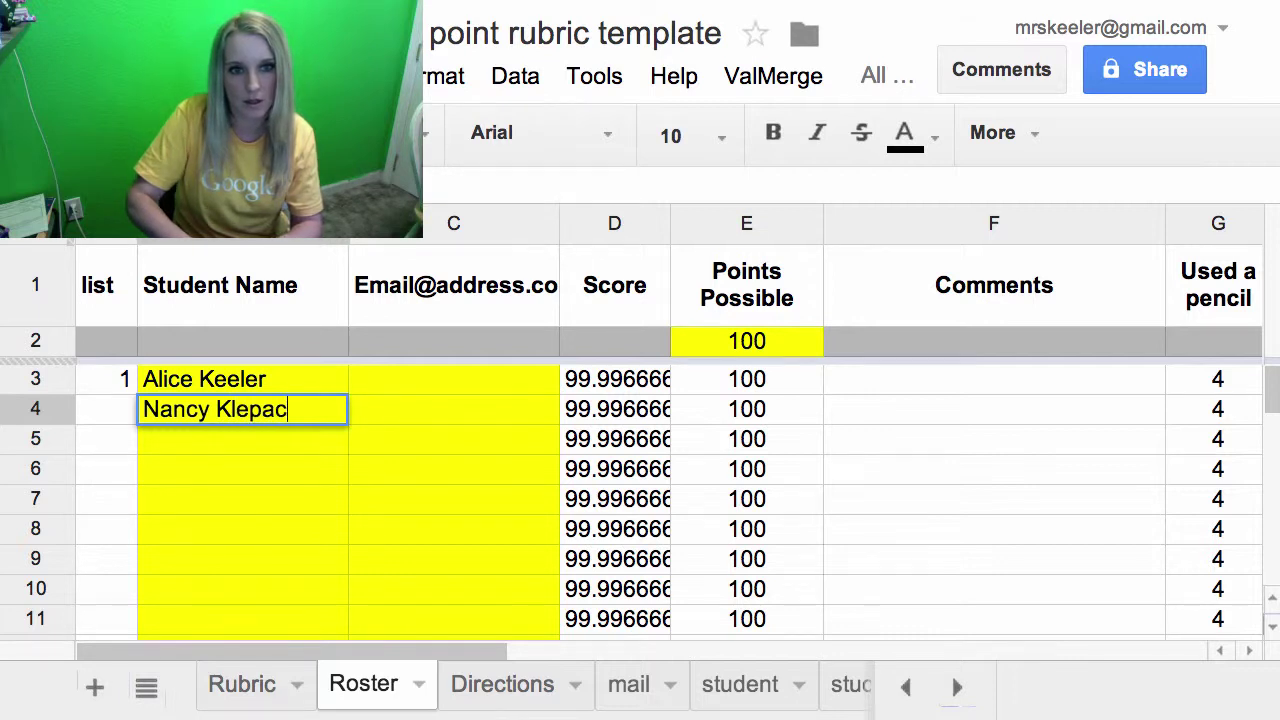
{"action": "key", "text": "Return"}
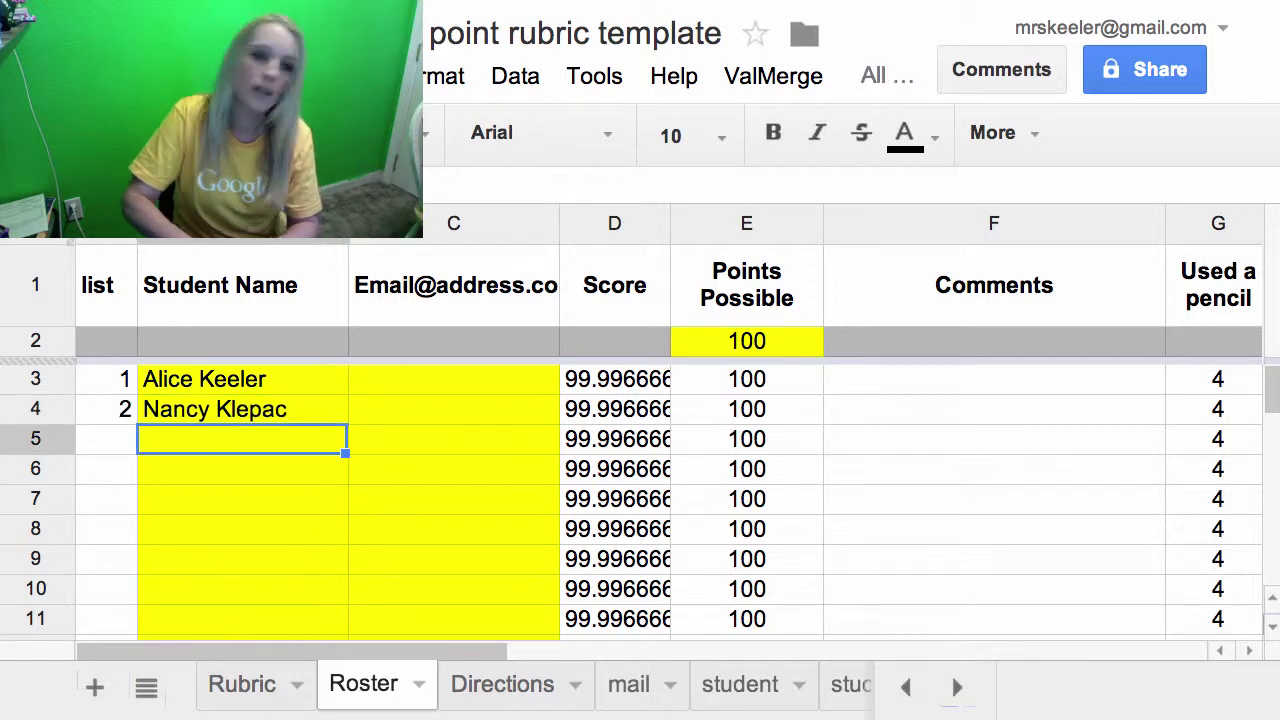
{"action": "type", "text": "Joe Cou"}
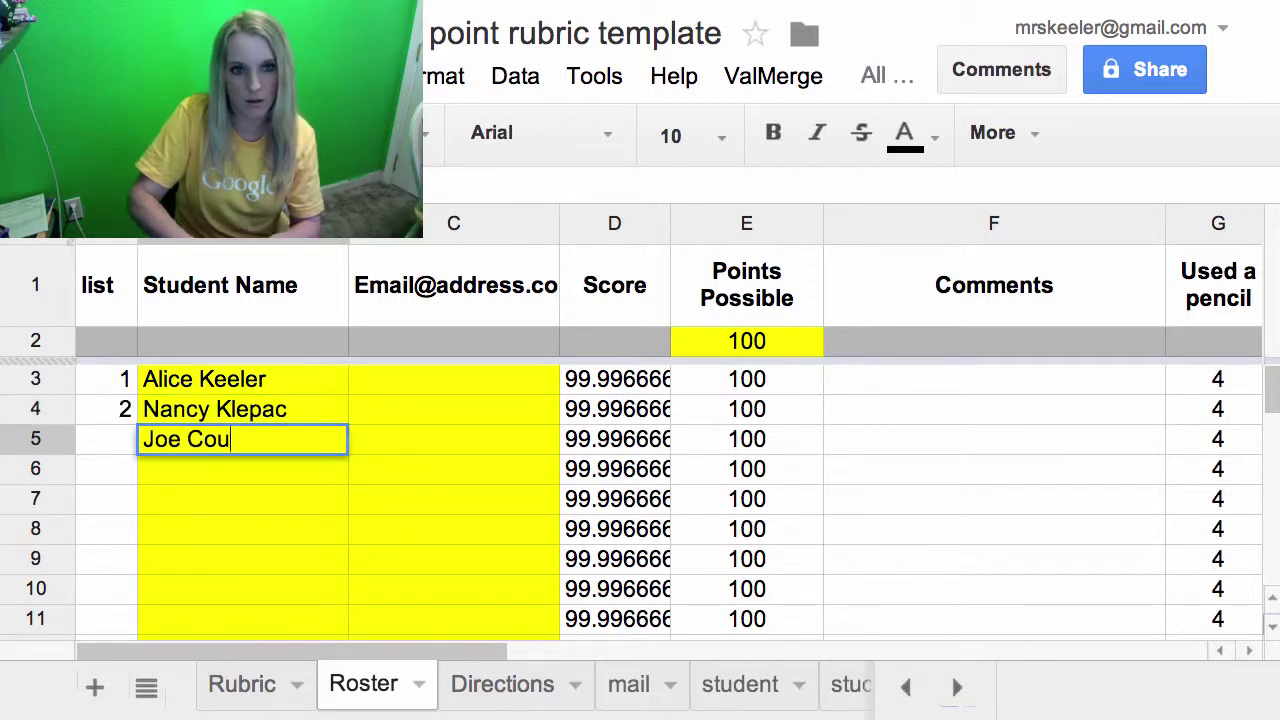
{"action": "type", "text": "gar"}
{"action": "key", "text": "Return"}
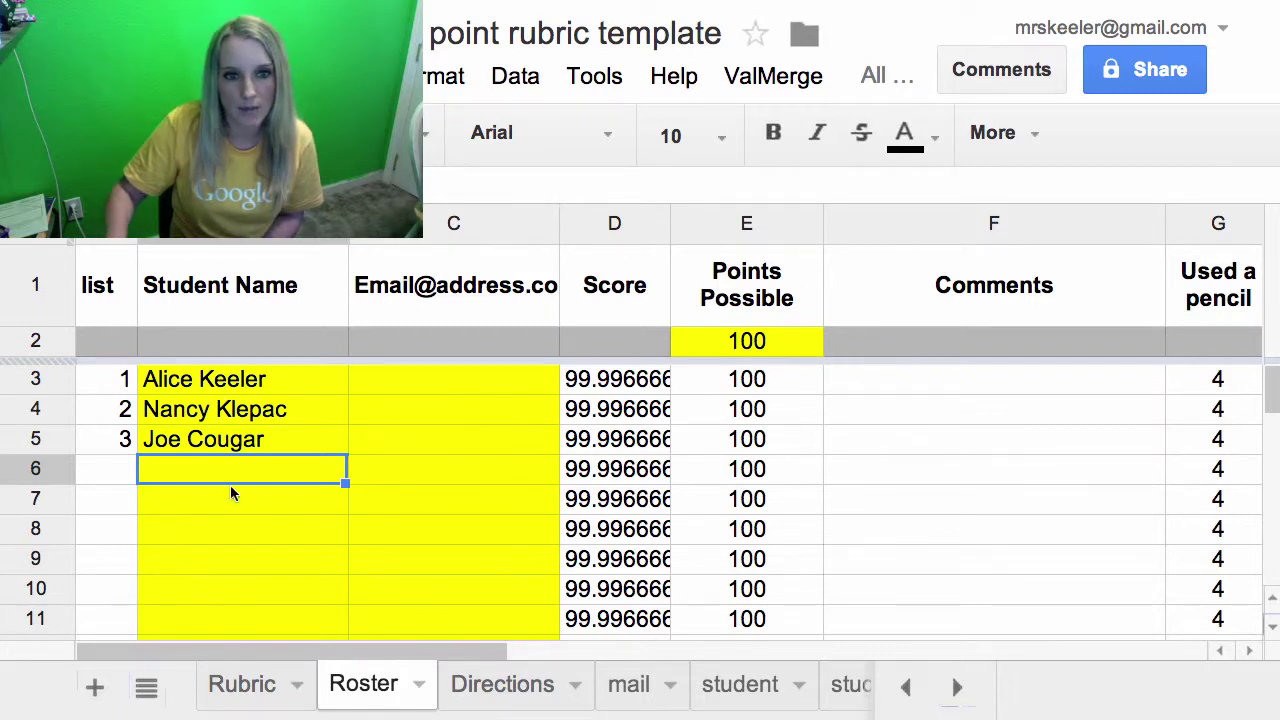
- Browse the Directions, mail, student and student 2 tabs, ending on student 3
{"action": "left_click", "coordinate": [516, 690]}
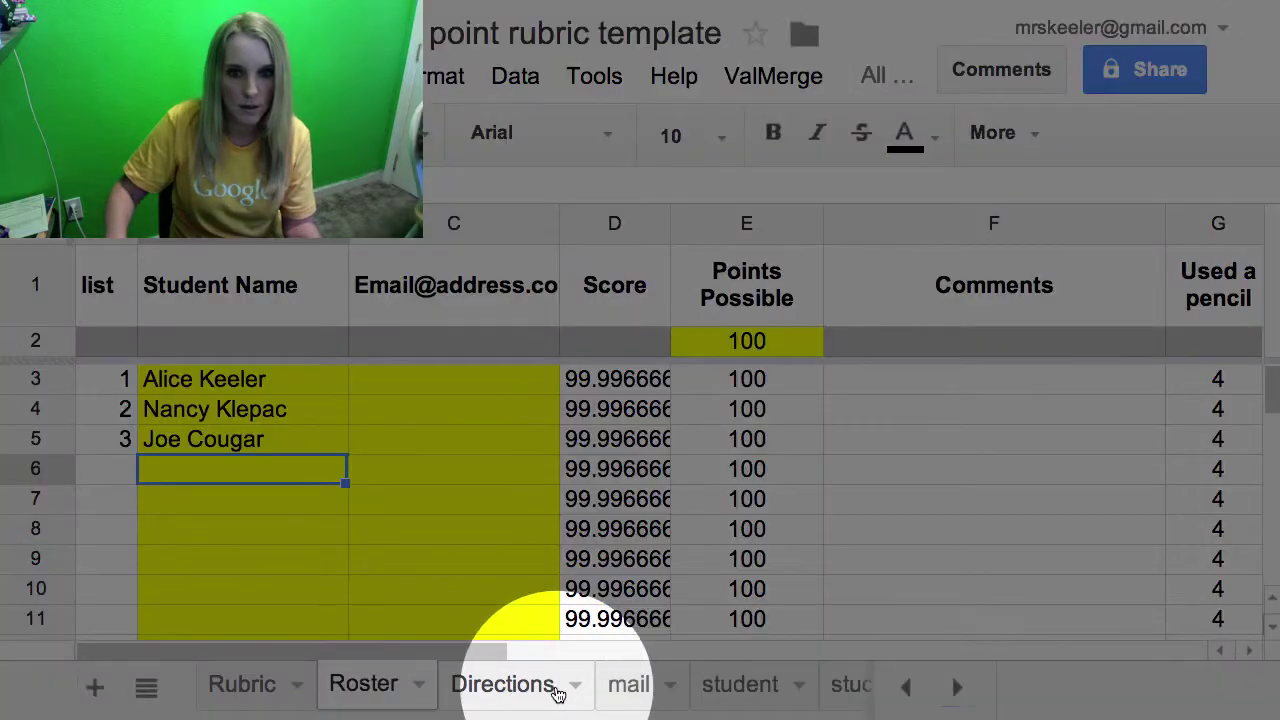
{"action": "left_click", "coordinate": [627, 687]}
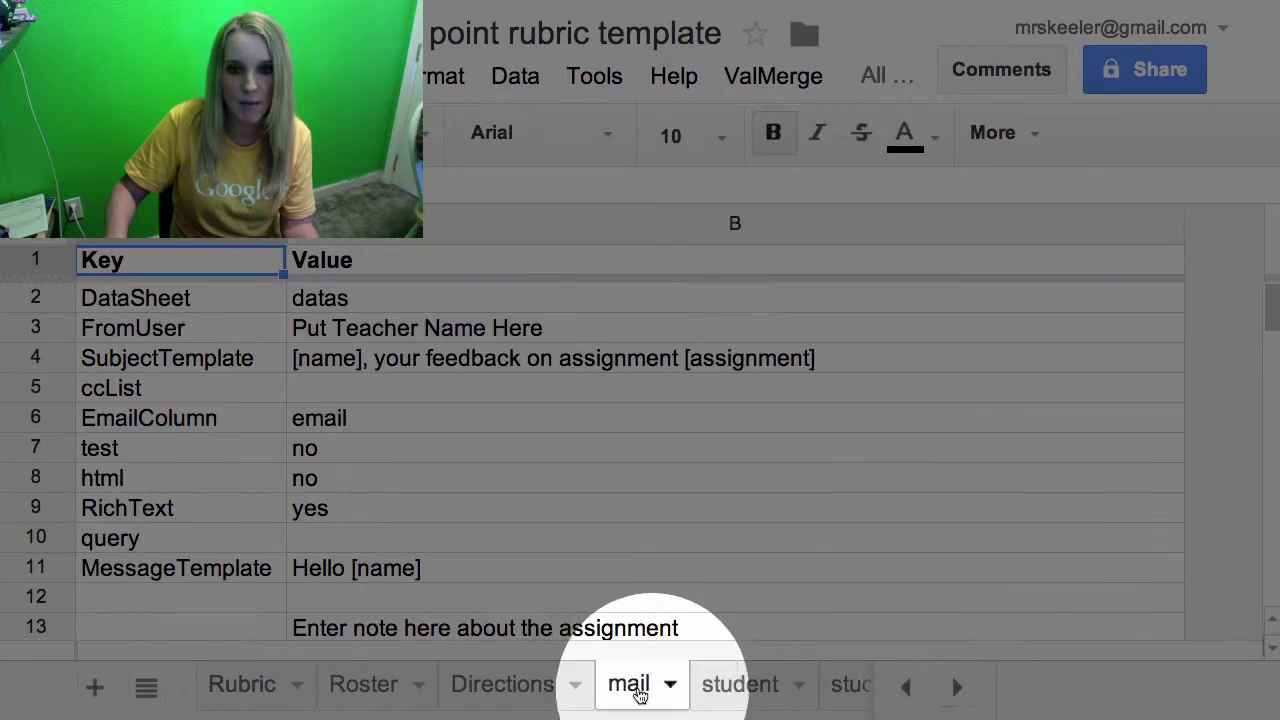
{"action": "left_click", "coordinate": [763, 695]}
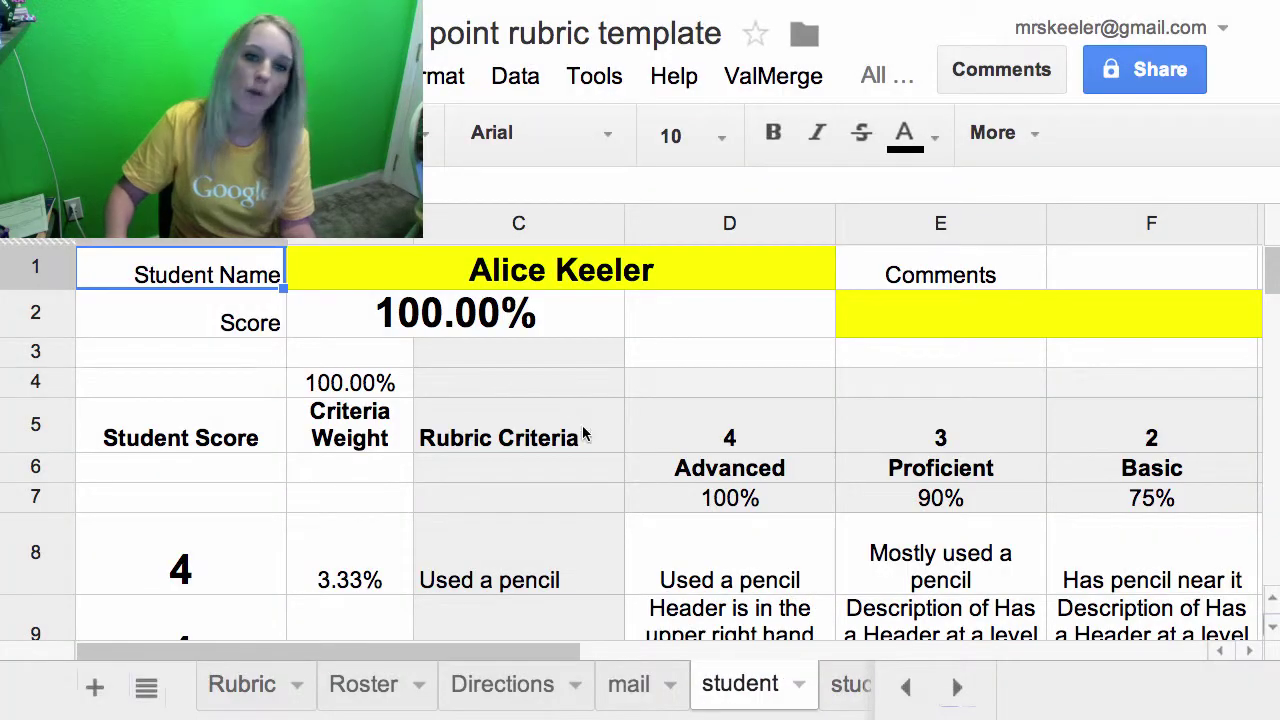
{"action": "left_click", "coordinate": [547, 281]}
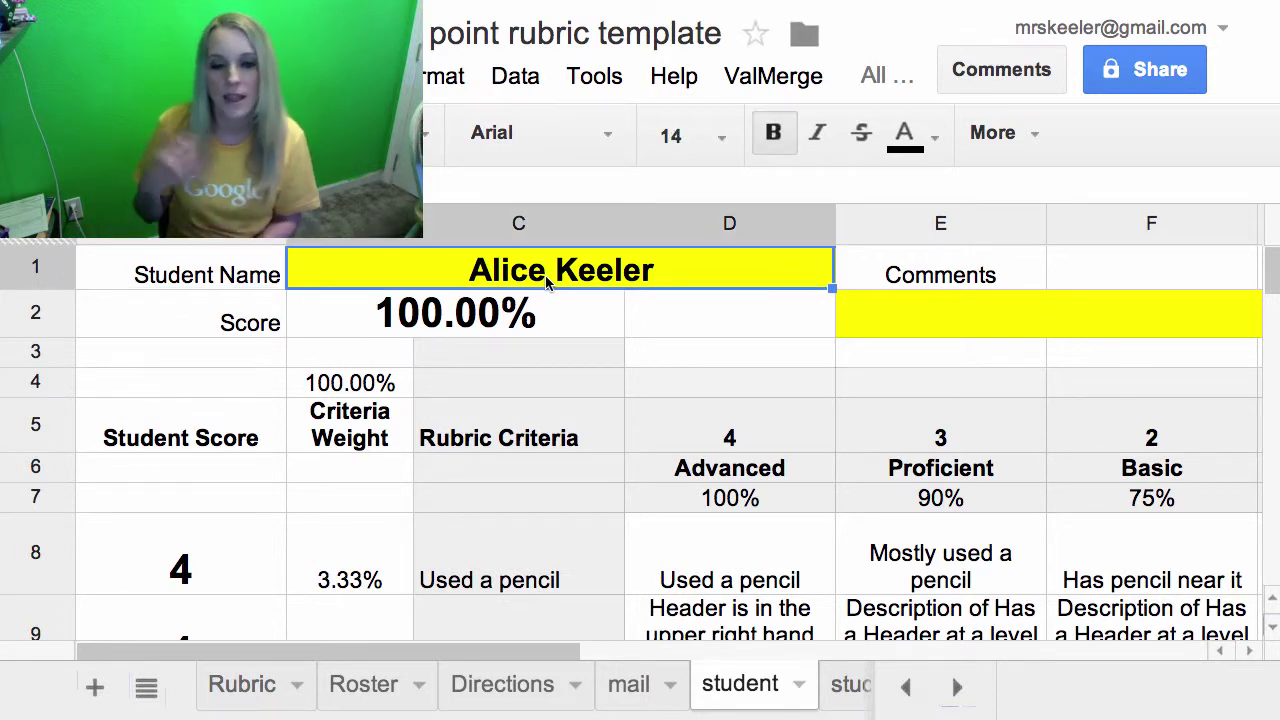
{"action": "left_click", "coordinate": [846, 688]}
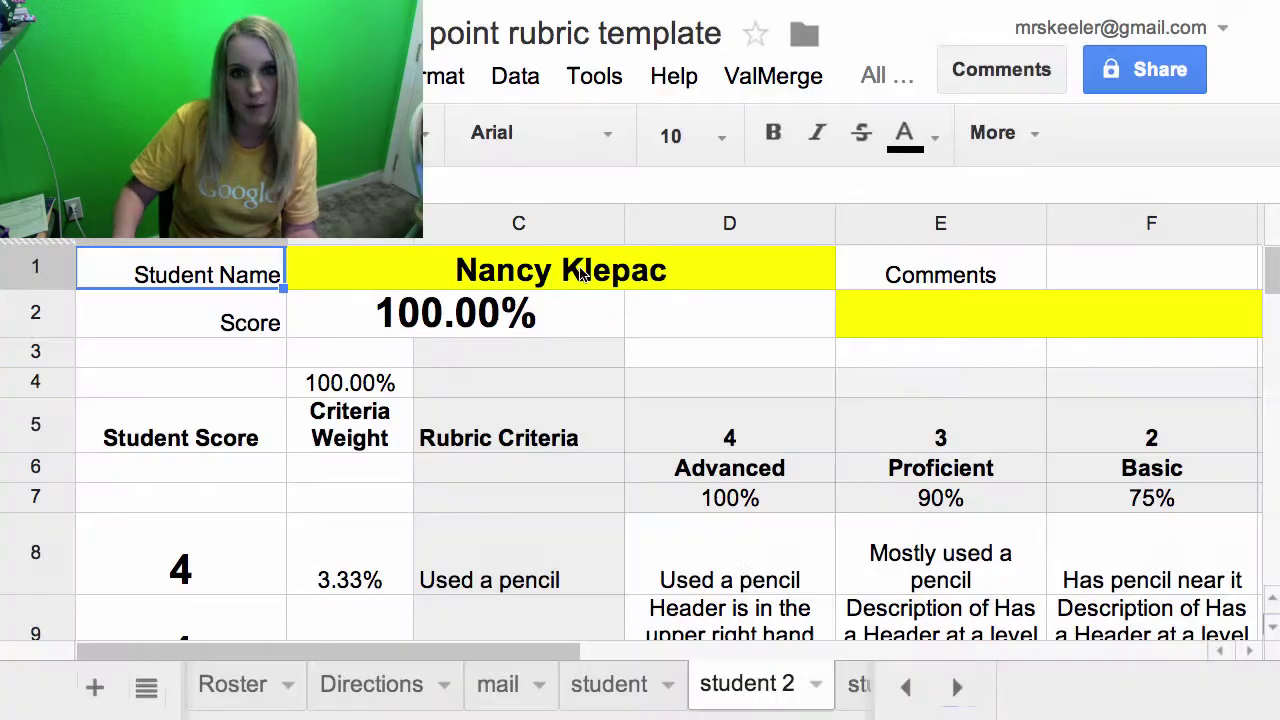
{"action": "left_click", "coordinate": [851, 688]}
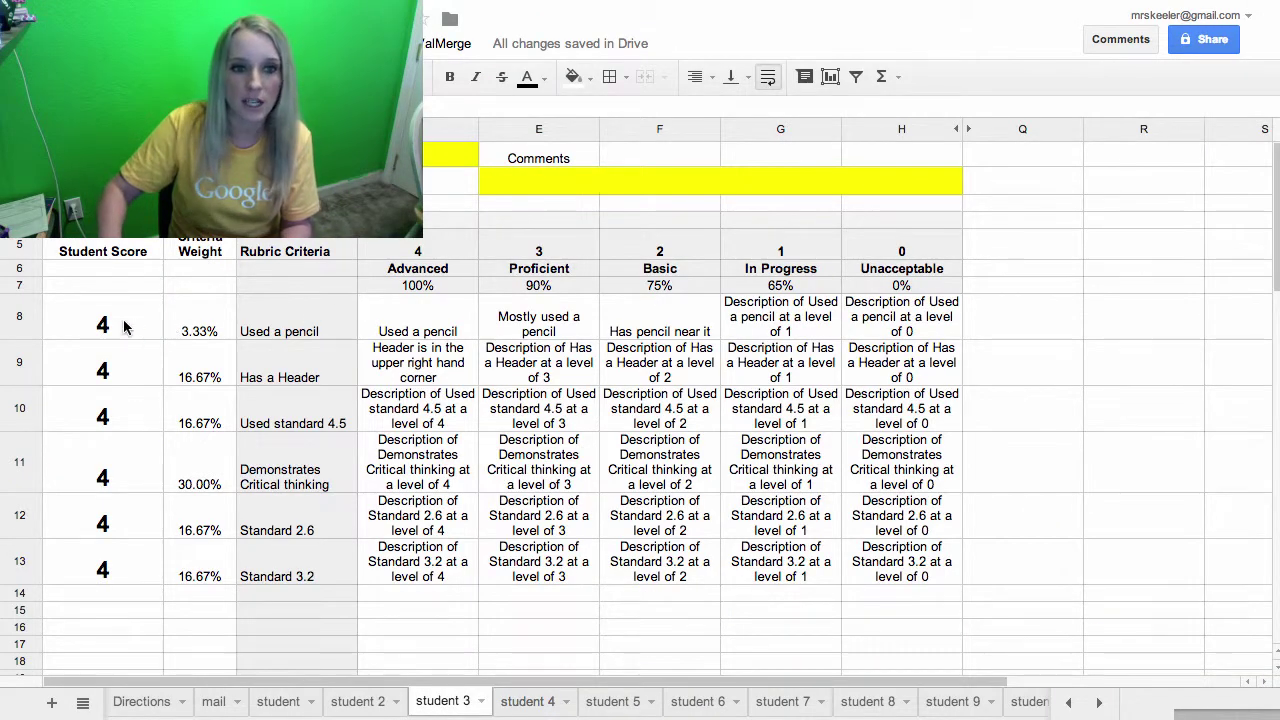
- Score student 3: pencil 3, header 1, standard 4.5 0, keeping the rest at 4
{"action": "left_click", "coordinate": [125, 325]}
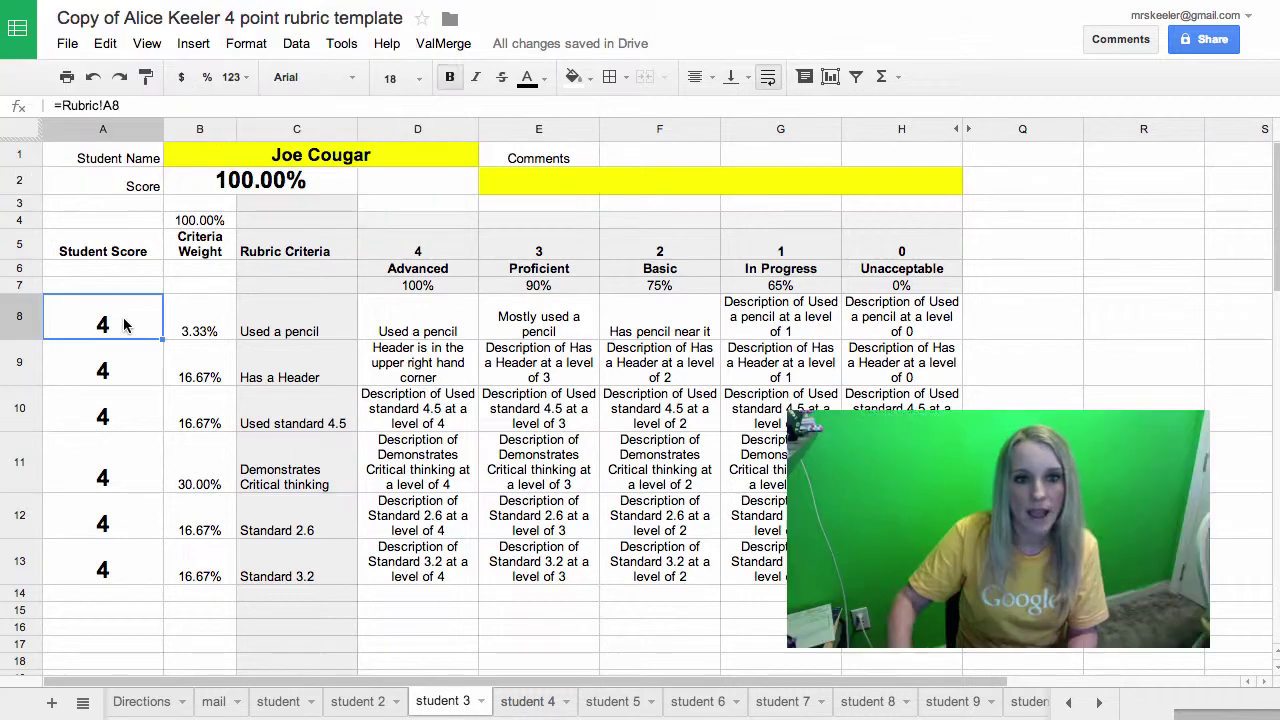
{"action": "type", "text": "3"}
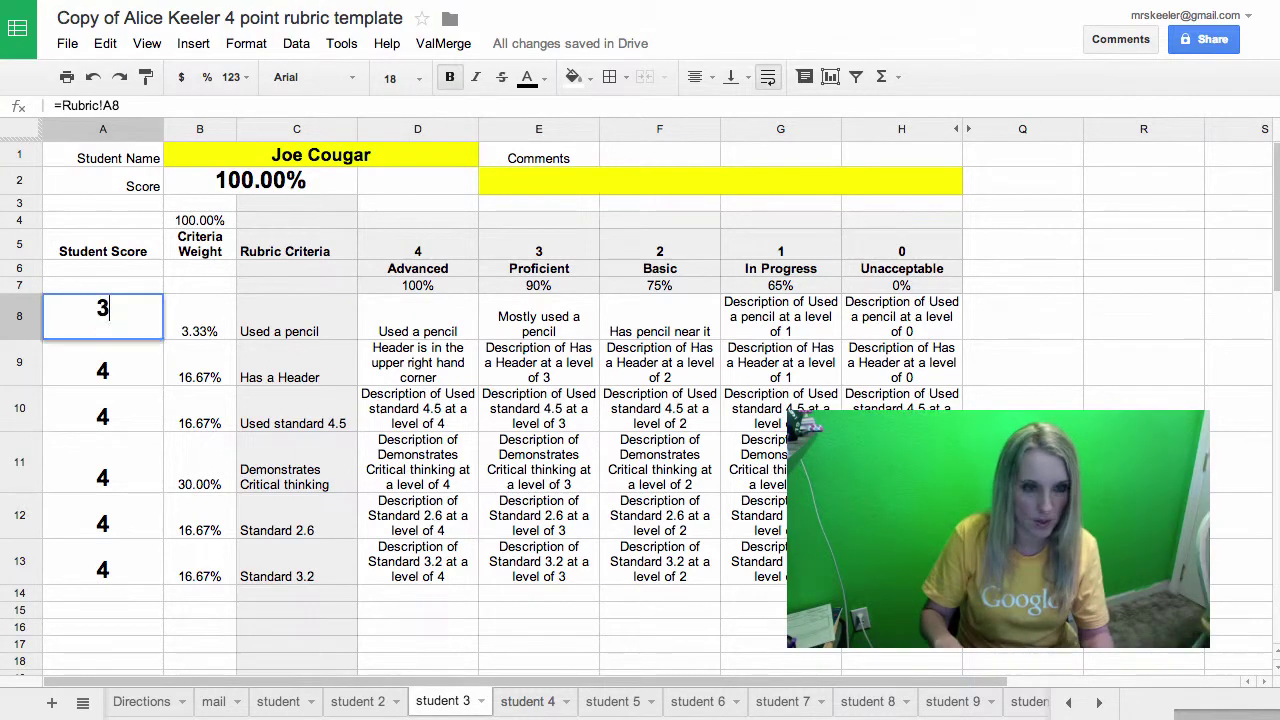
{"action": "key", "text": "Return"}
{"action": "type", "text": "1"}
{"action": "key", "text": "Return"}
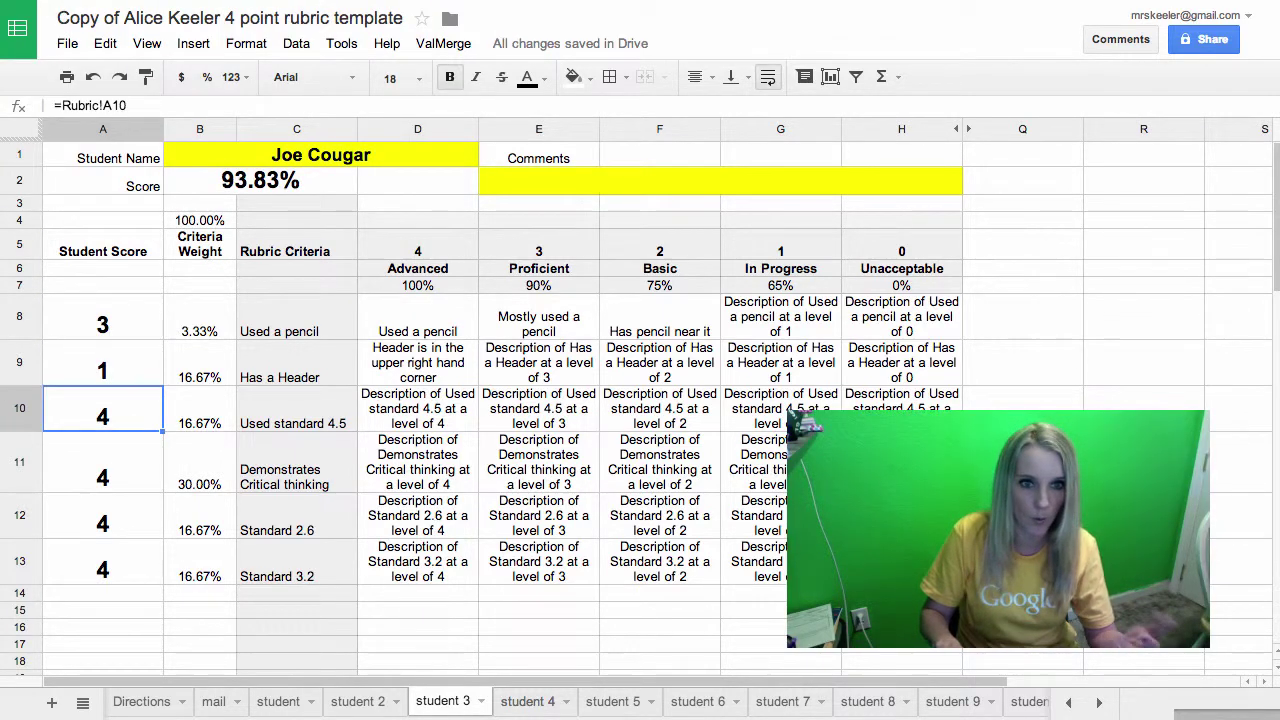
{"action": "type", "text": "0"}
{"action": "key", "text": "Return"}
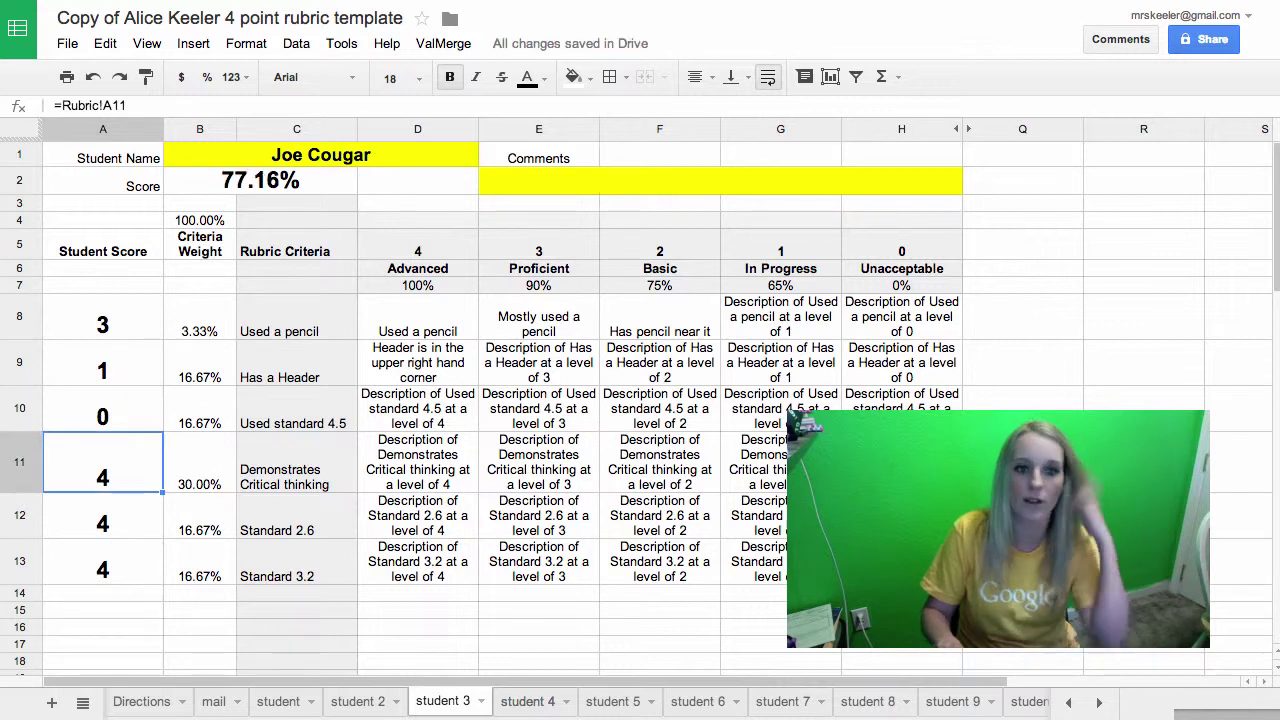
{"action": "left_click", "coordinate": [102, 515]}
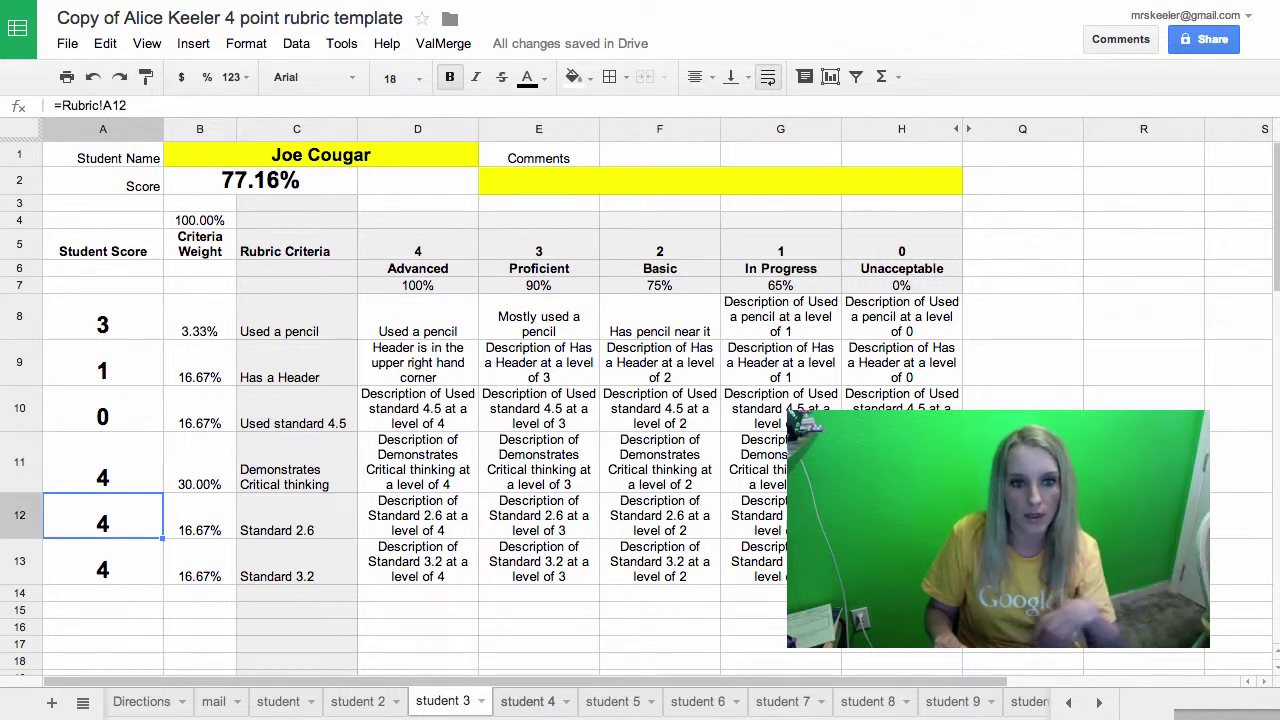
{"action": "left_click", "coordinate": [102, 562]}
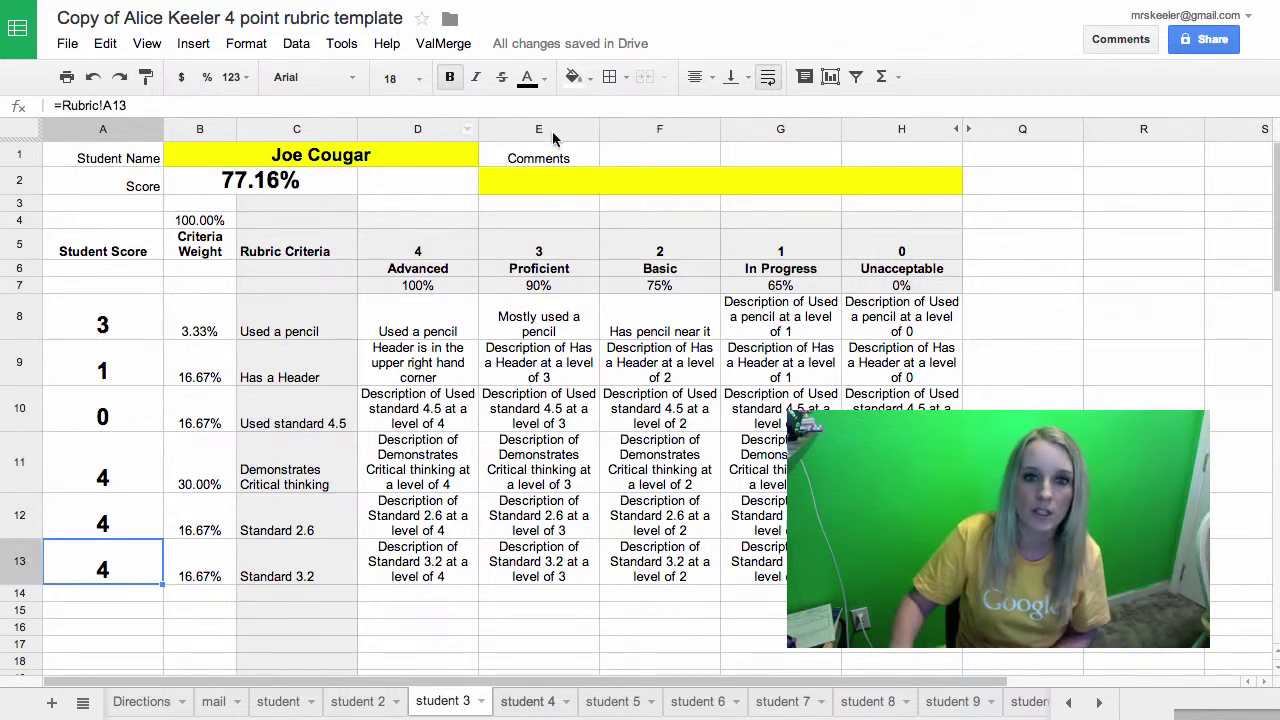
- Comment 'It is important that the header is located in the upper right hand corner.'
{"action": "left_click", "coordinate": [571, 180]}
{"action": "type", "text": "It is"}
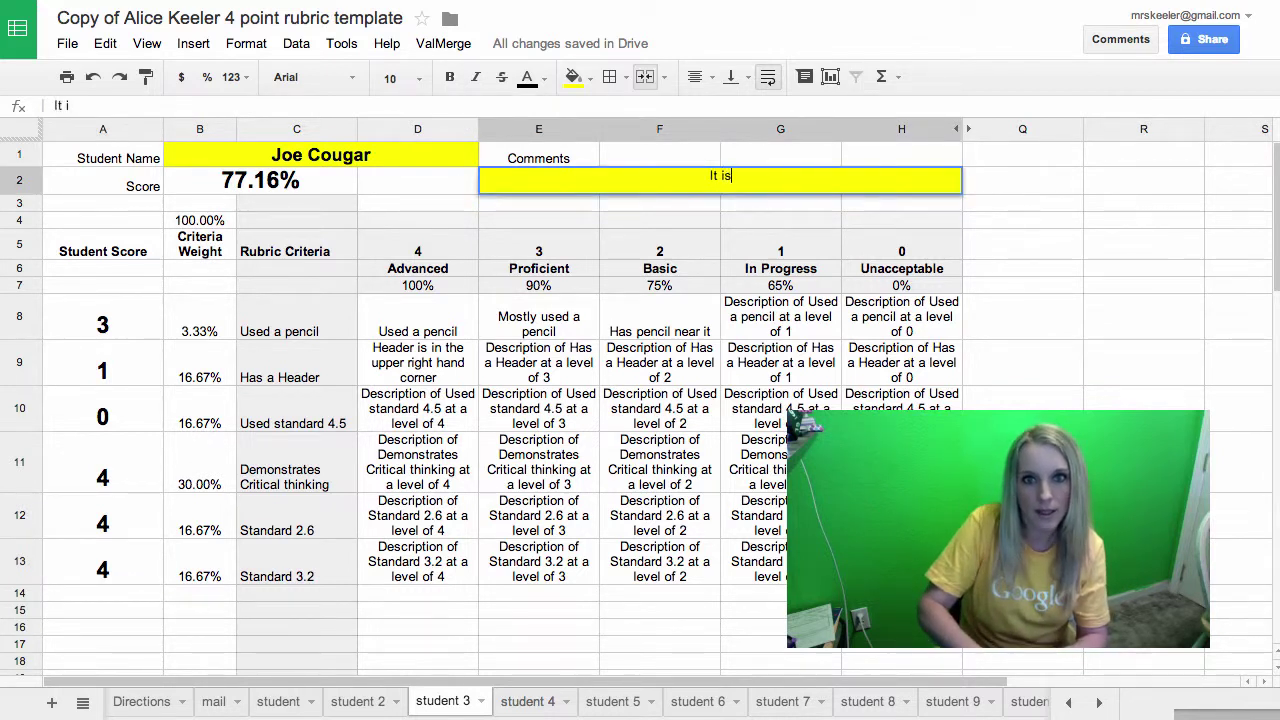
{"action": "type", "text": " important that the h"}
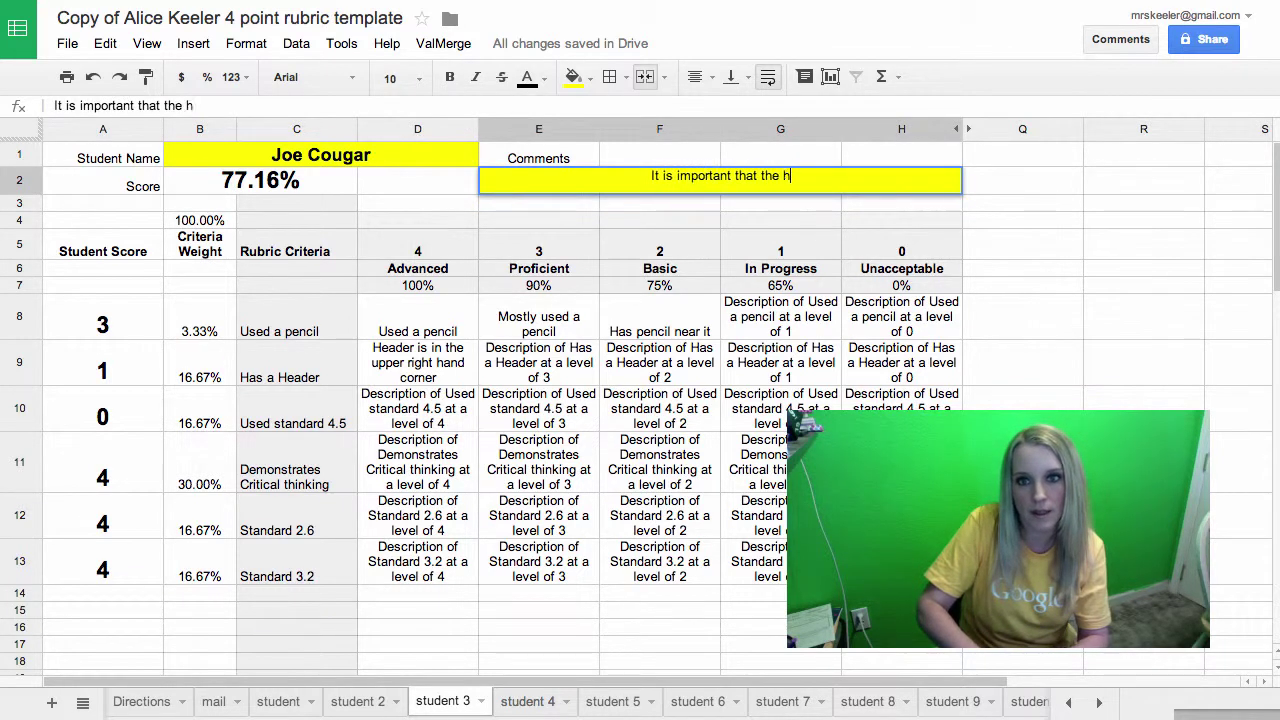
{"action": "type", "text": "eader is located in "}
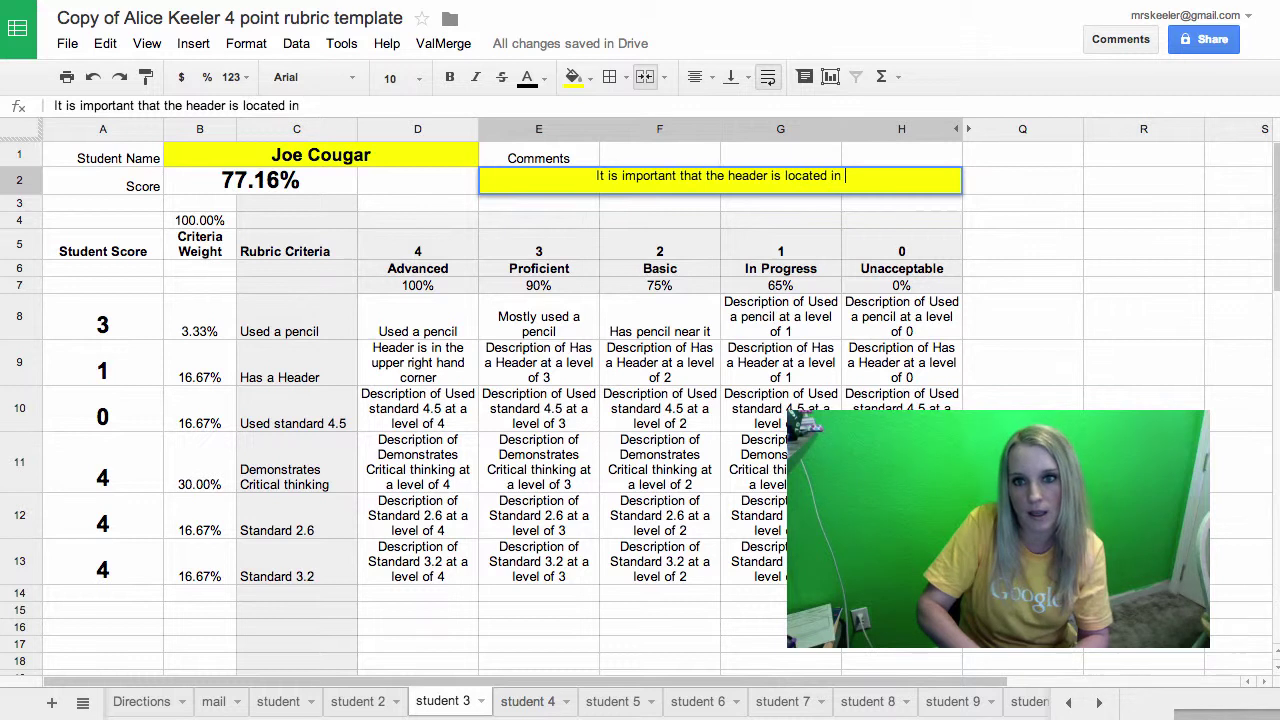
{"action": "type", "text": "the upper right hand"}
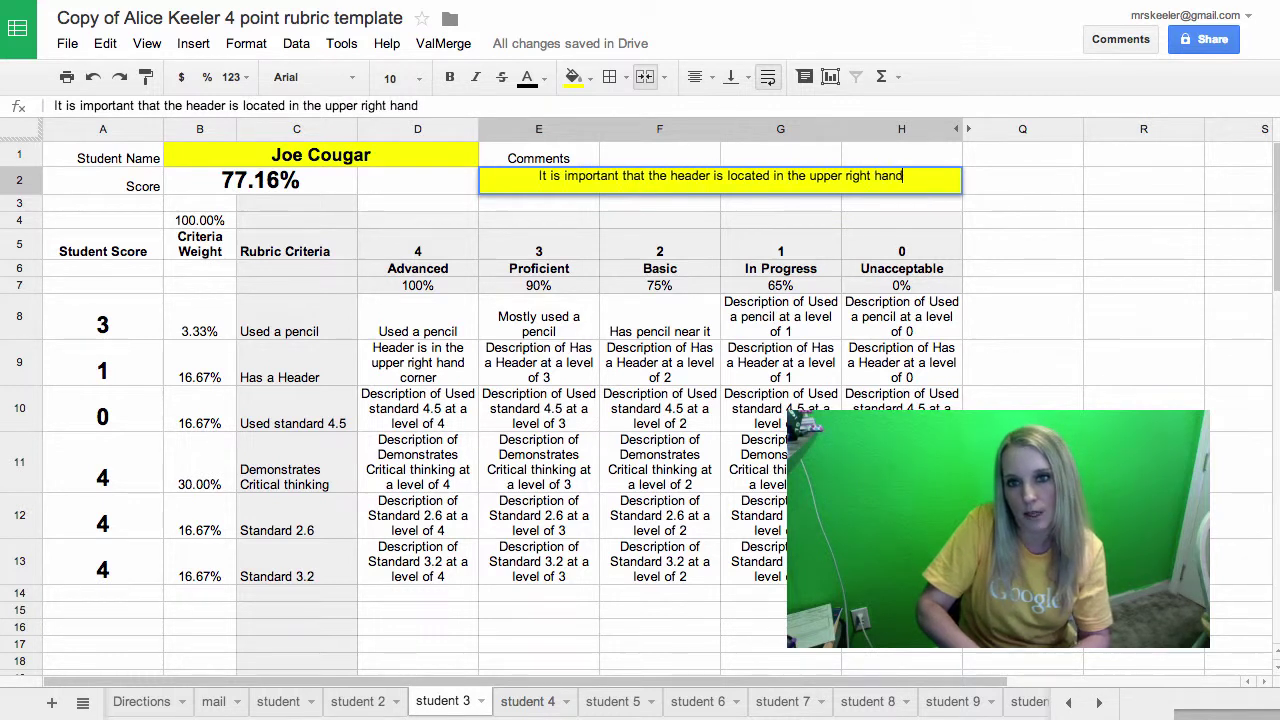
{"action": "type", "text": " corner."}
{"action": "key", "text": "Return"}
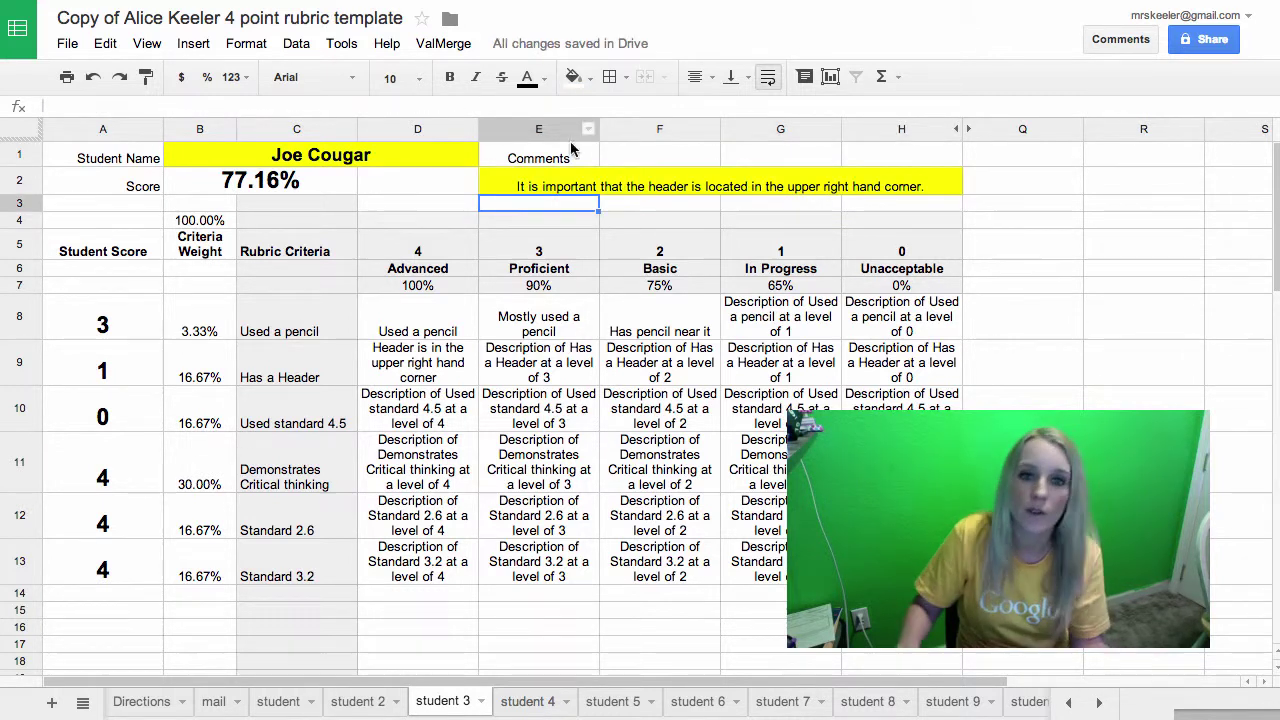
{"action": "left_click", "coordinate": [598, 186]}
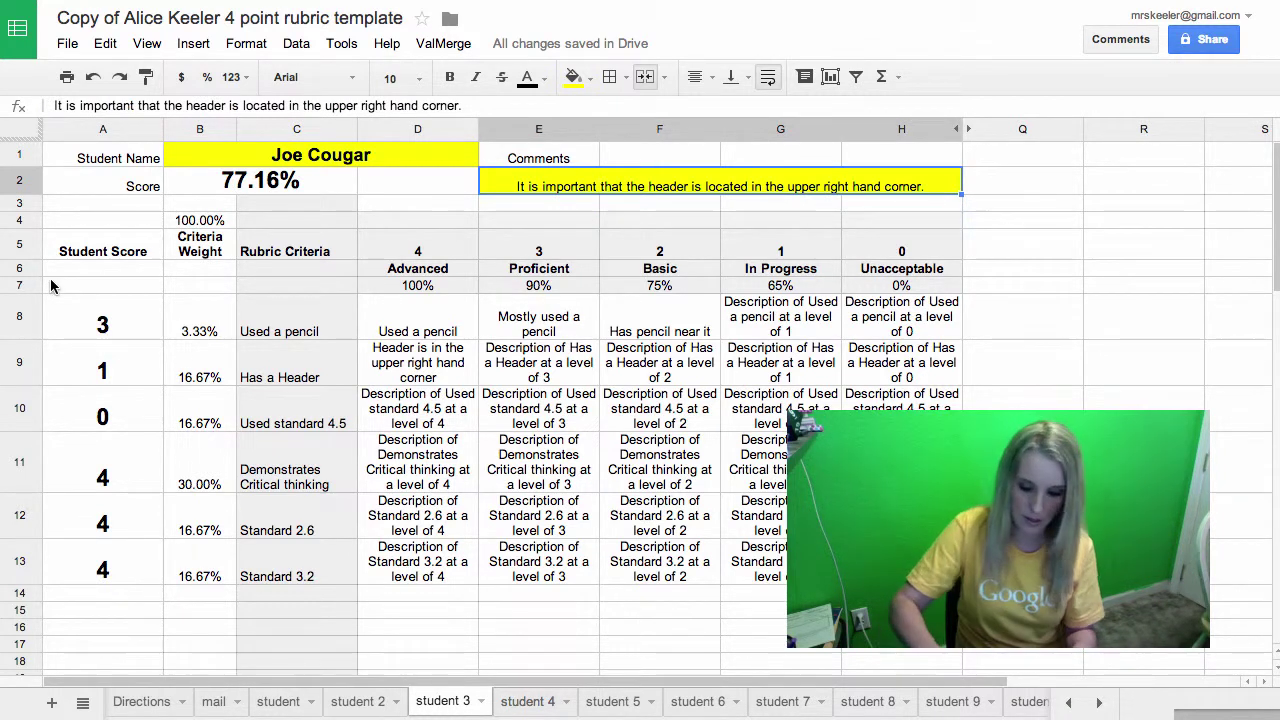
{"action": "key", "text": "ctrl+plus"}
{"action": "key", "text": "ctrl+plus"}
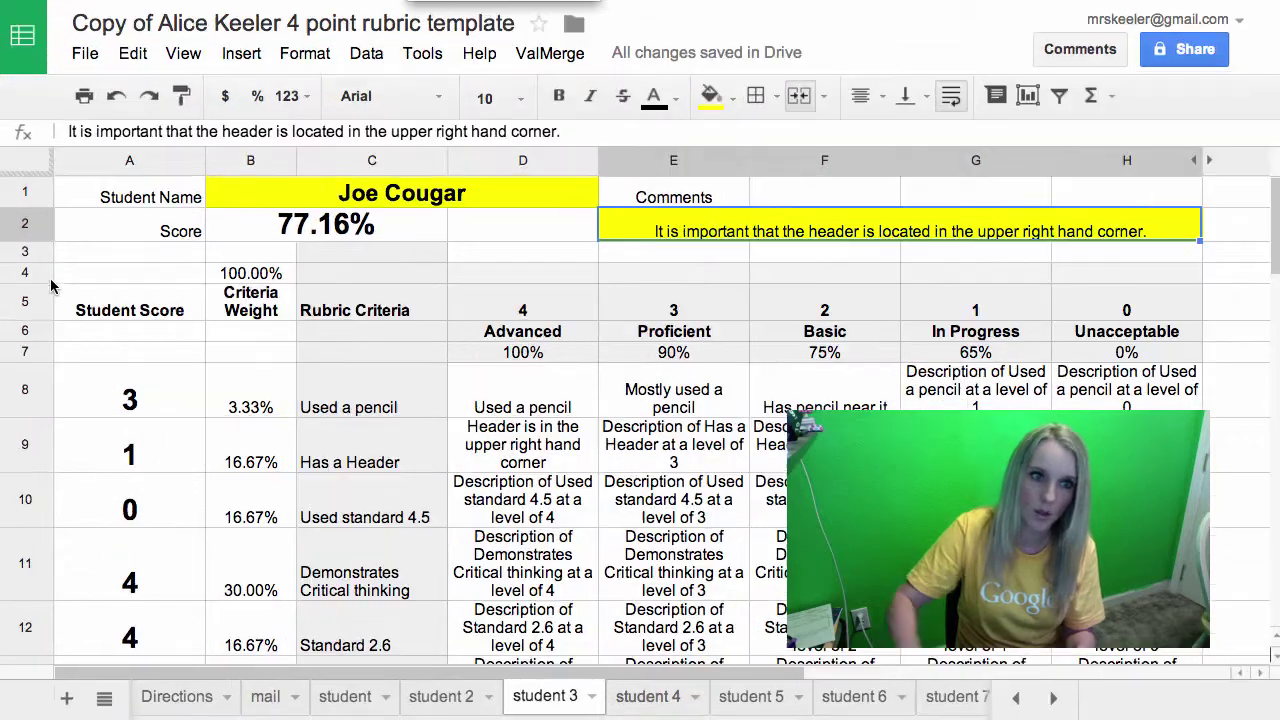
{"action": "left_click", "coordinate": [123, 400]}
{"action": "key", "text": "Down"}
{"action": "key", "text": "Down"}
{"action": "key", "text": "Down"}
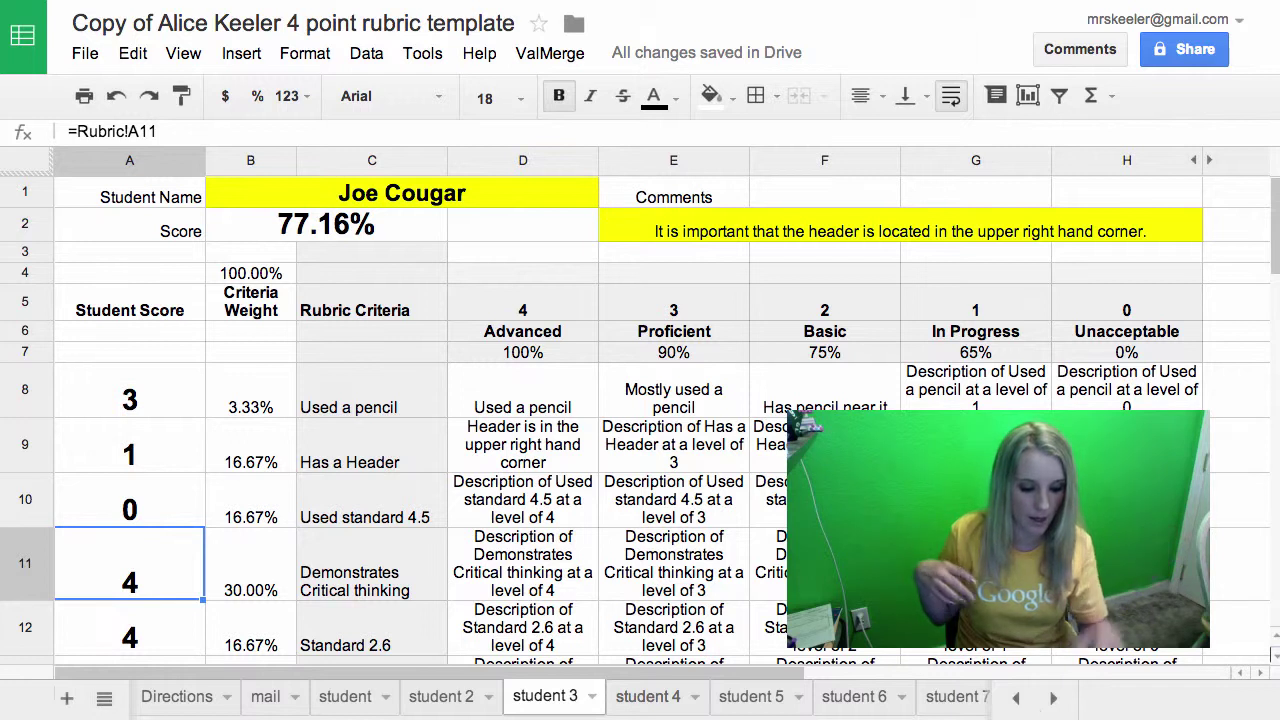
{"action": "type", "text": "2"}
{"action": "key", "text": "Return"}
{"action": "key", "text": "Up"}
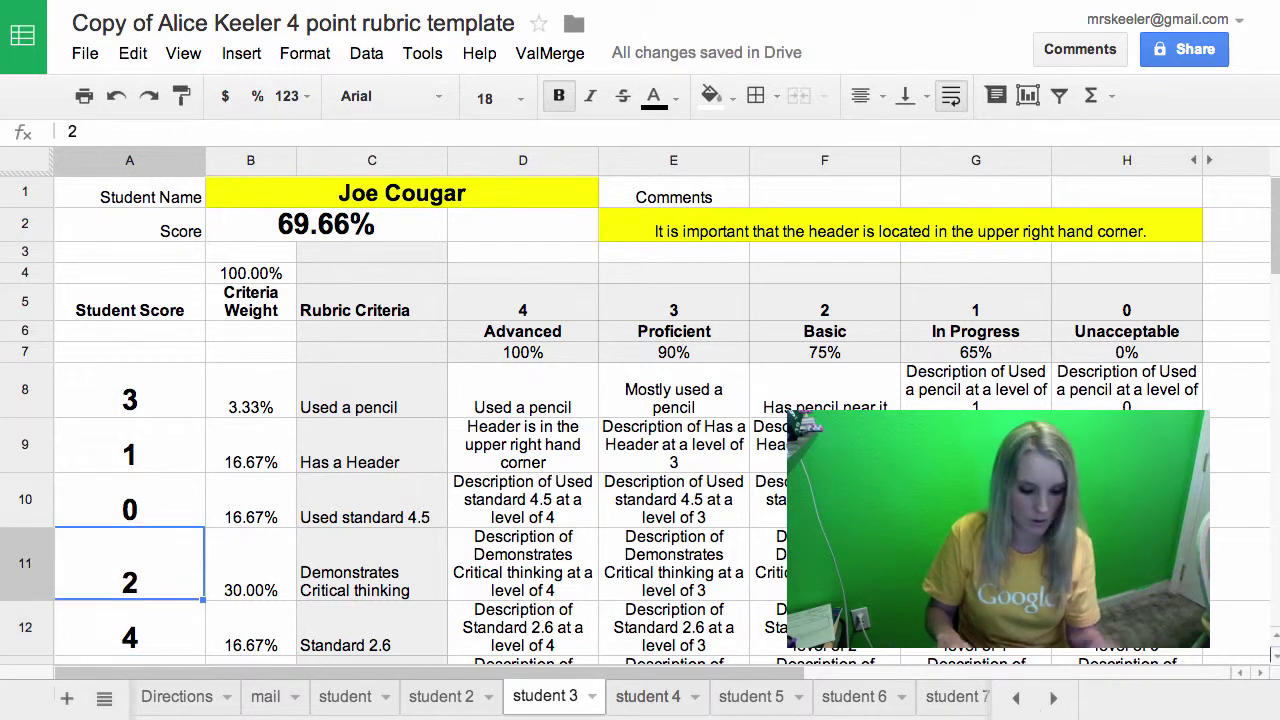
{"action": "type", "text": "4"}
{"action": "key", "text": "Return"}
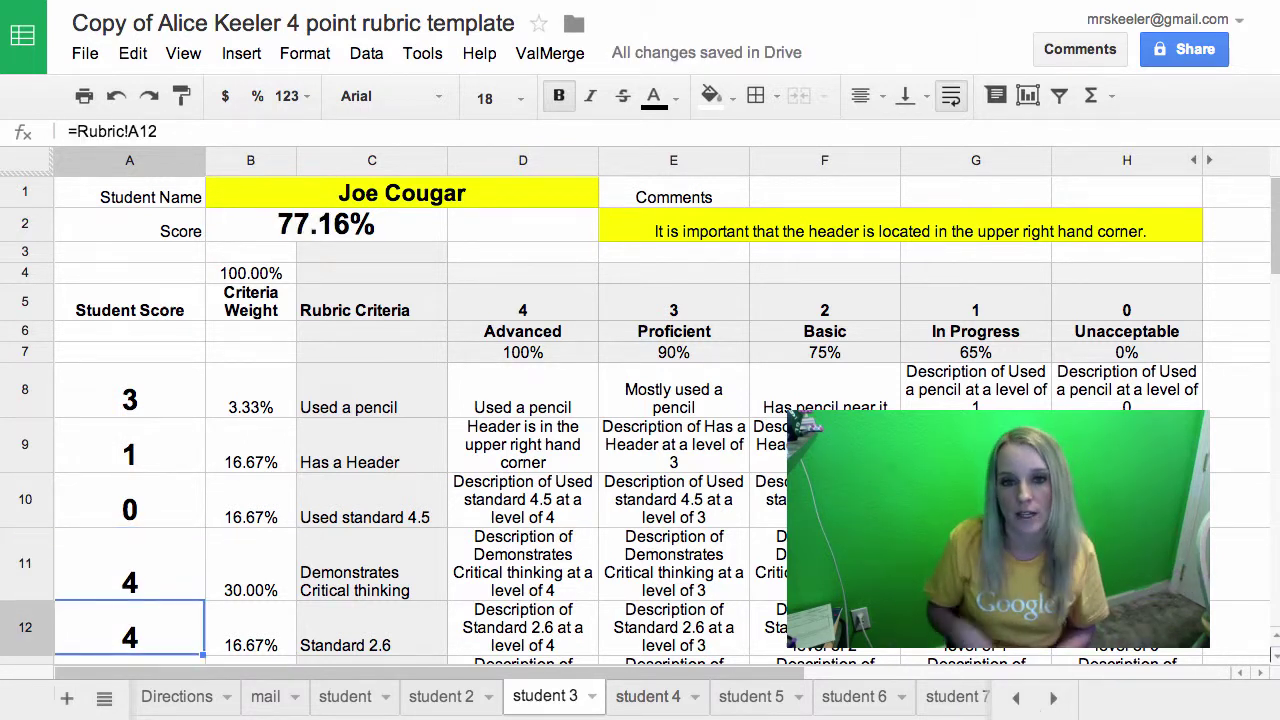
{"action": "left_click", "coordinate": [257, 239]}
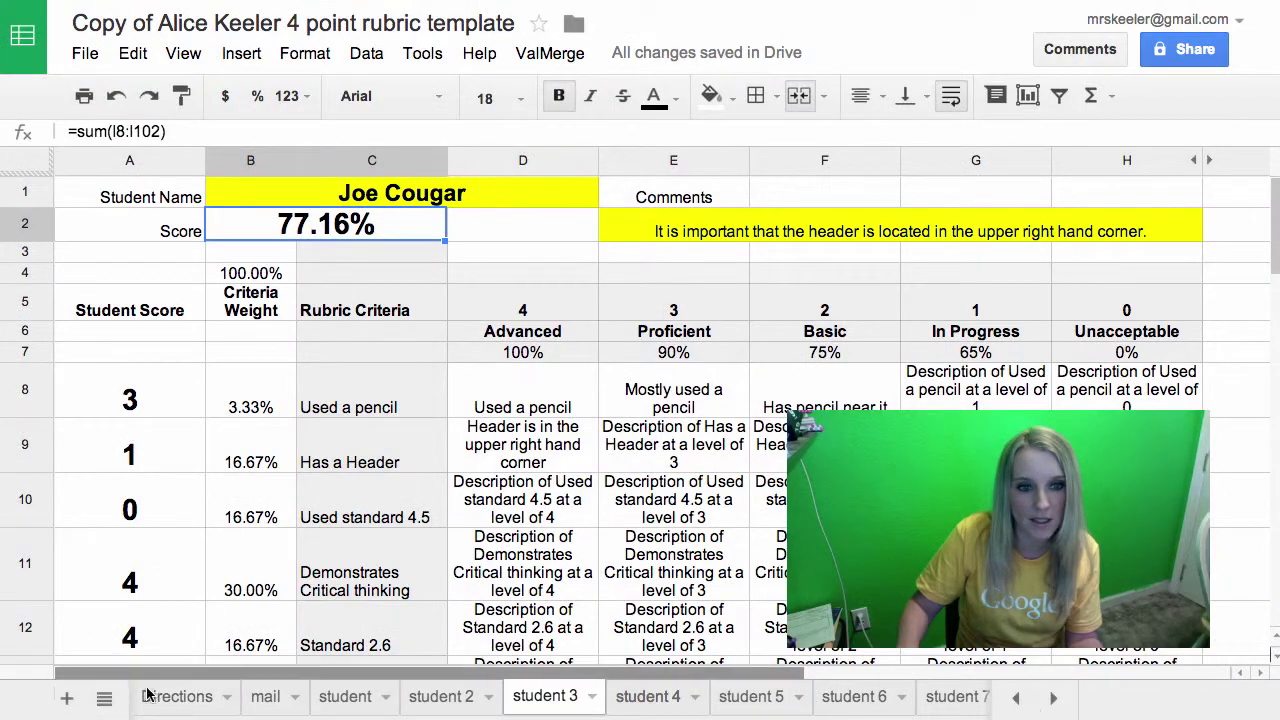
{"action": "left_click", "coordinate": [1016, 698]}
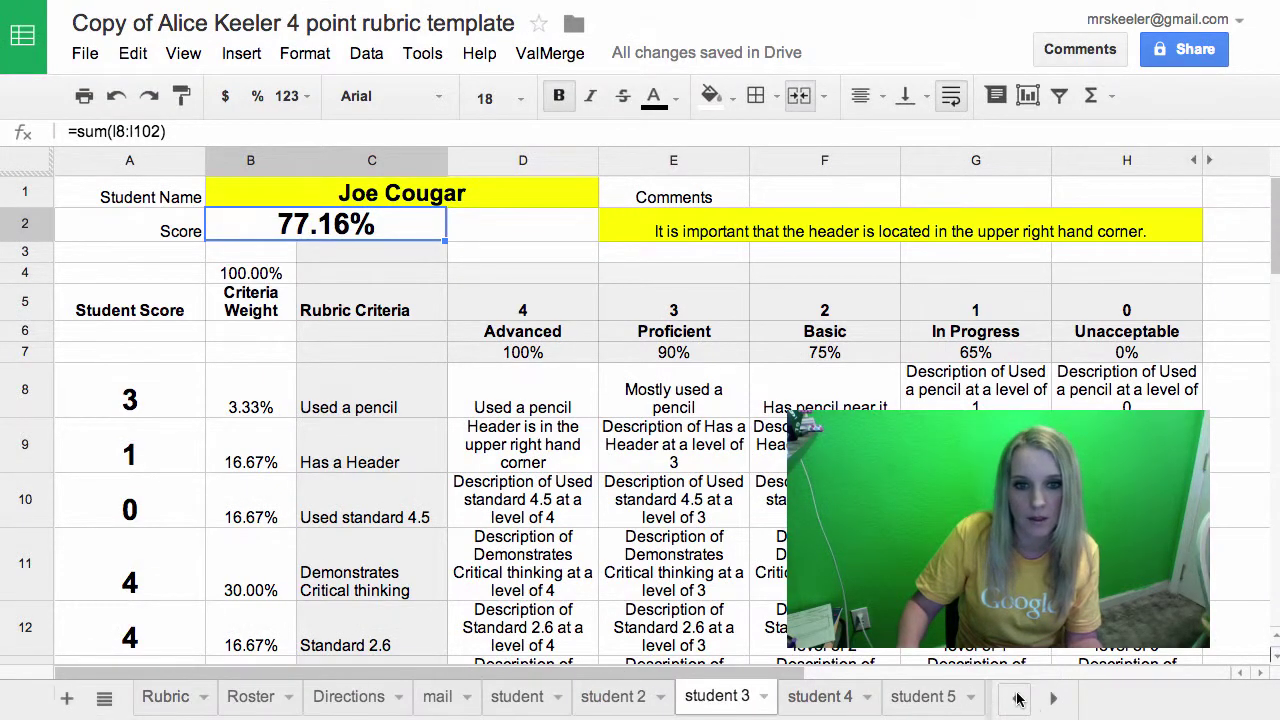
- On the Roster sheet, change Points Possible in E2 from 100 to 30
{"action": "left_click", "coordinate": [250, 698]}
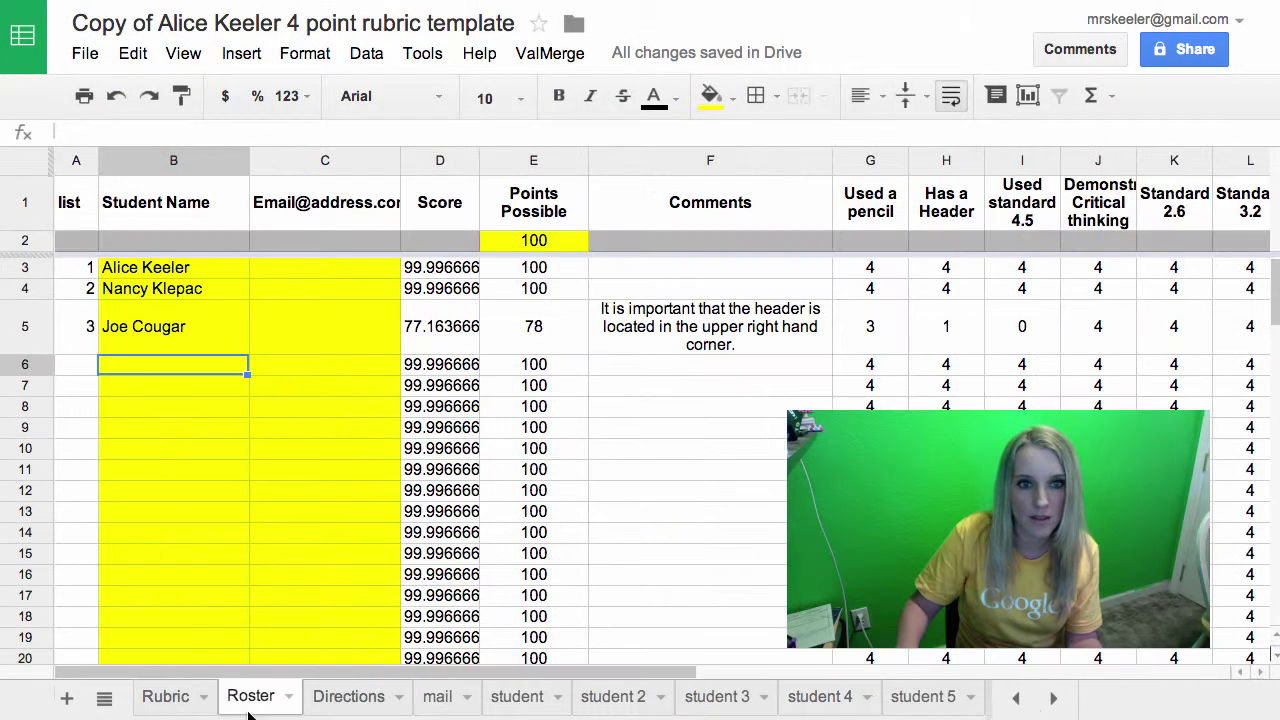
{"action": "left_click", "coordinate": [165, 352]}
{"action": "left_click", "coordinate": [422, 341]}
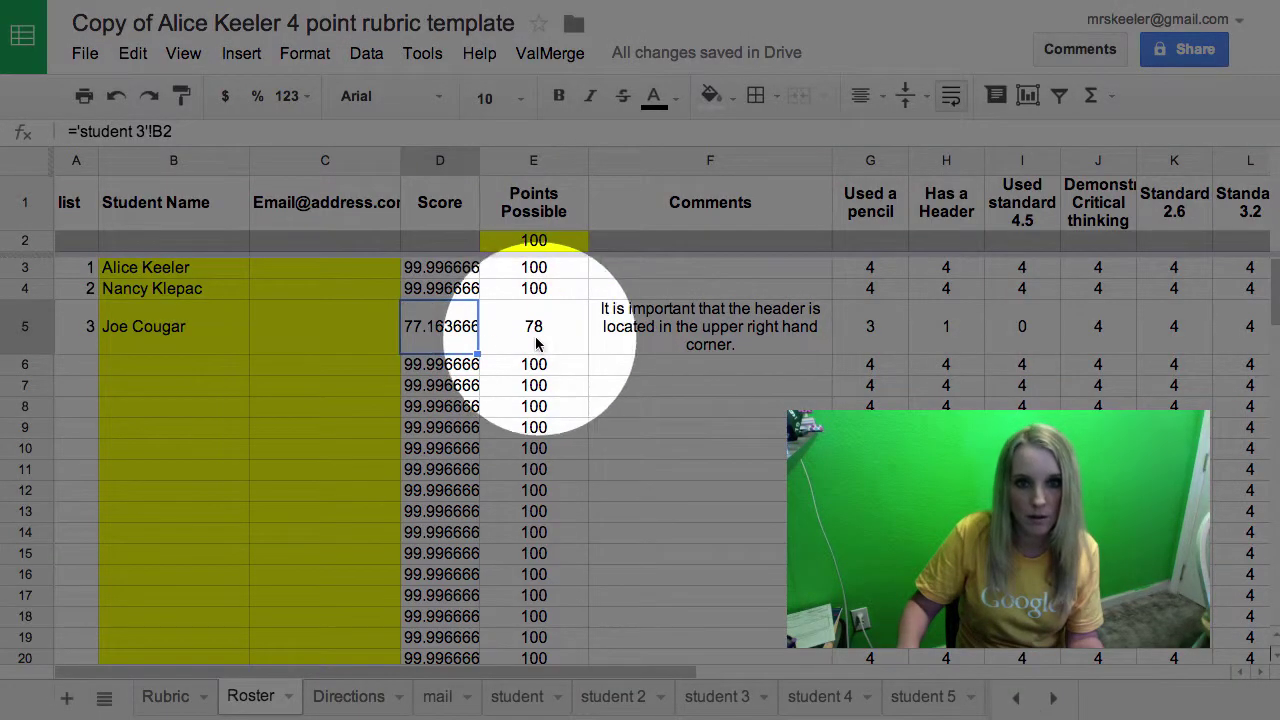
{"action": "left_click", "coordinate": [536, 243]}
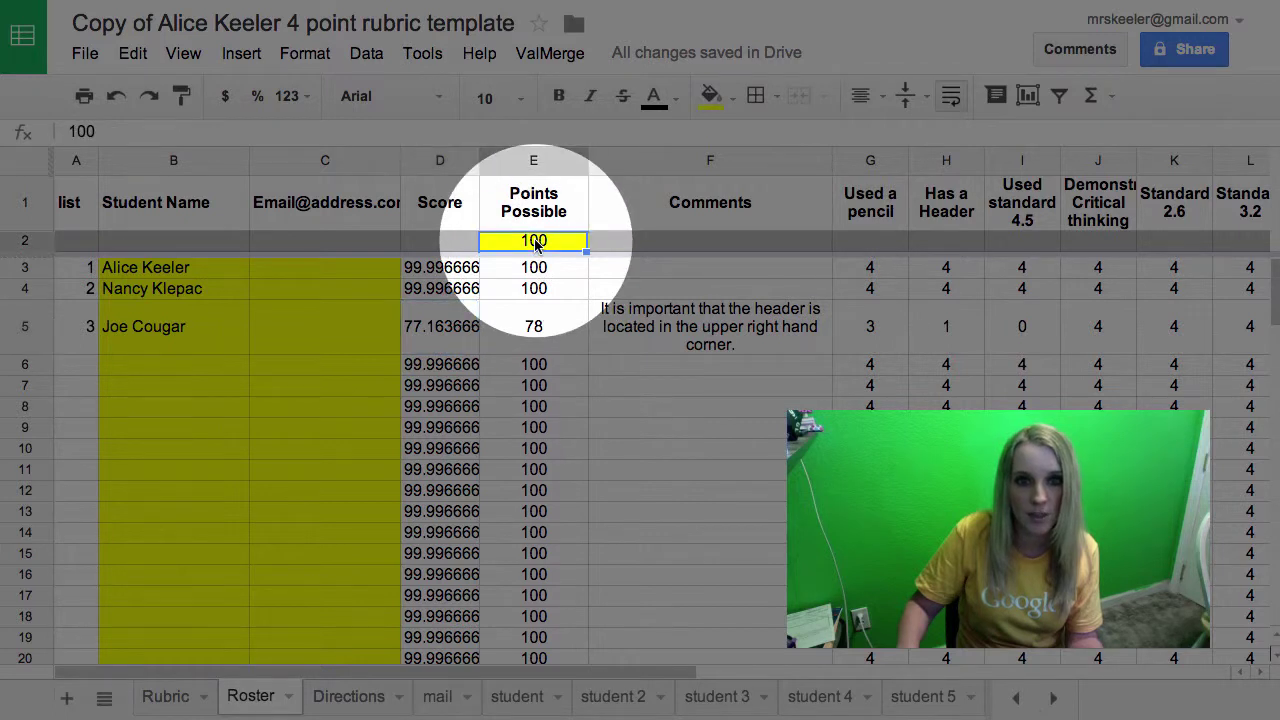
{"action": "type", "text": "30"}
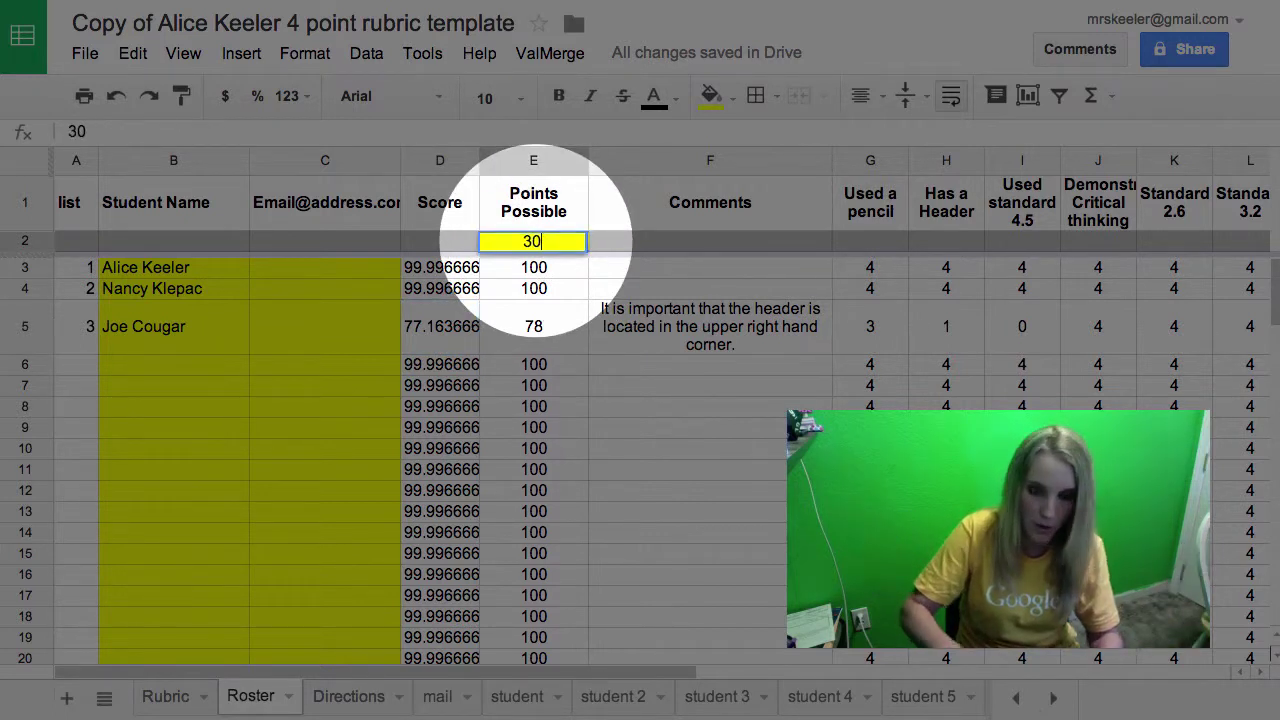
{"action": "key", "text": "Return"}
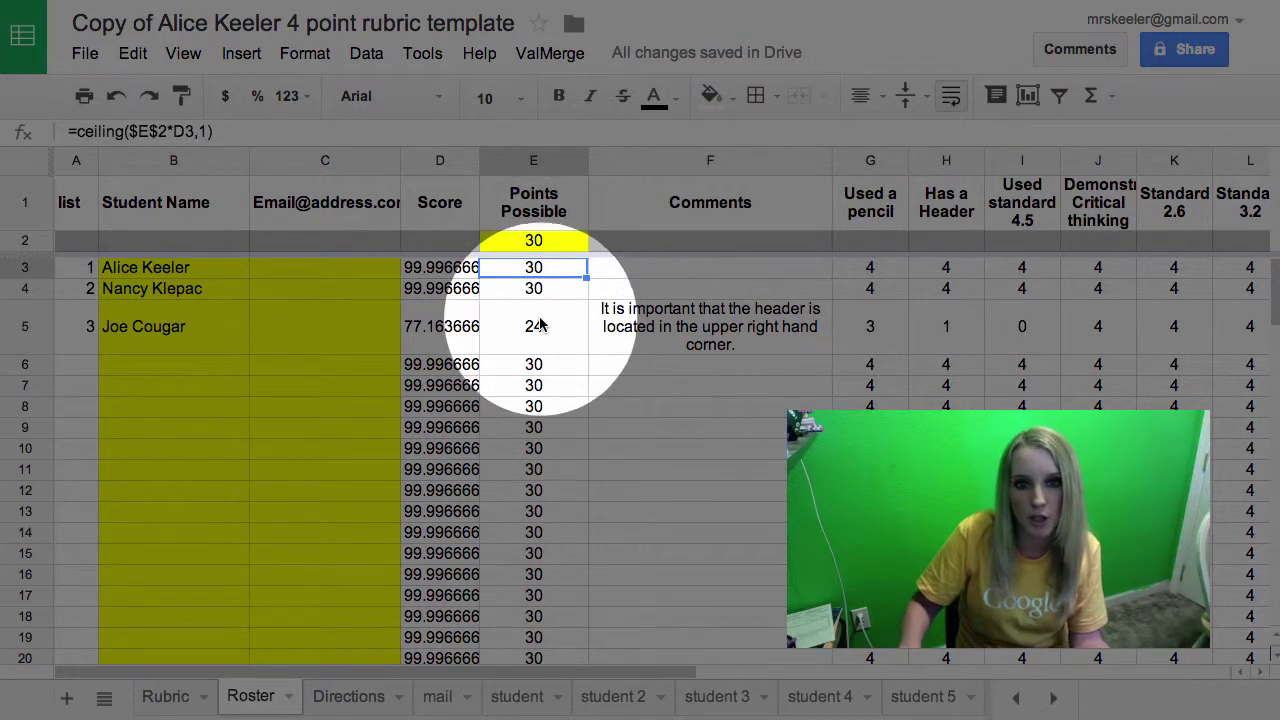
{"action": "key", "text": "ctrl+plus"}
{"action": "key", "text": "ctrl+plus"}
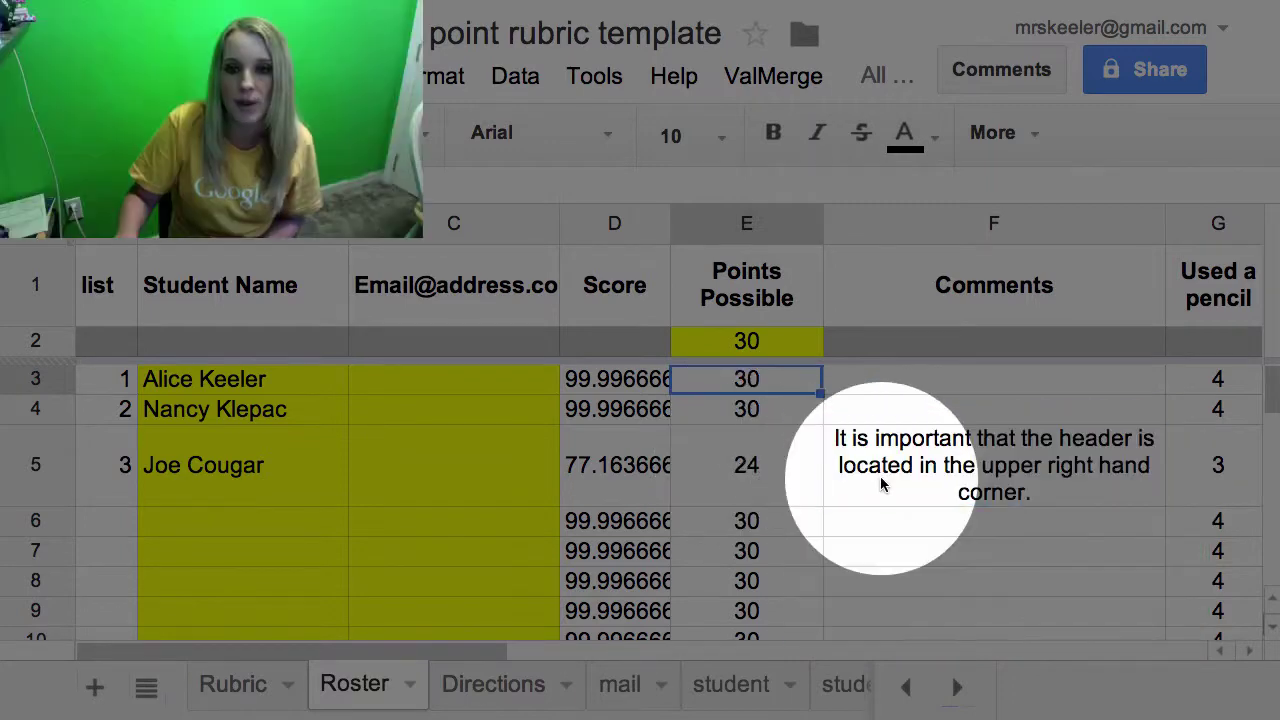
{"action": "left_click", "coordinate": [890, 484]}
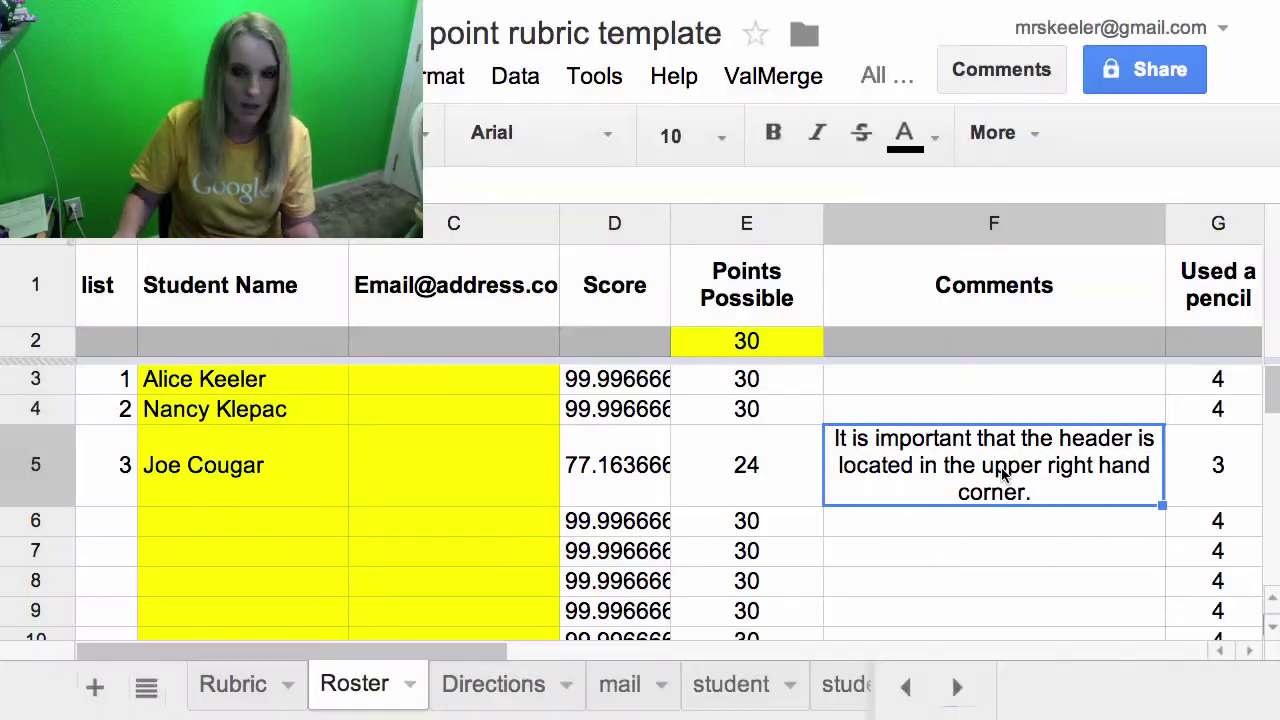
{"action": "scroll", "coordinate": [1083, 494], "scroll_direction": "right", "scroll_amount": 1}
{"action": "scroll", "coordinate": [1083, 494], "scroll_direction": "right", "scroll_amount": 3}
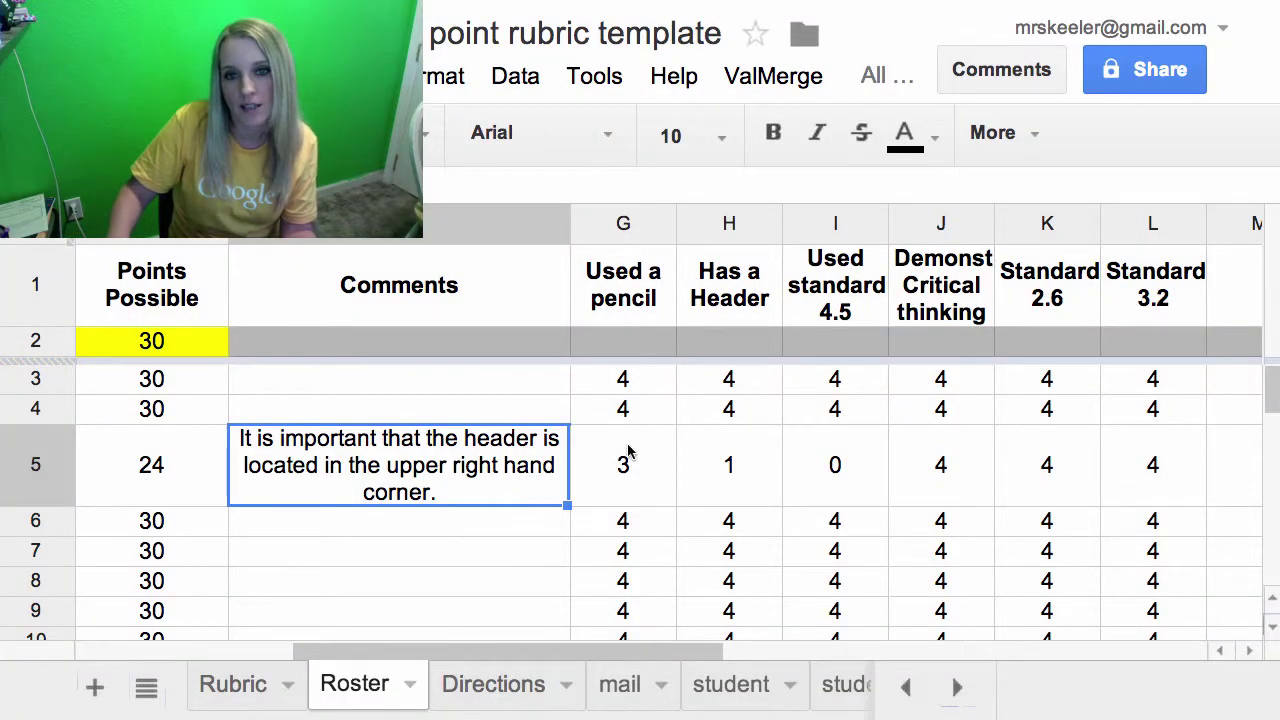
{"action": "left_click", "coordinate": [628, 455]}
{"action": "left_click", "coordinate": [732, 466]}
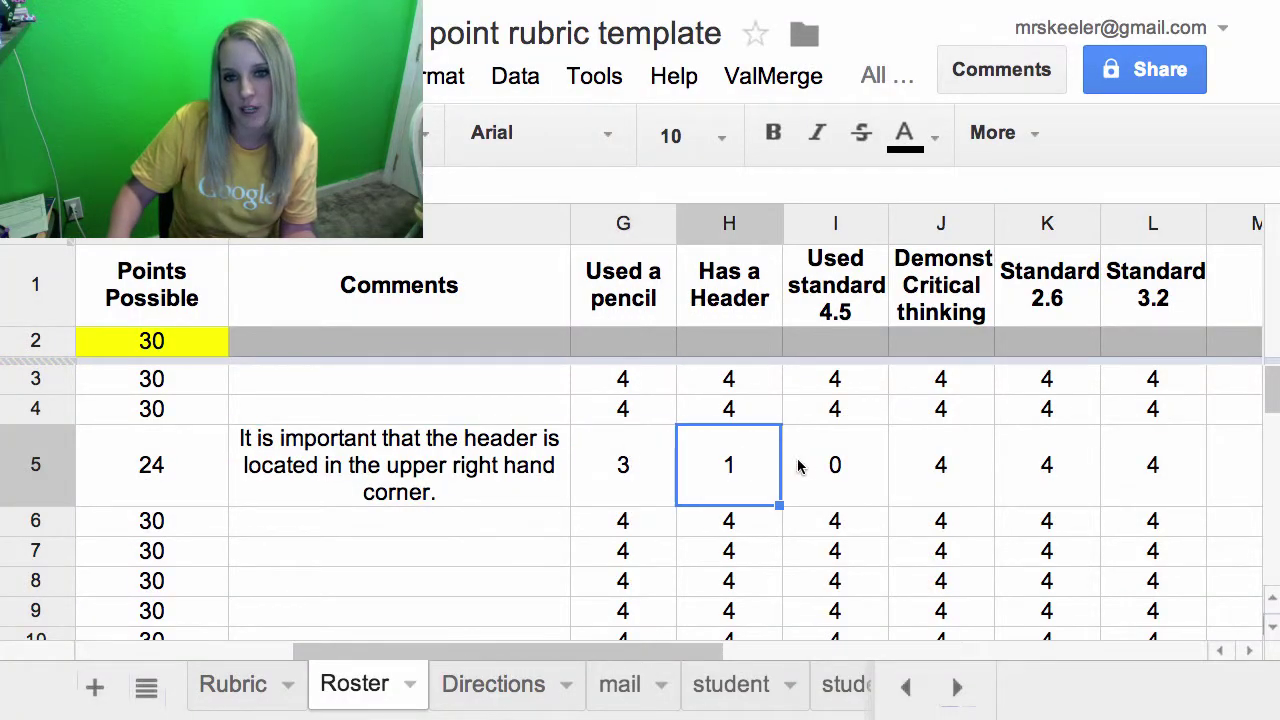
{"action": "left_click", "coordinate": [810, 470]}
{"action": "left_click", "coordinate": [935, 467]}
{"action": "left_click", "coordinate": [1033, 473]}
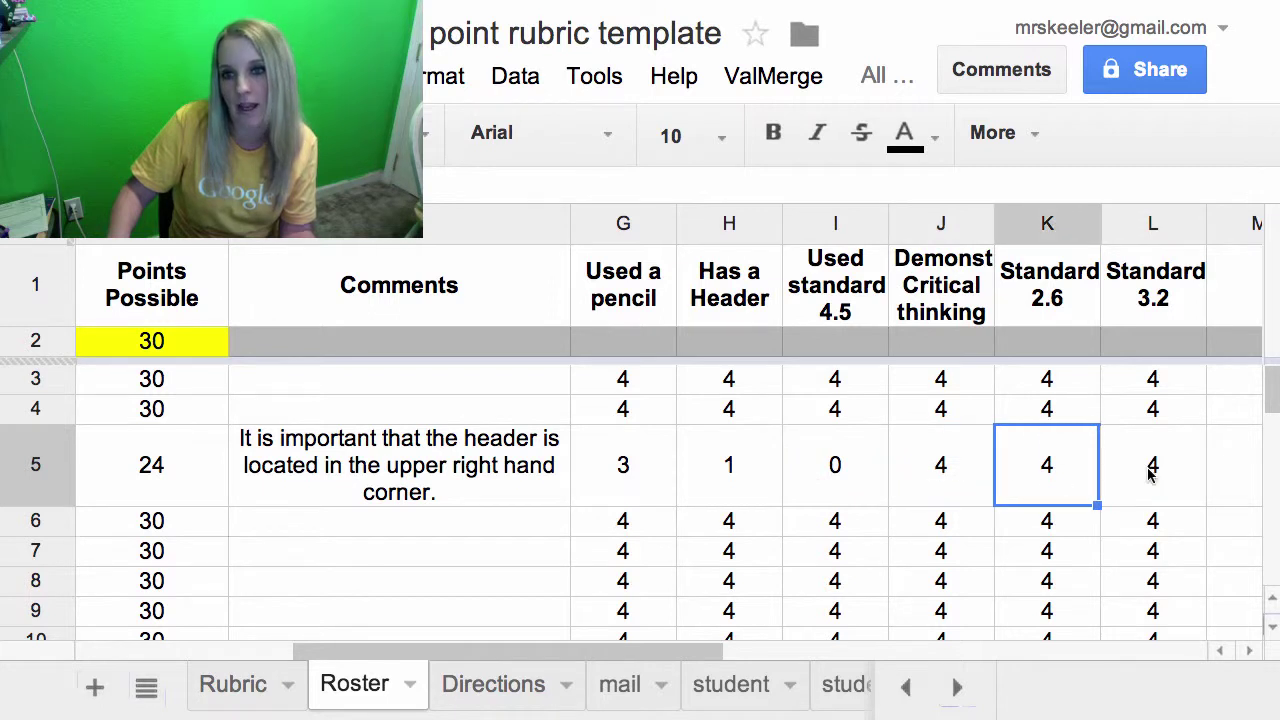
{"action": "left_click", "coordinate": [1150, 475]}
{"action": "left_click", "coordinate": [139, 507]}
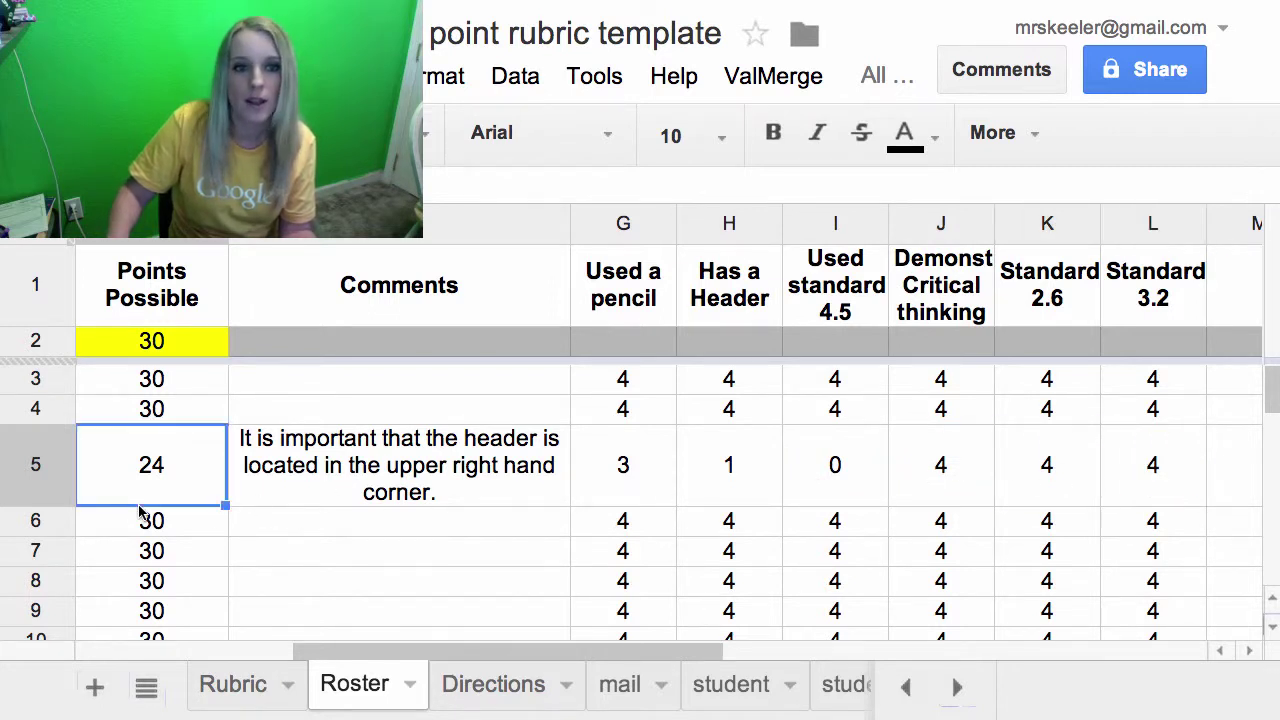
{"action": "key", "text": "Left"}
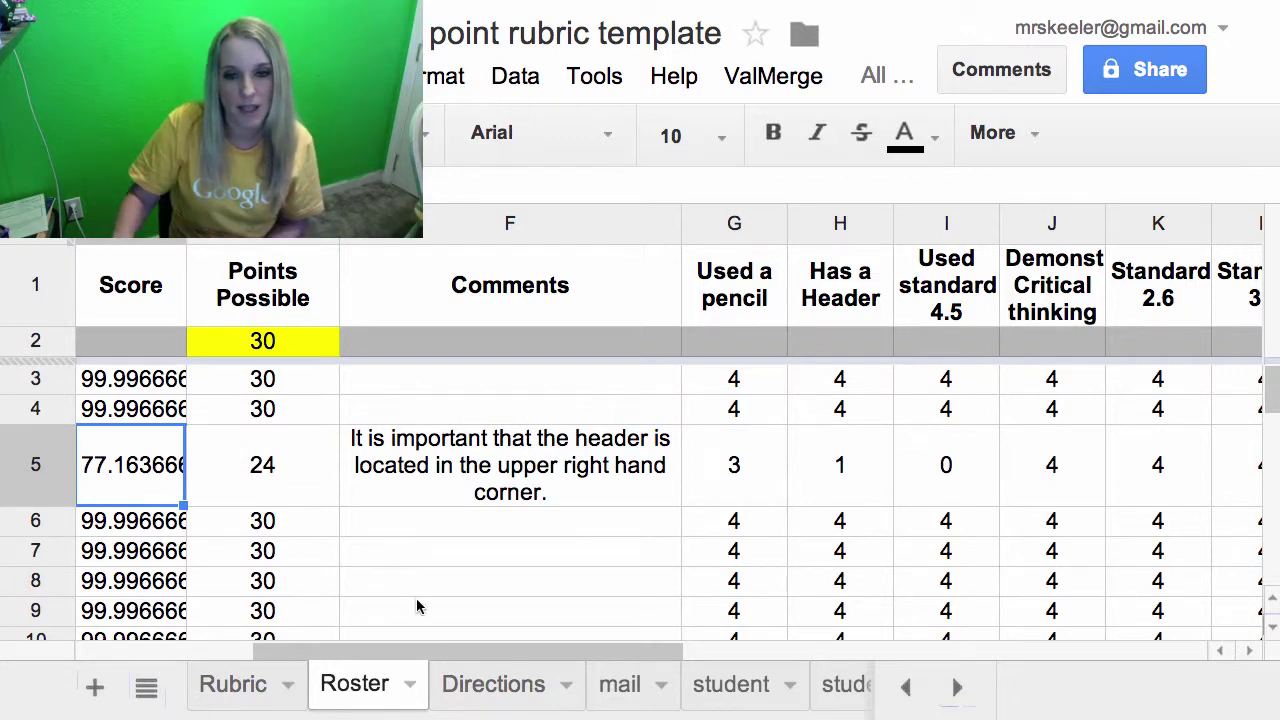
{"action": "key", "text": "Left"}
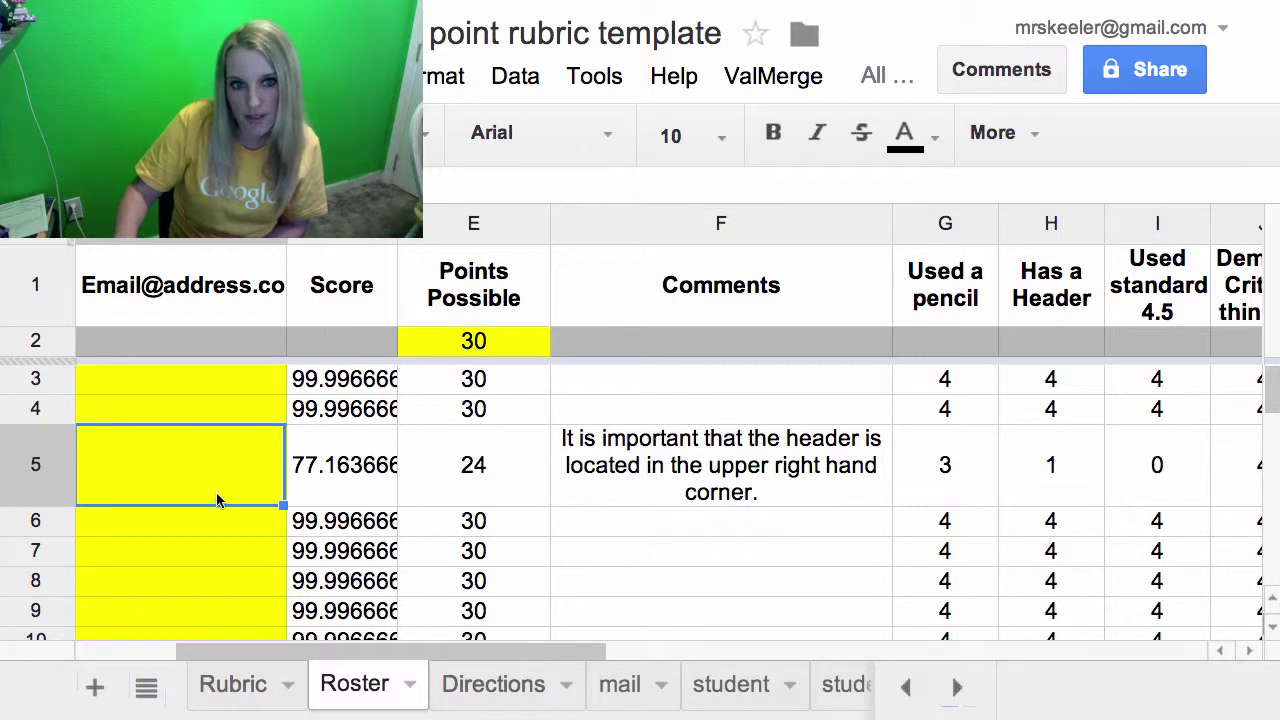
- On the mail sheet, overwrite 'Put Teacher Name Here' in FromUser cell B3 with the teacher's name
{"action": "left_click", "coordinate": [625, 686]}
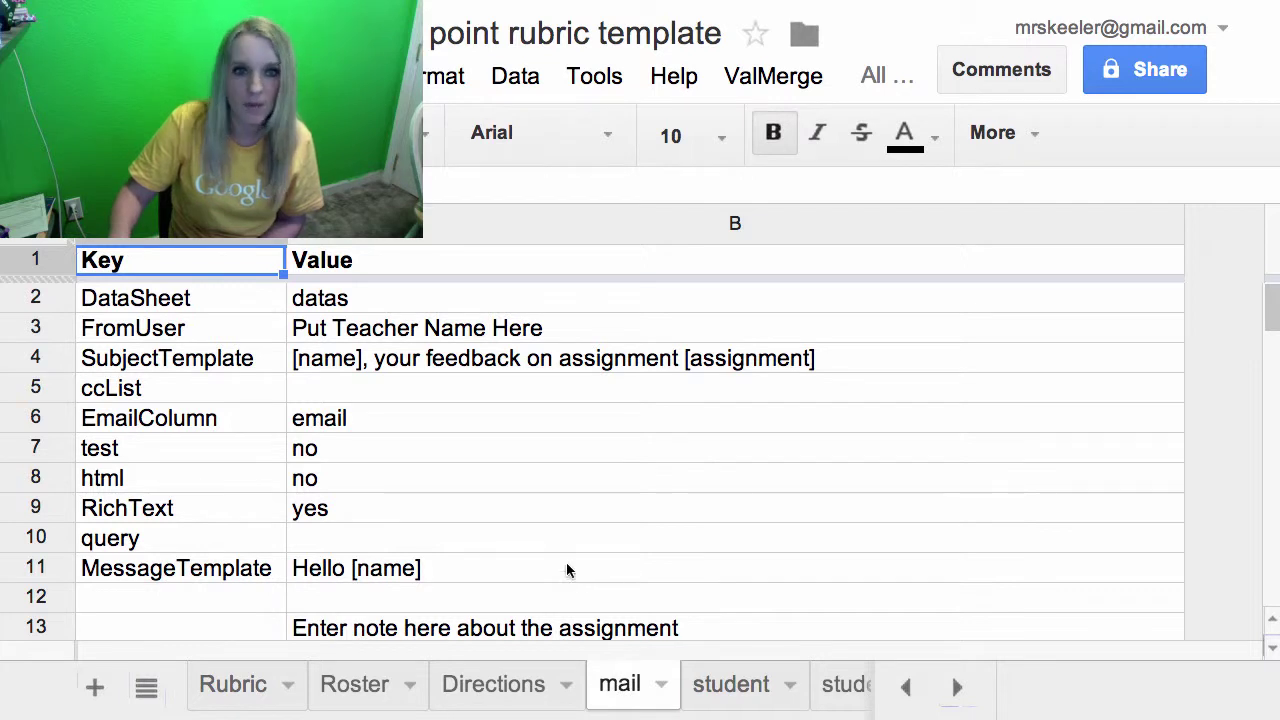
{"action": "left_click", "coordinate": [358, 326]}
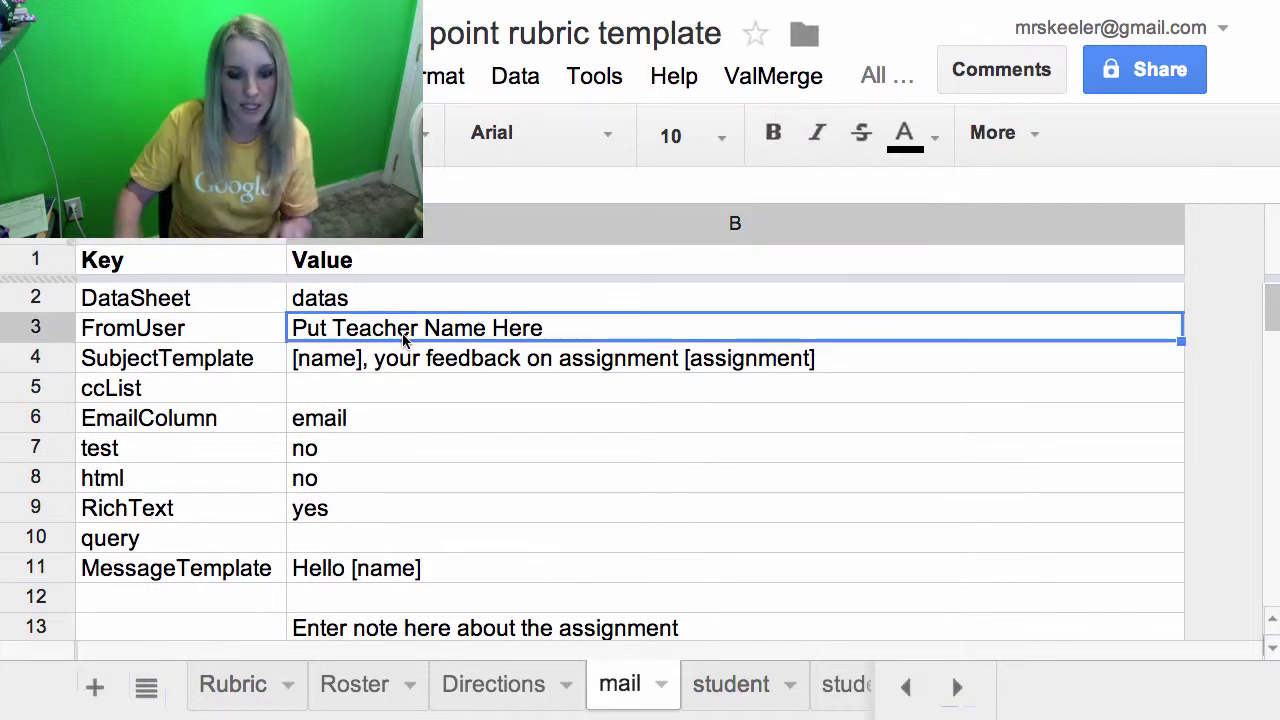
{"action": "type", "text": "Alice Keeler"}
{"action": "key", "text": "Return"}
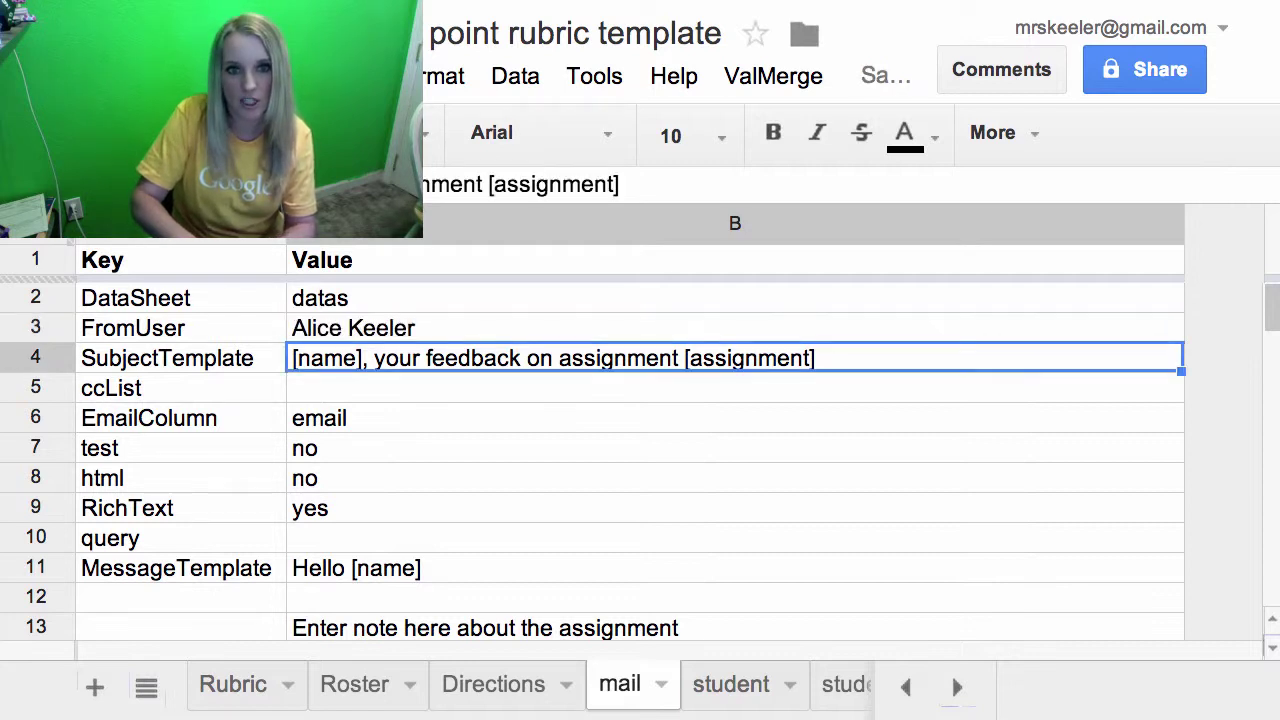
{"action": "left_click", "coordinate": [429, 336]}
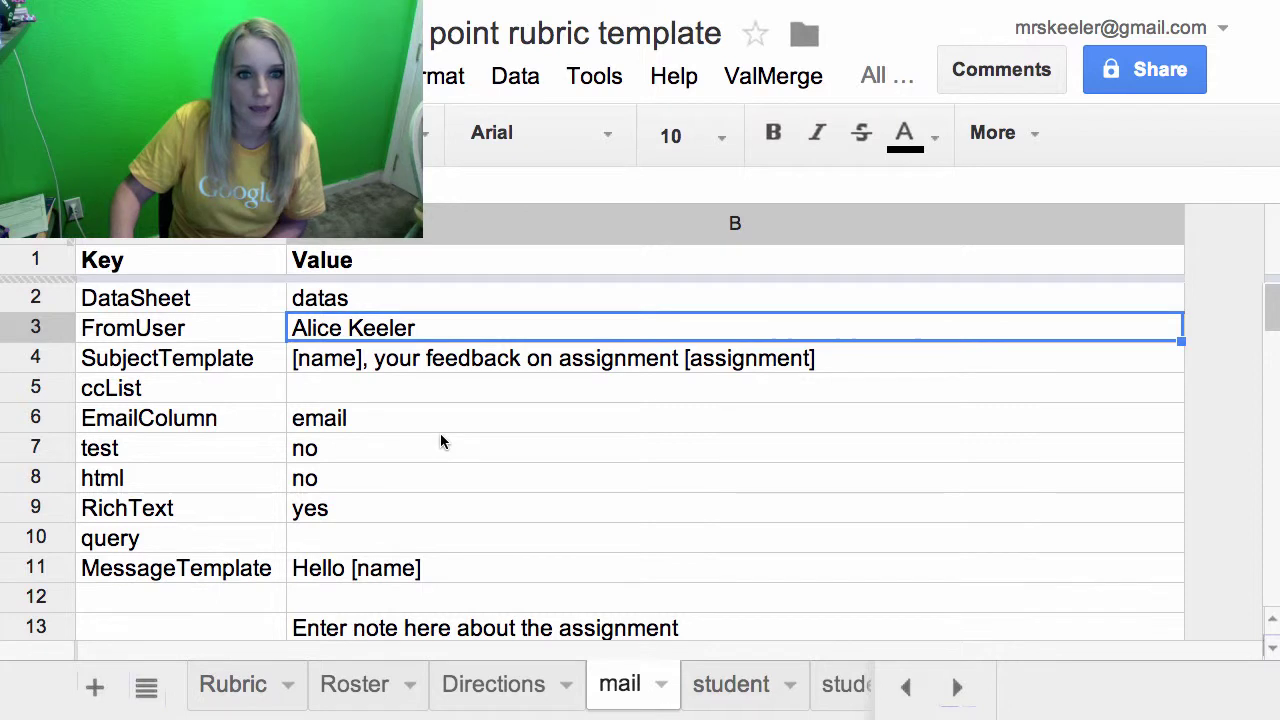
{"action": "scroll", "coordinate": [440, 434], "scroll_direction": "down", "scroll_amount": 2}
{"action": "scroll", "coordinate": [441, 441], "scroll_direction": "down", "scroll_amount": 3}
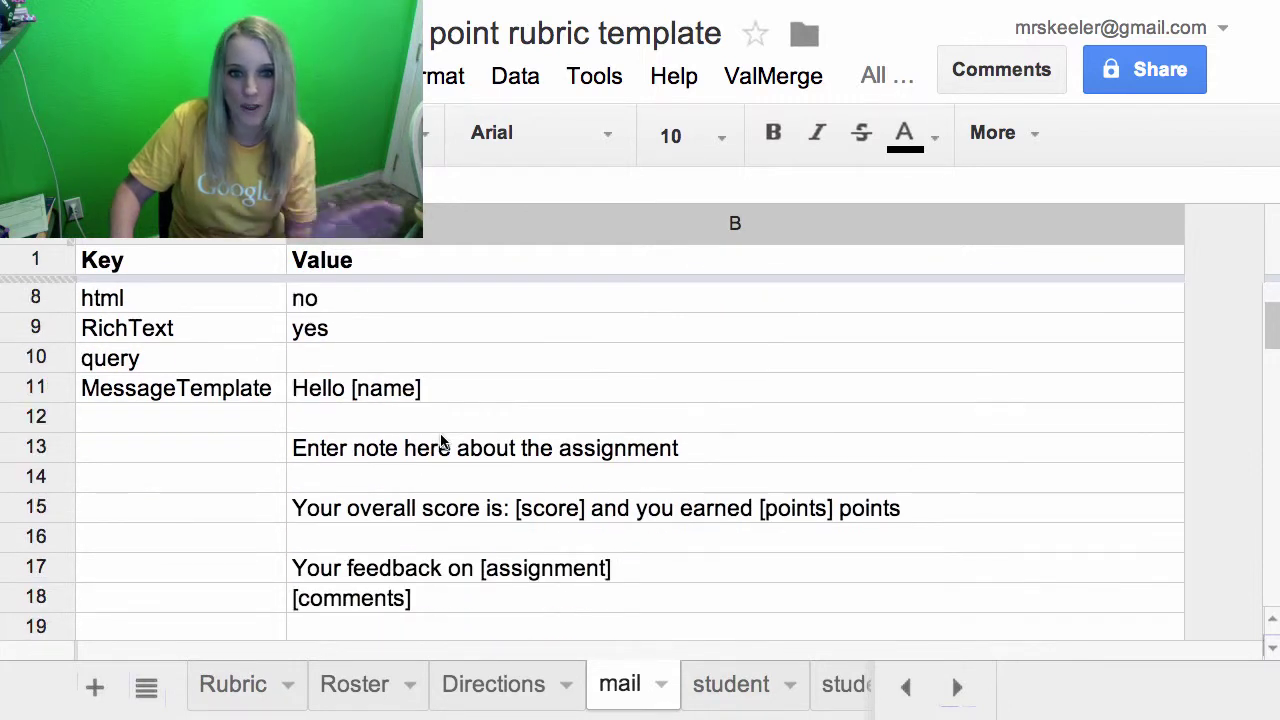
{"action": "scroll", "coordinate": [441, 441], "scroll_direction": "down", "scroll_amount": 1}
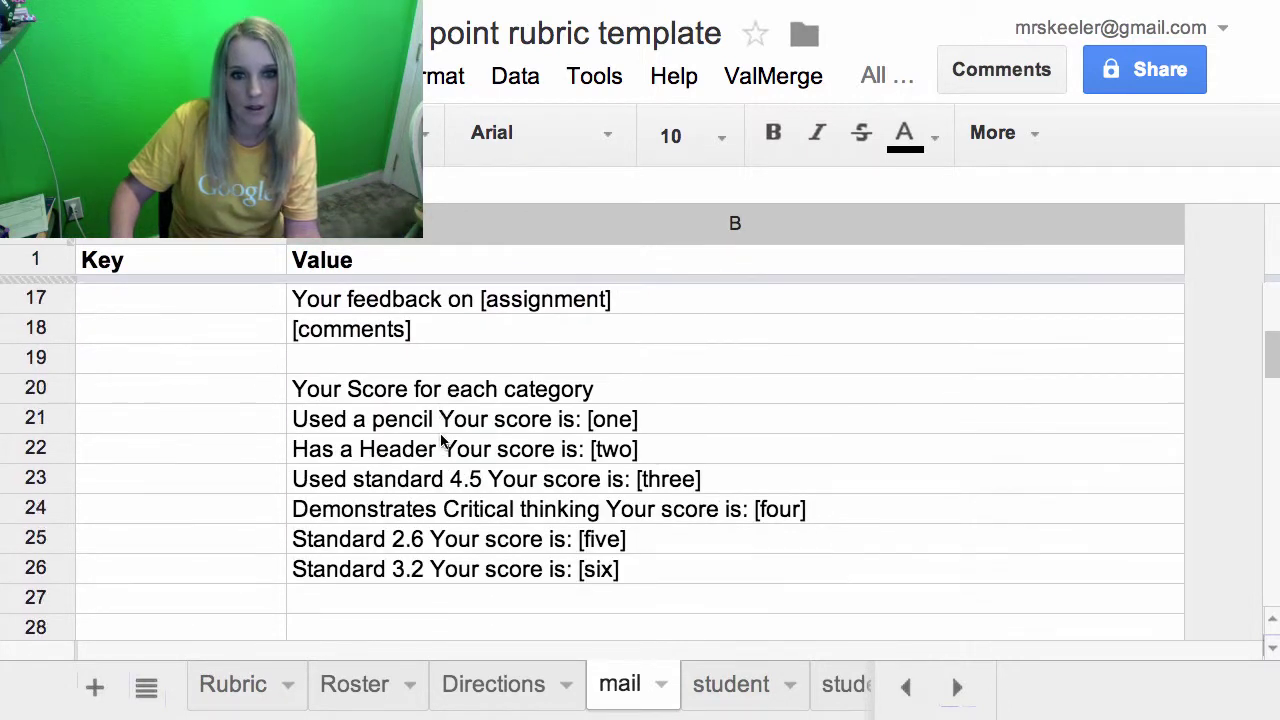
{"action": "scroll", "coordinate": [440, 440], "scroll_direction": "up", "scroll_amount": 6}
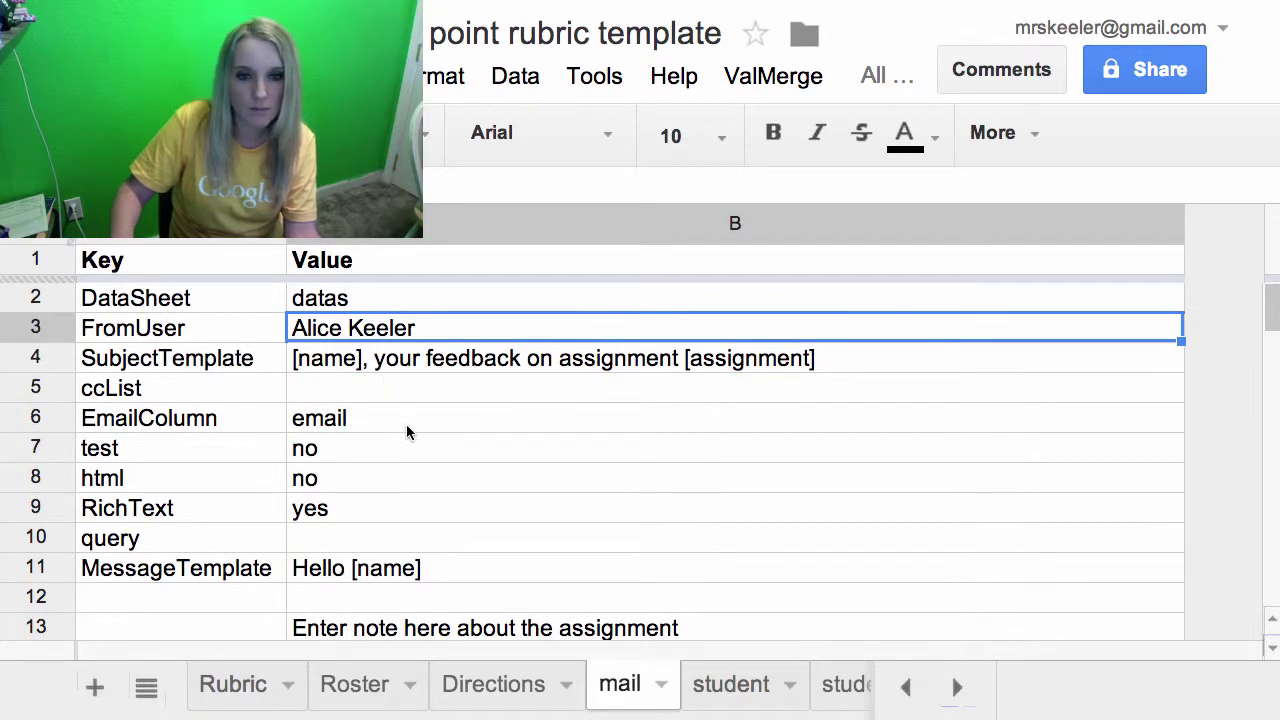
- Open the ValMerge add-on menu to reveal its Mail Merge and Help options
{"action": "left_click", "coordinate": [800, 80]}
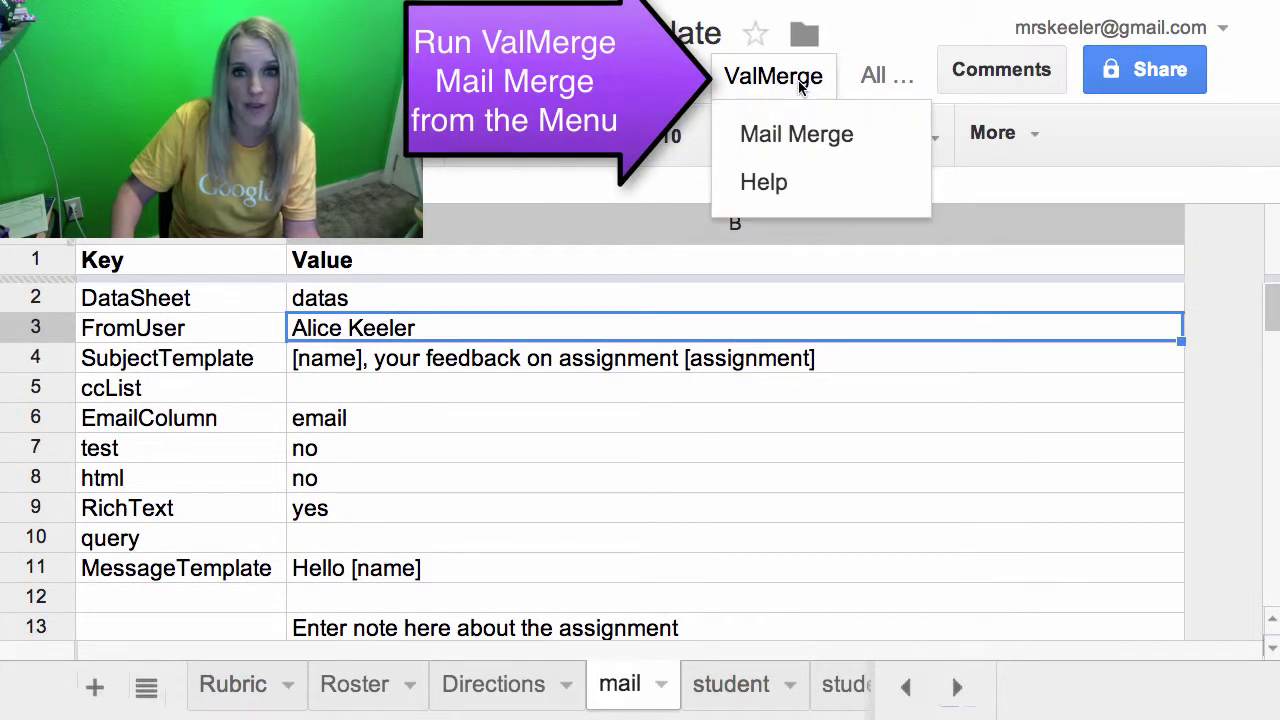